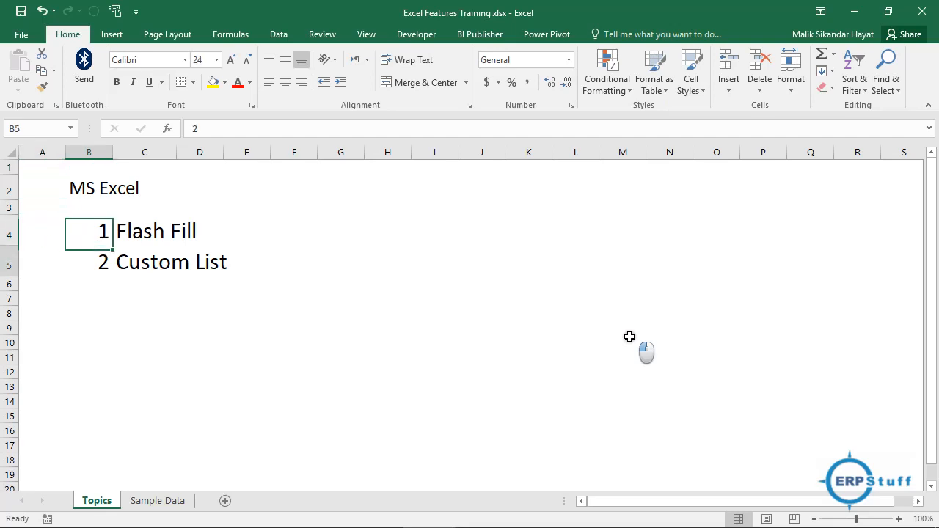
On the Sample Data sheet, insert a column before company_name and head it "Full Name" in row 4
key("Down")
key("Right")
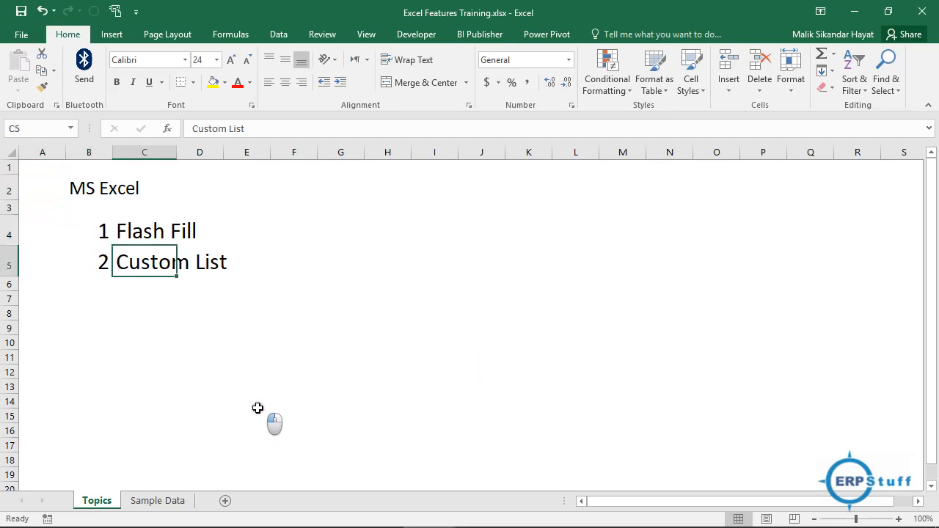
left_click(148, 502)
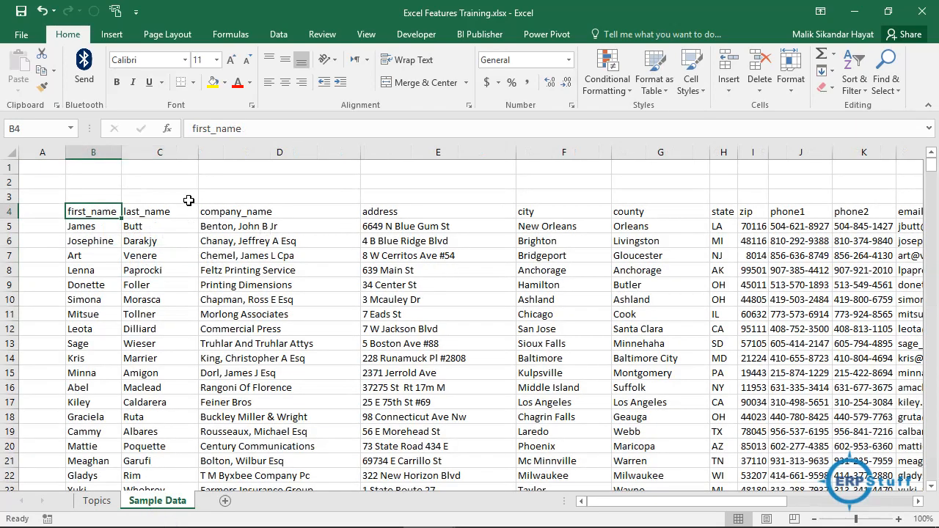
left_click(226, 153)
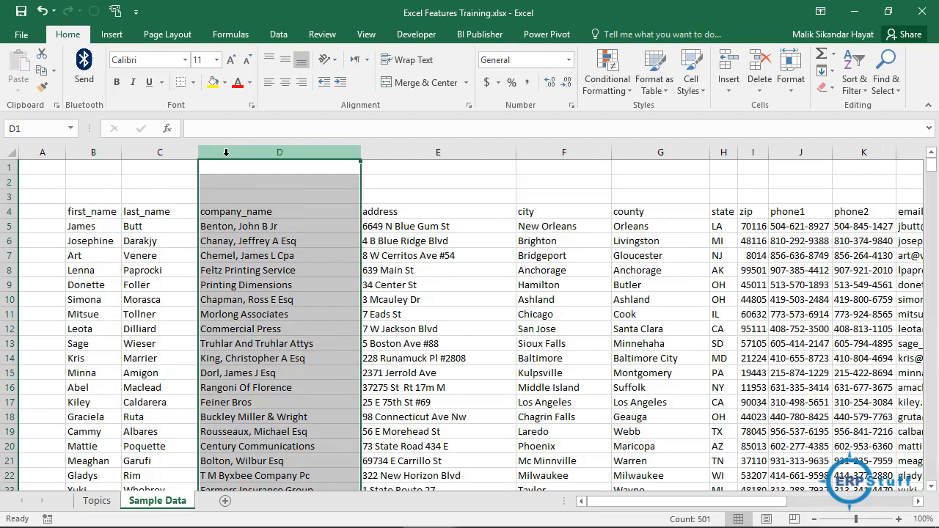
right_click(227, 155)
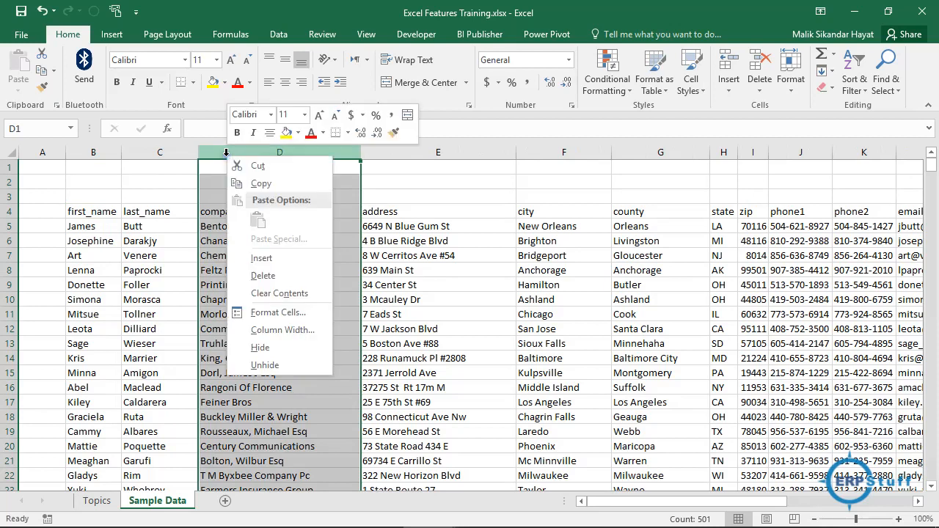
left_click(249, 255)
left_click(237, 213)
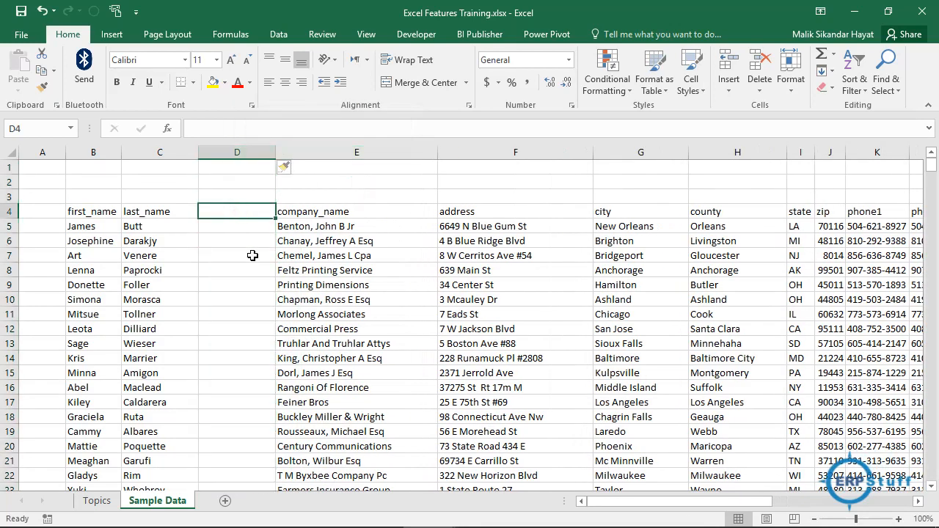
type("Full Name")
key("Return")
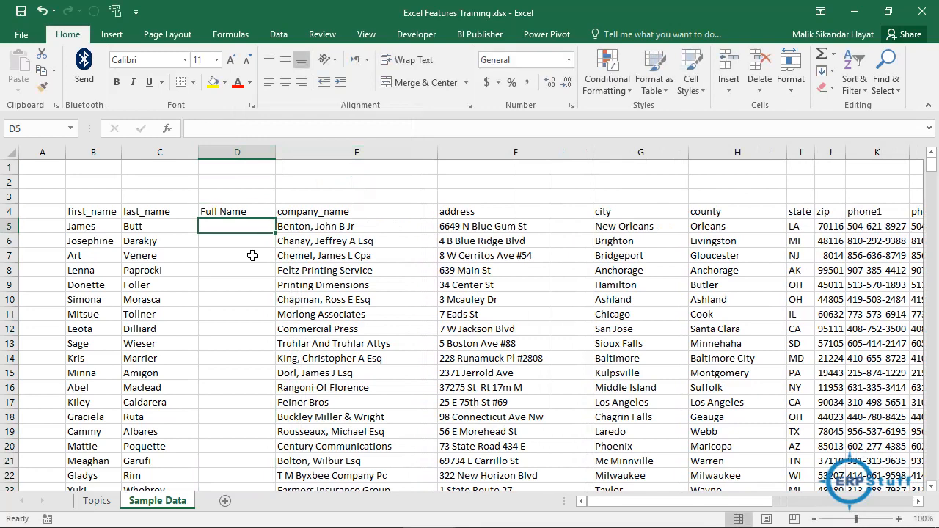
Enter the first person's combined first and last name under Full Name, and Flash Fill the rest of the column
type("James")
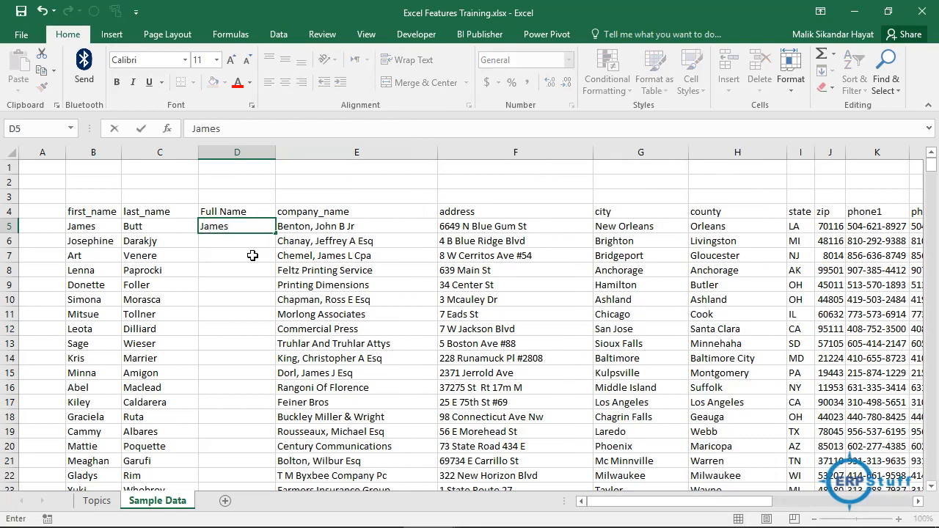
type(" Butt")
key("Return")
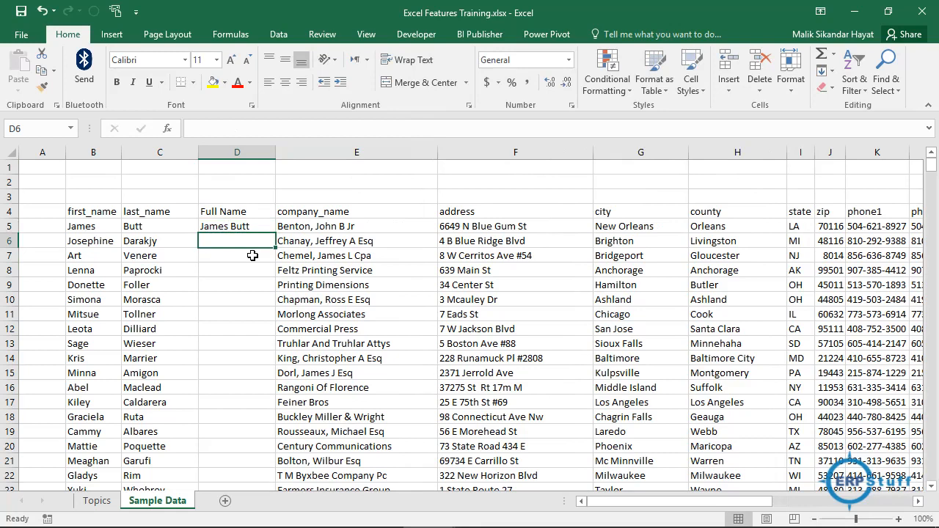
left_click(280, 34)
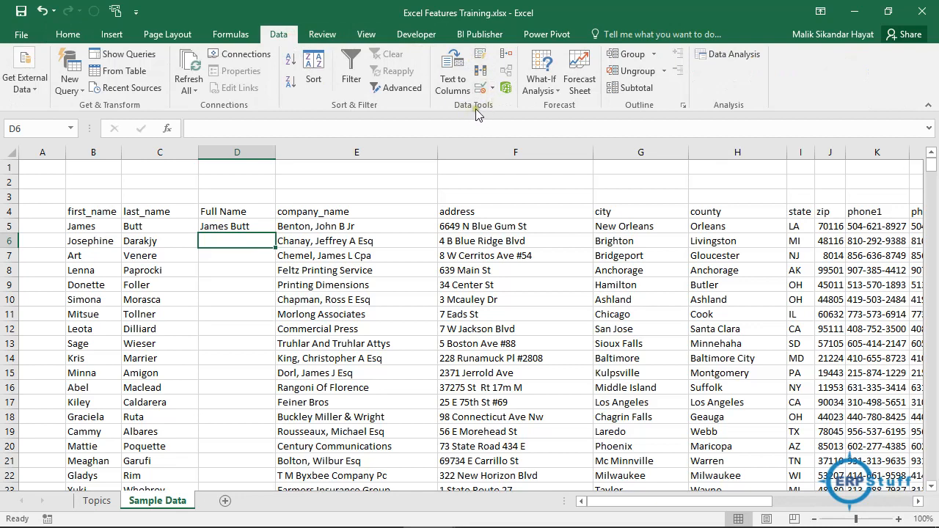
left_click(482, 61)
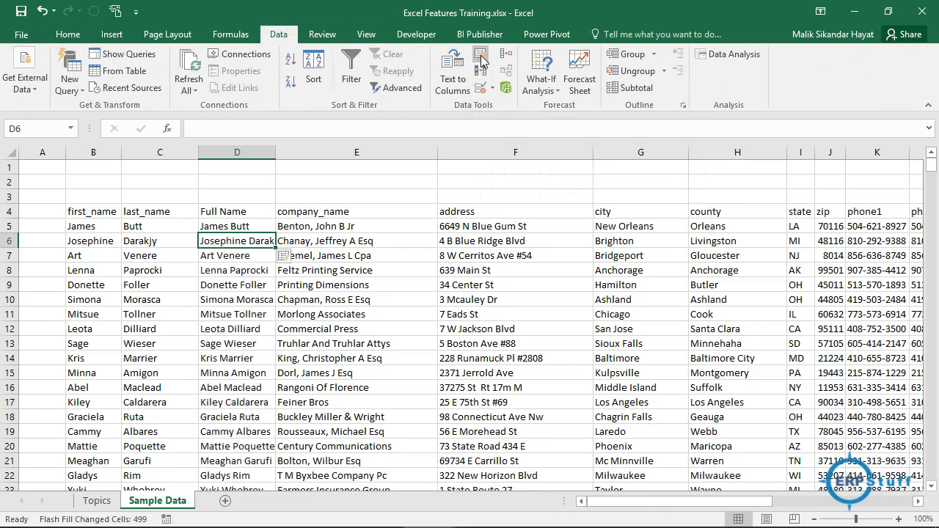
left_click(224, 387)
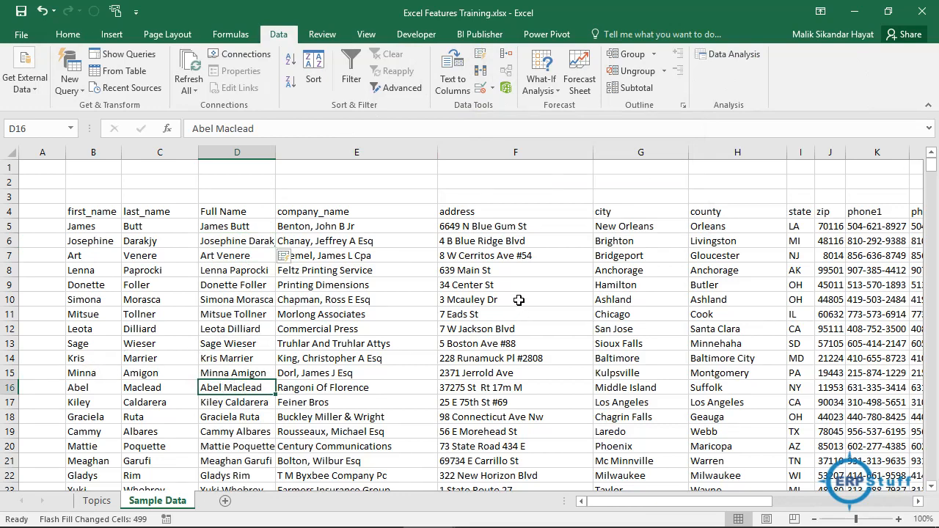
Insert a column before city and head it "numbers" in row 4
left_click(613, 153)
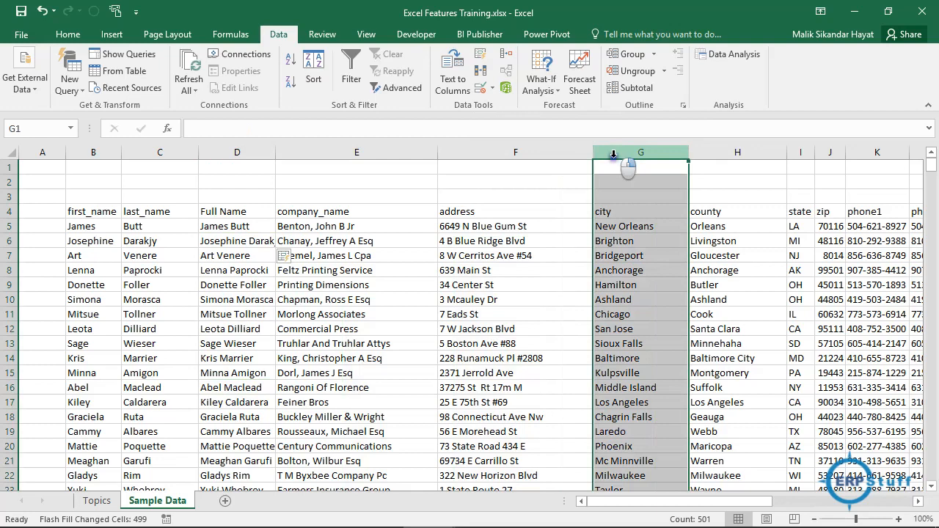
right_click(613, 153)
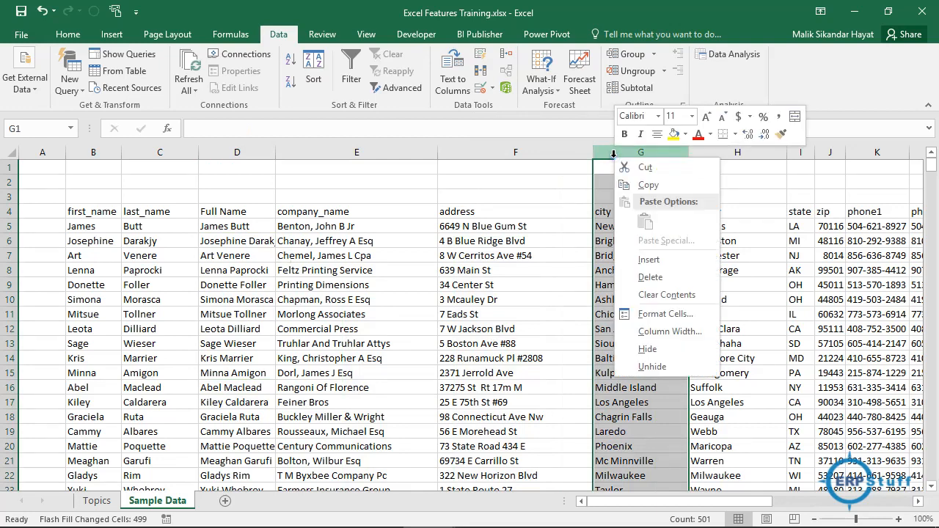
left_click(668, 266)
left_click(625, 212)
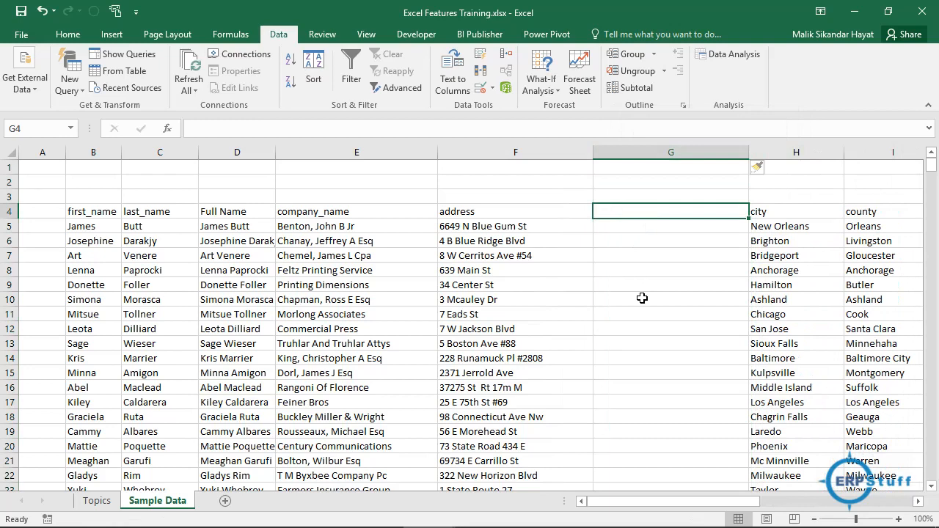
type("nm")
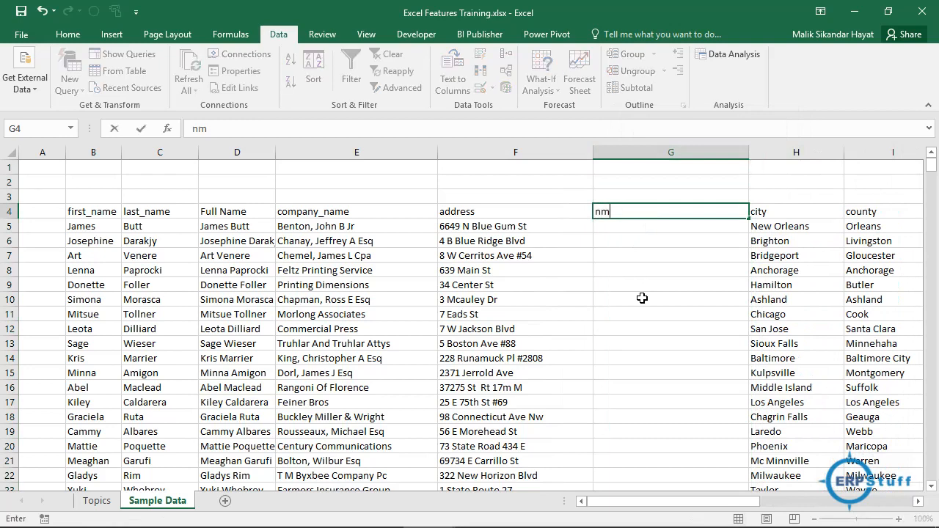
key("BackSpace")
type("umbers")
key("Return")
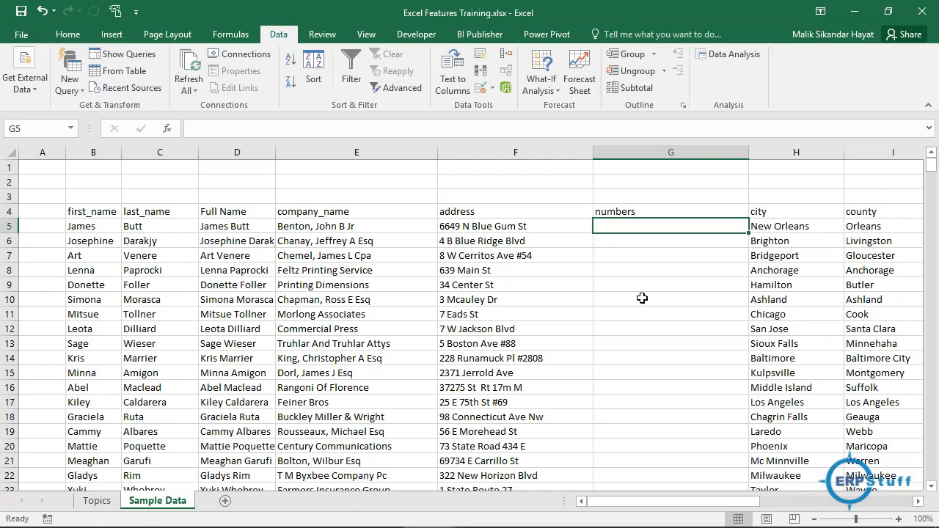
Enter the first address's leading house number in G5 and Flash Fill the rest of the numbers column
type("664")
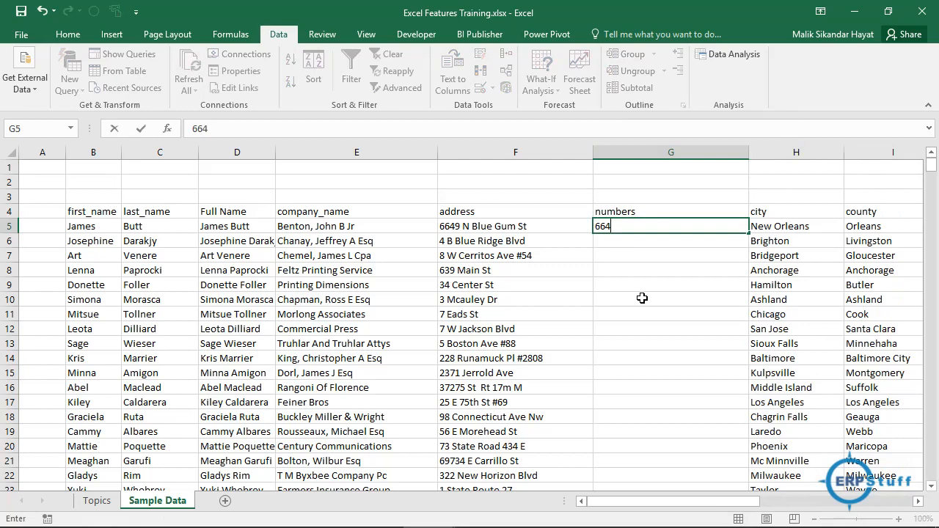
type("9")
key("Return")
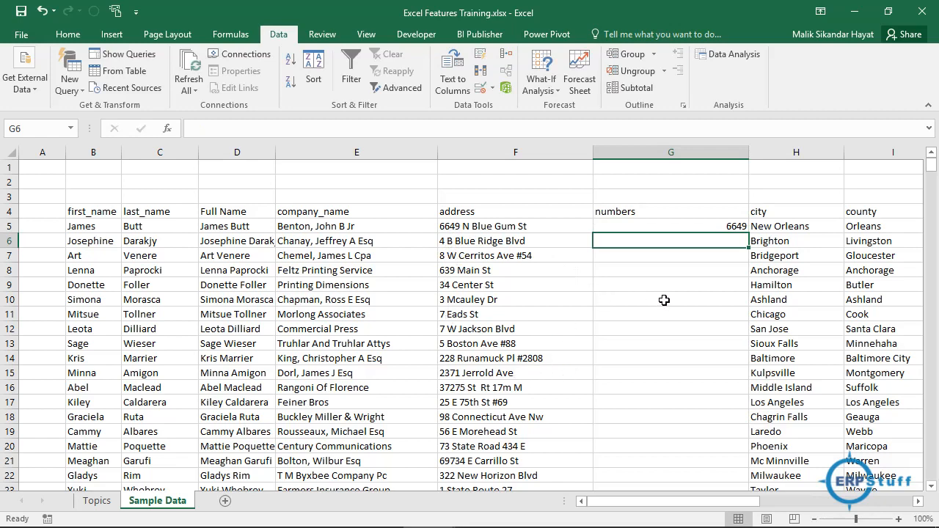
left_click(480, 58)
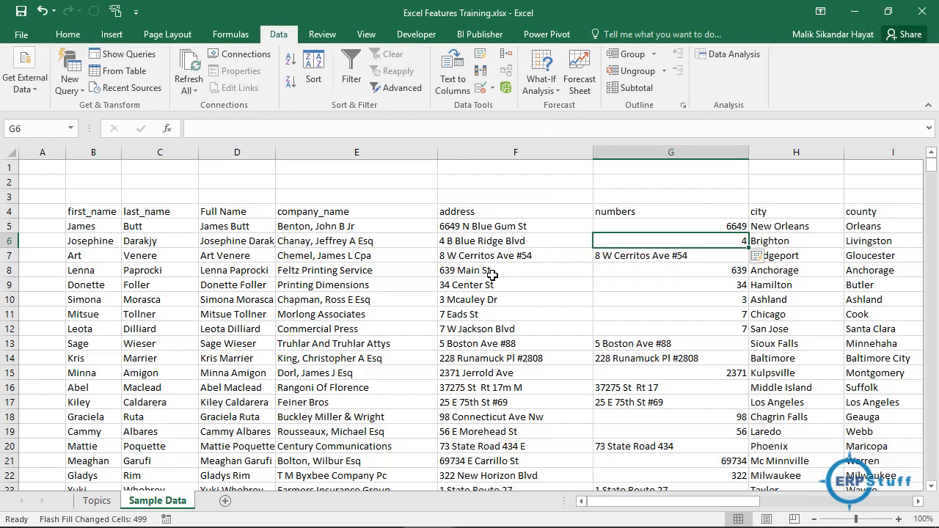
Compare the addresses from row 8 to row 20 with the Flash Fill results in the numbers column
left_click(468, 271)
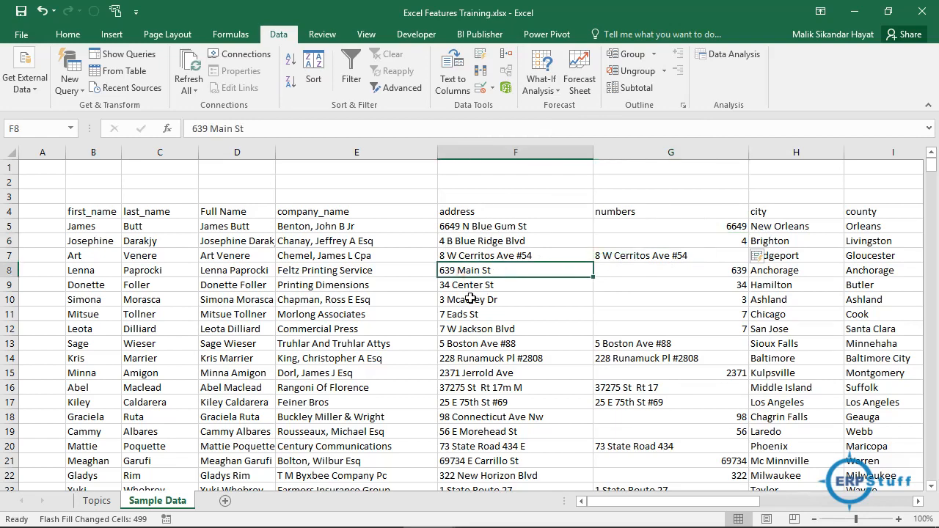
key("Down")
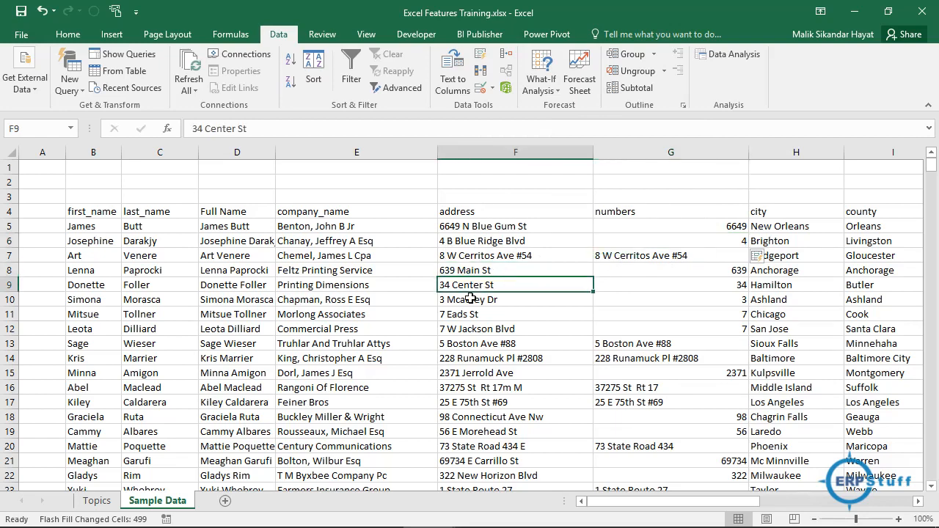
key("Down")
key("Down")
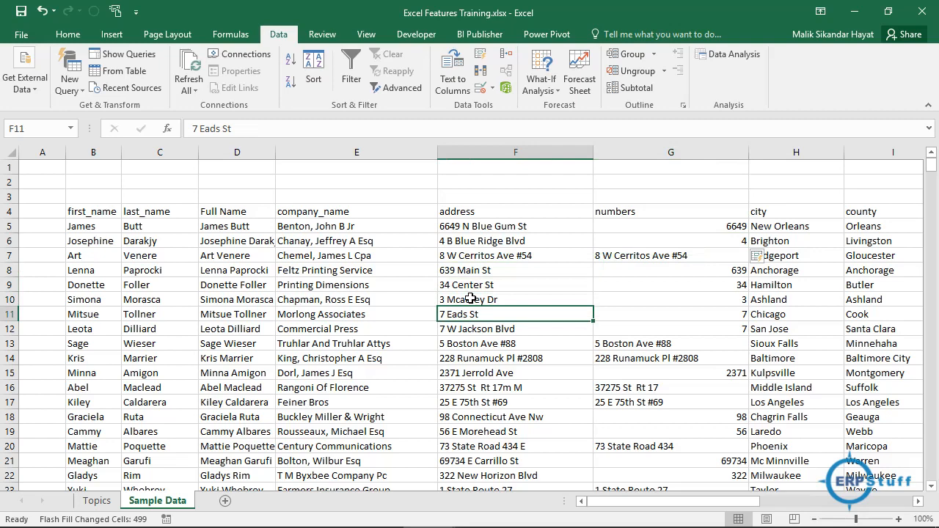
key("Down")
key("Down")
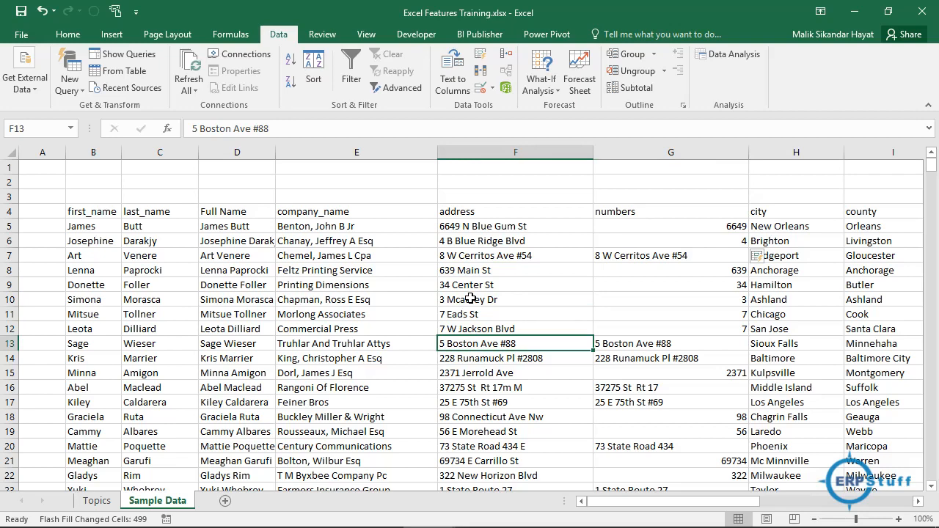
key("Down")
key("Down")
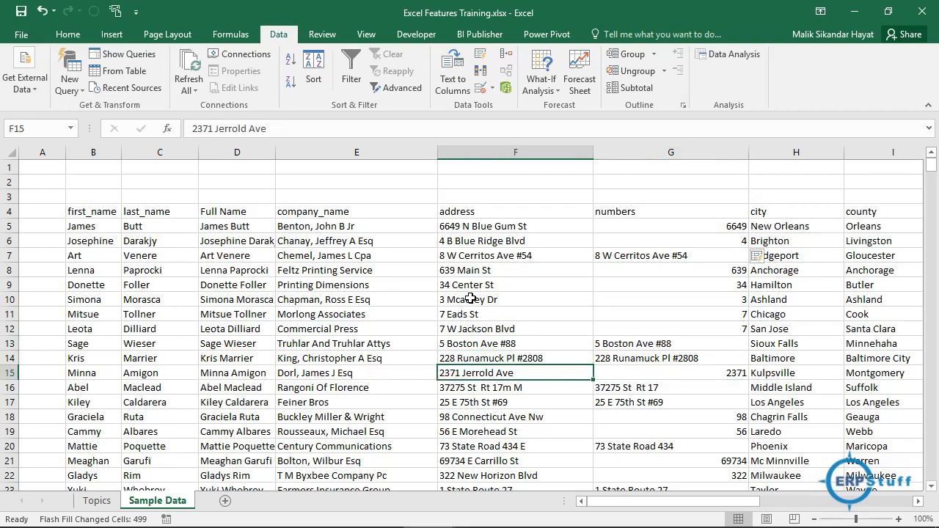
key("Down")
key("Down")
key("Down")
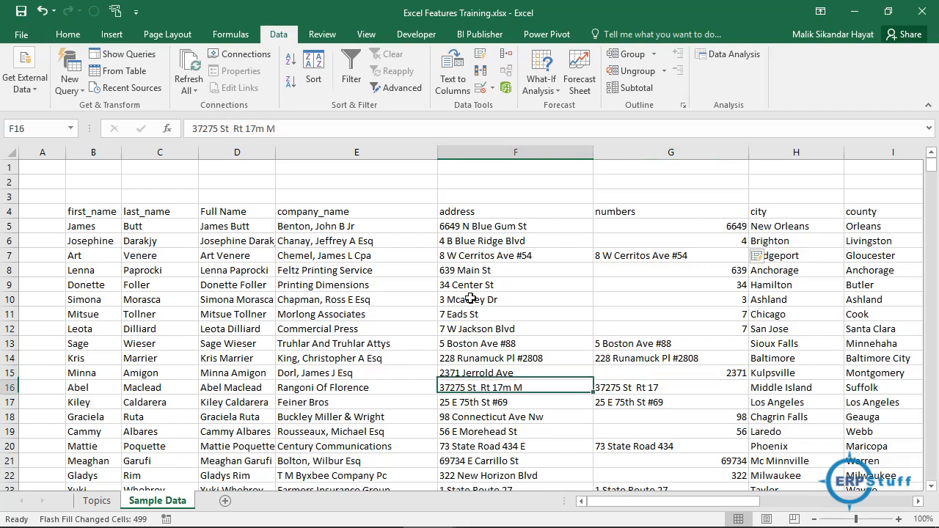
key("Down")
key("Down")
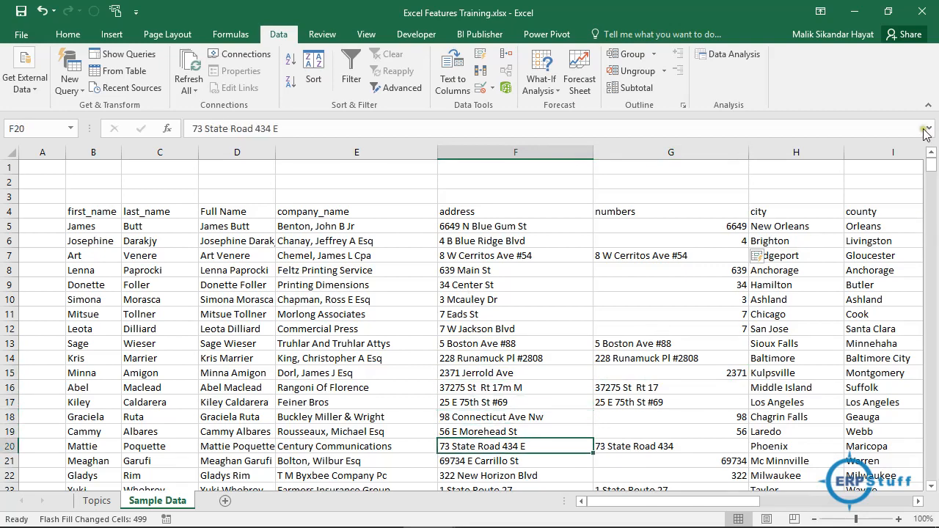
Insert an empty column between phone1 and phone2, and select its cell in row 5
left_click_drag(931, 160, 937, 125)
key("Right")
key("Right")
key("Right")
key("Right")
key("Right")
key("Right")
key("Right")
key("Right")
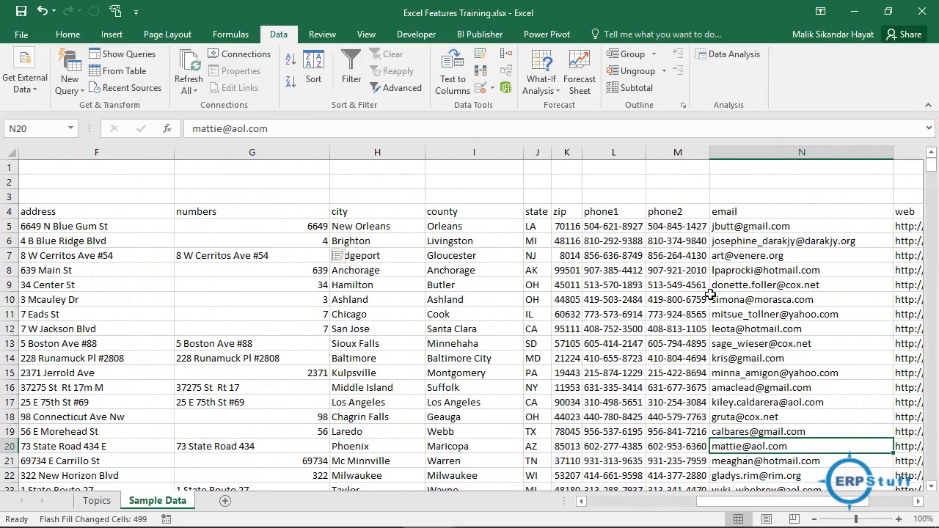
key("Right")
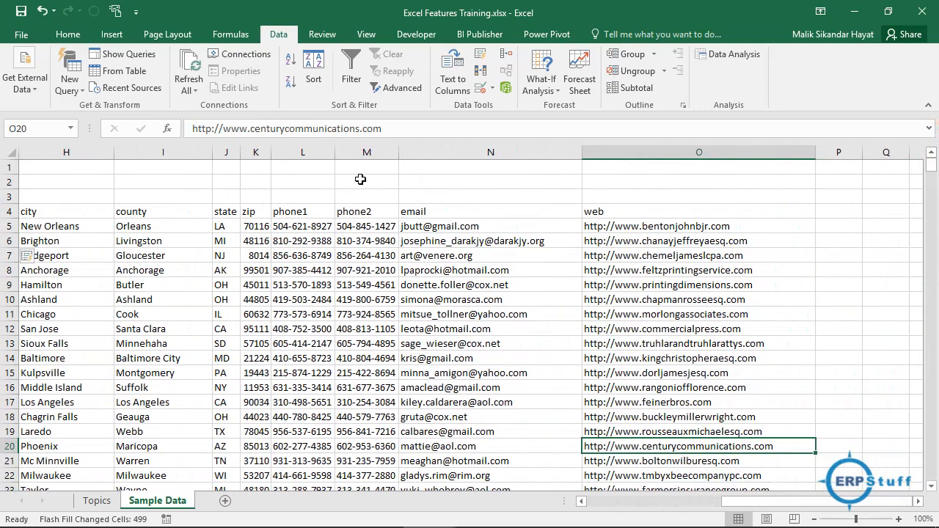
left_click(361, 153)
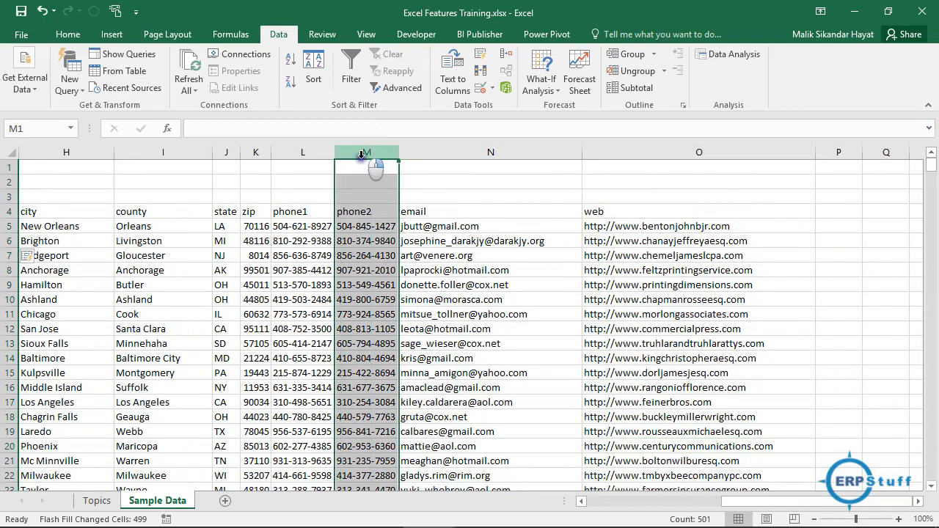
right_click(363, 156)
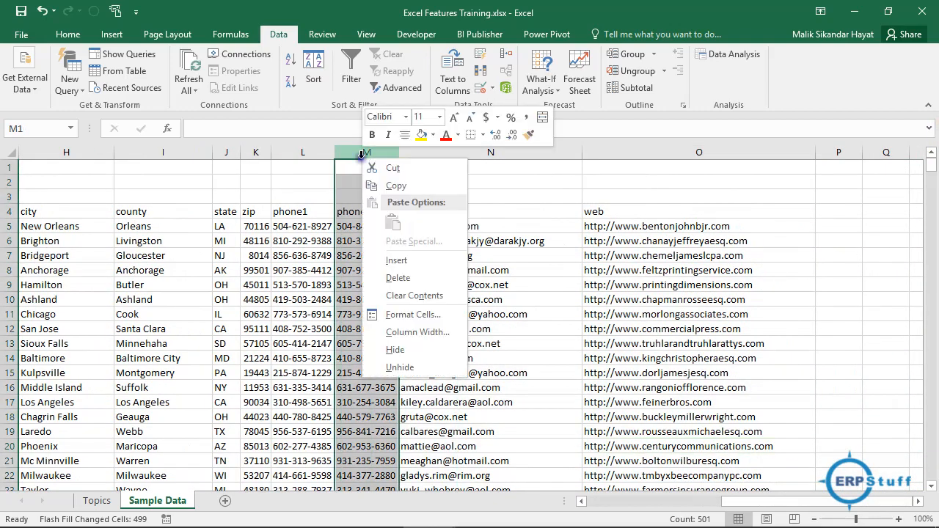
left_click(396, 261)
left_click(353, 231)
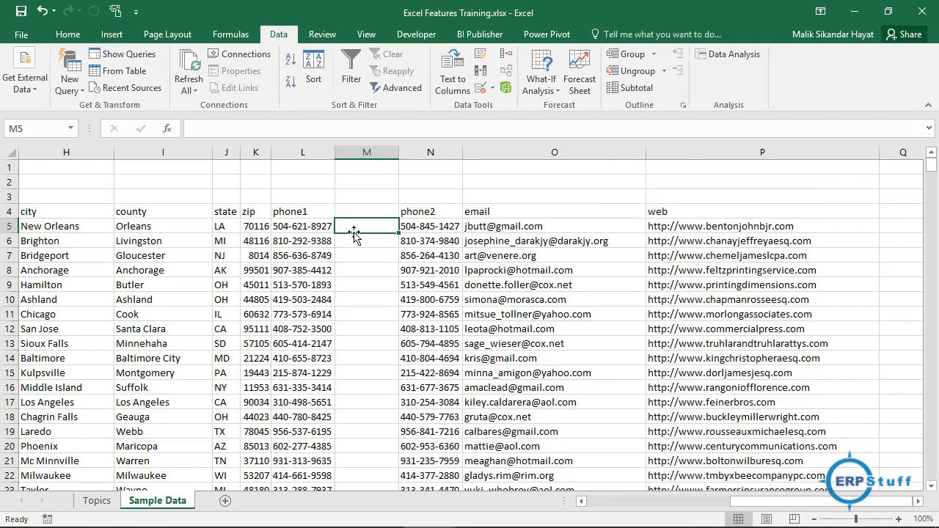
Remove all hyphens from the phone1 column by replacing every "-" with nothing
left_click(312, 152)
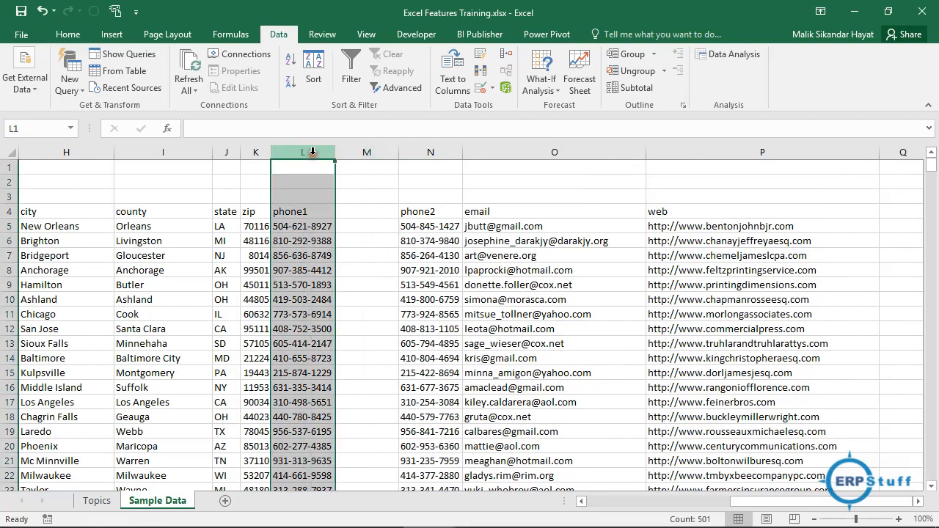
key("ctrl+h")
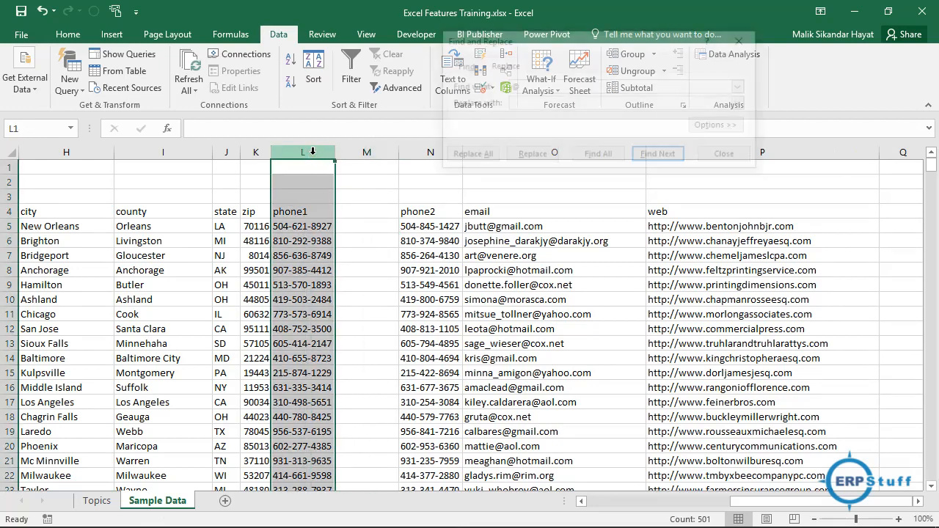
left_click_drag(526, 87, 485, 86)
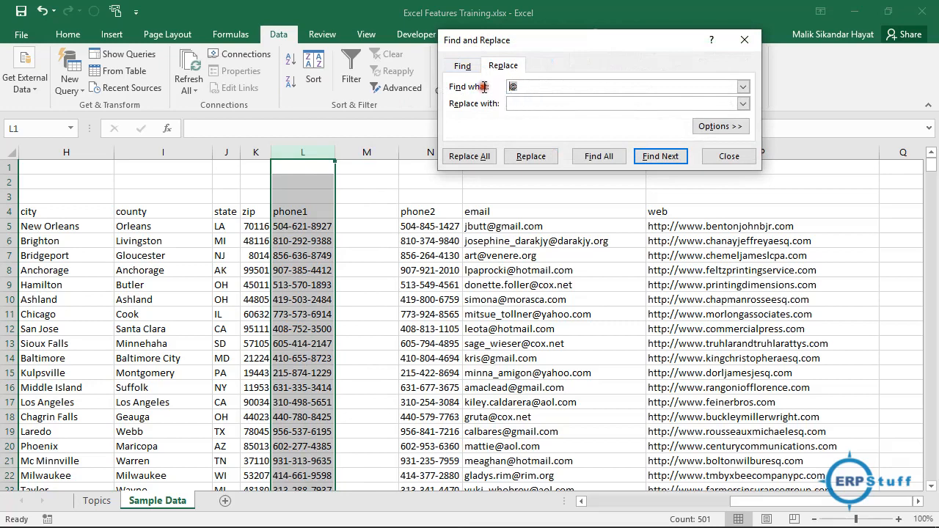
type("-")
left_click(533, 106)
left_click(466, 159)
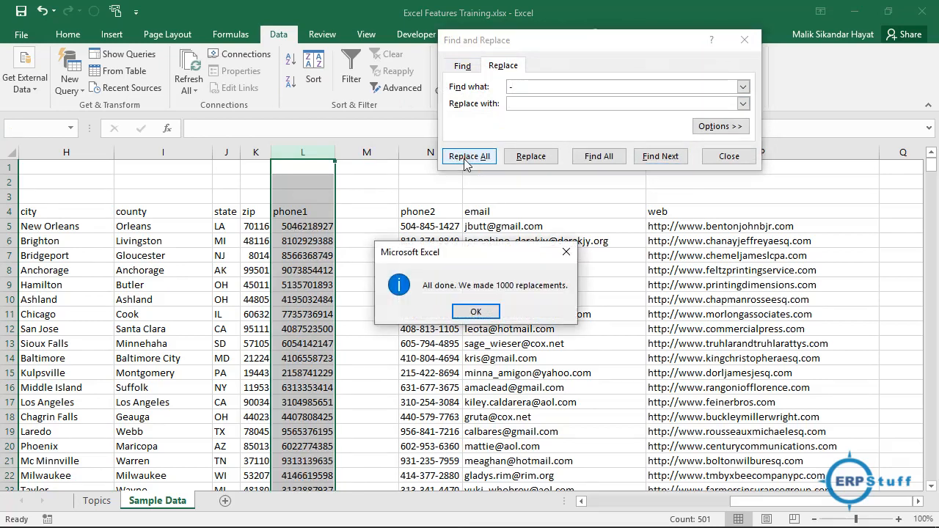
Finish the hyphen replacement and copy the first phone1 number from L5 into M5
left_click(466, 315)
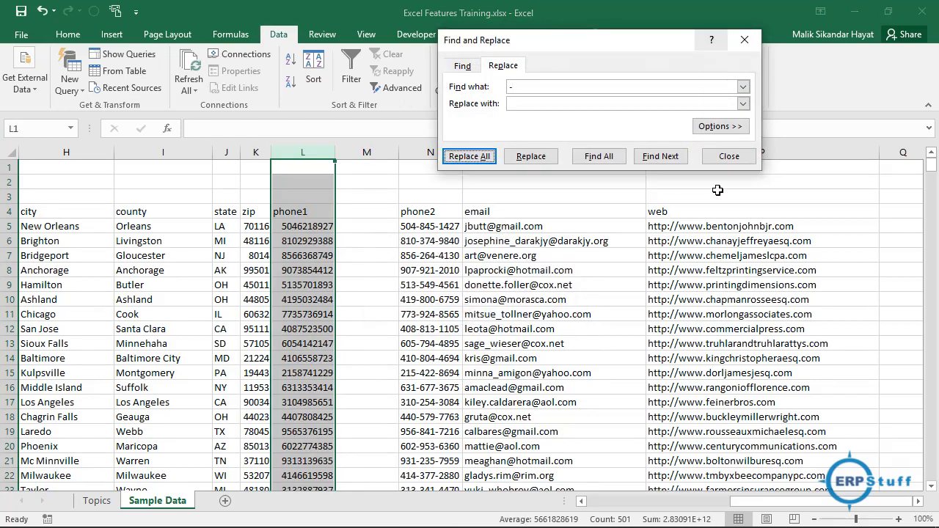
left_click(737, 158)
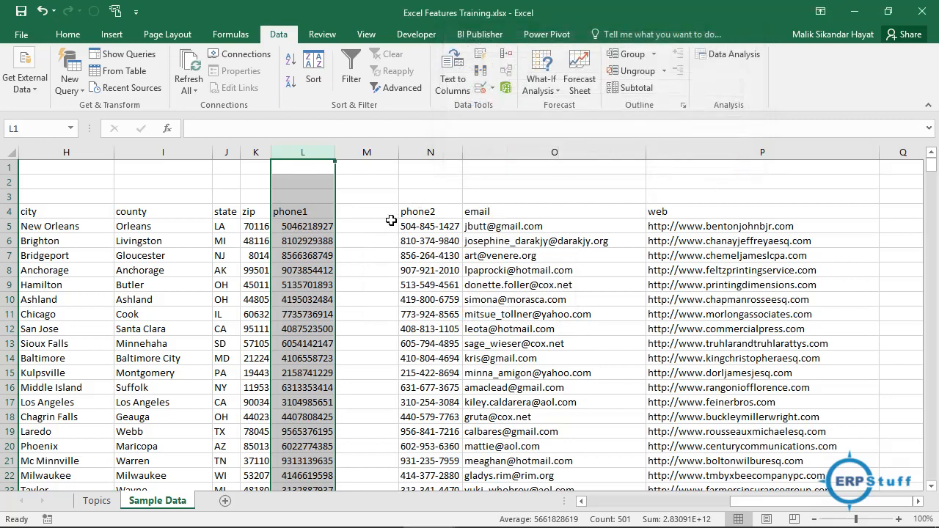
left_click(375, 226)
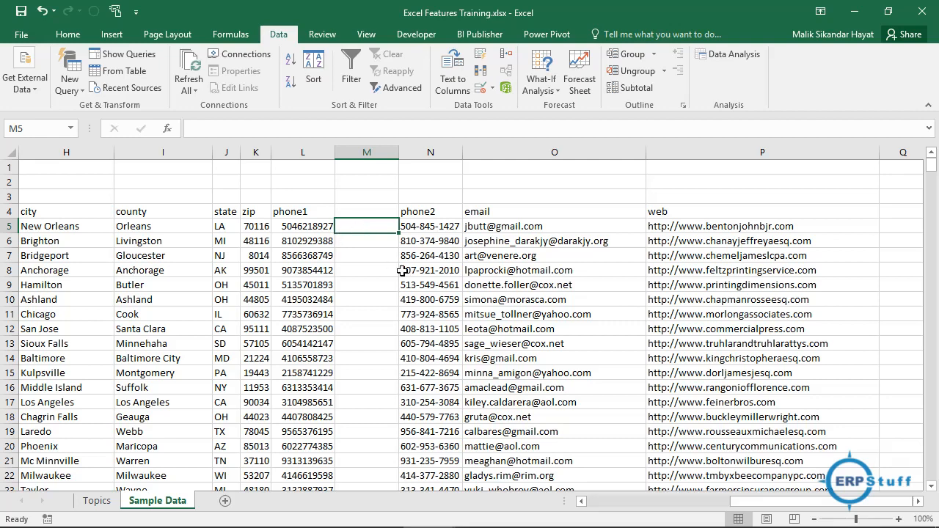
key("Left")
key("ctrl+c")
key("Right")
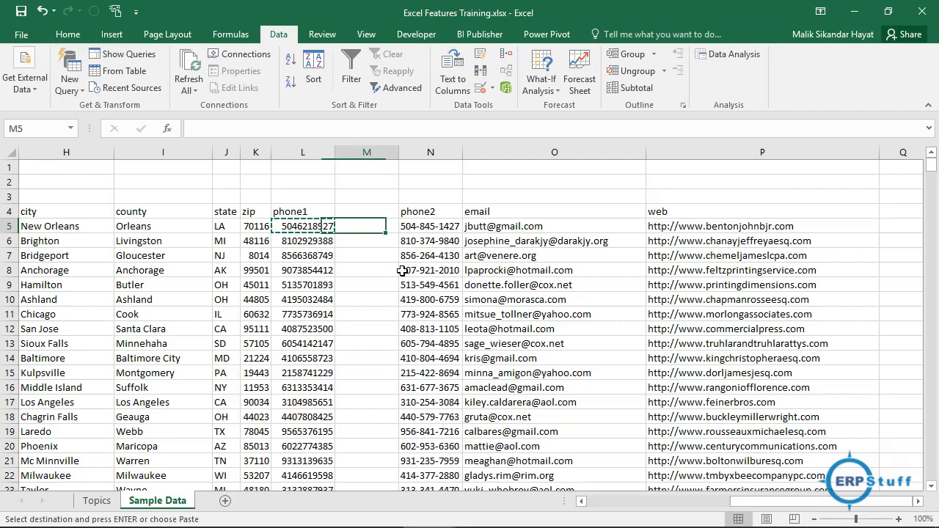
key("ctrl+v")
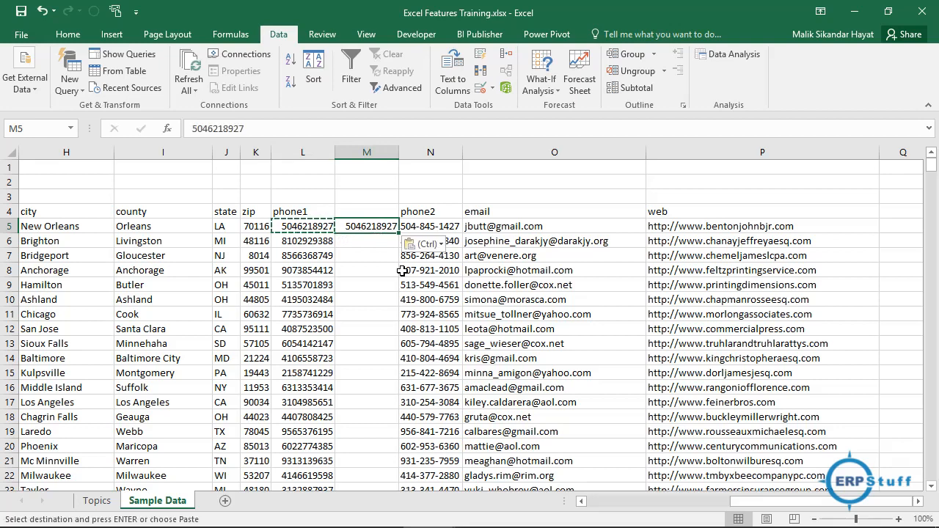
Insert hyphens after the second and seventh digits in M5 and Flash Fill the pattern through column M
key("F2")
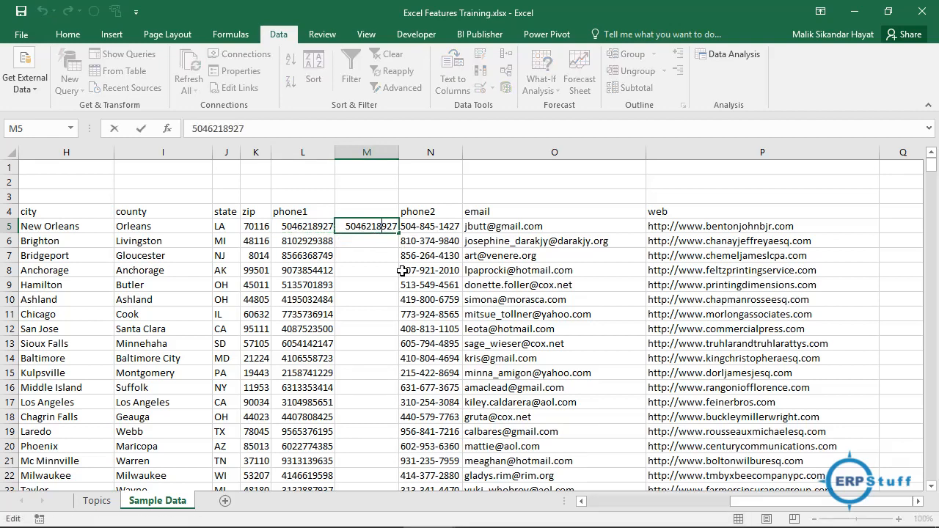
type("-")
type("-")
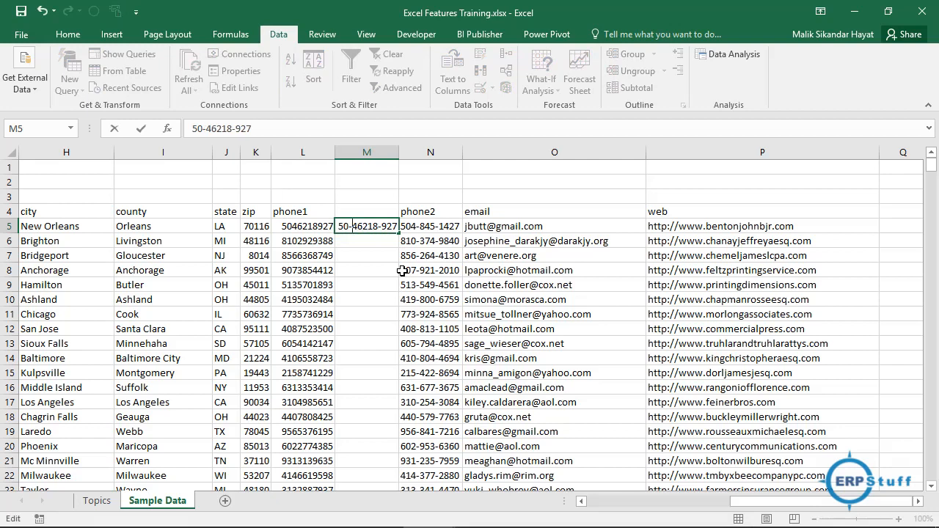
key("Return")
key("Up")
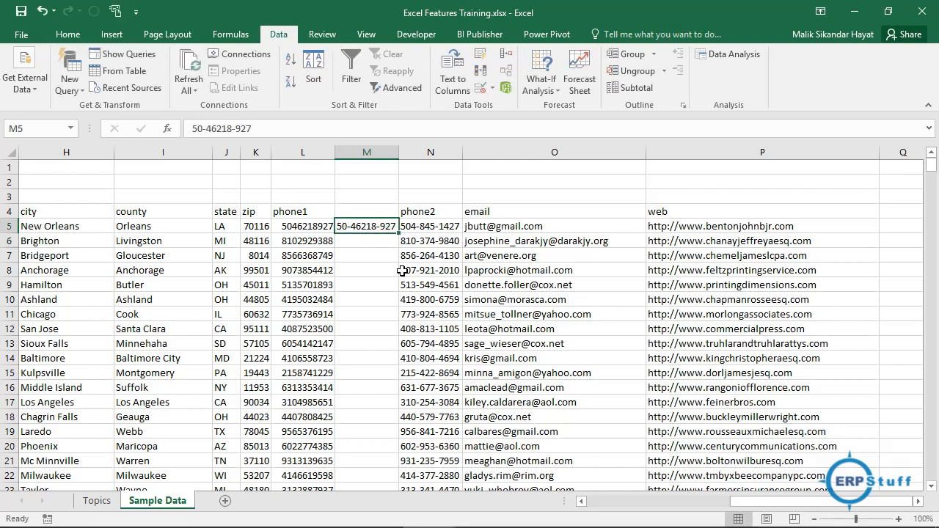
key("Down")
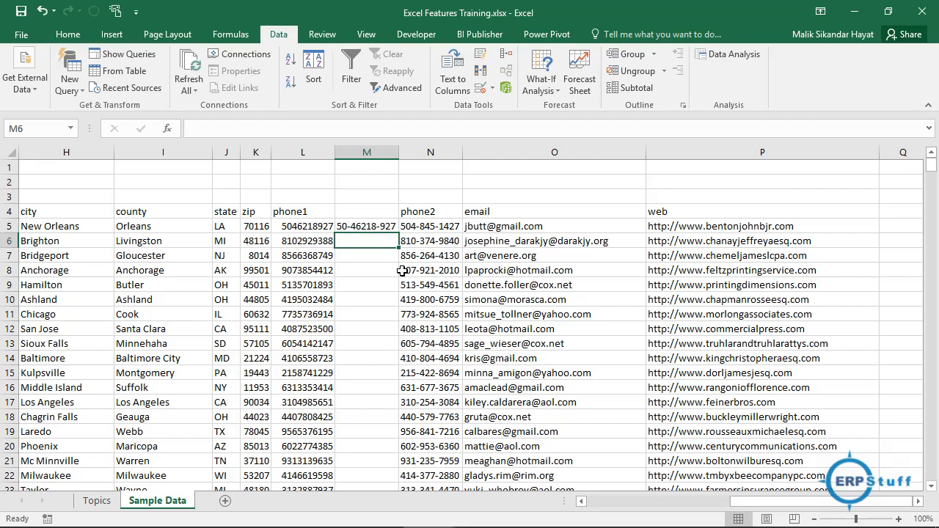
left_click(482, 55)
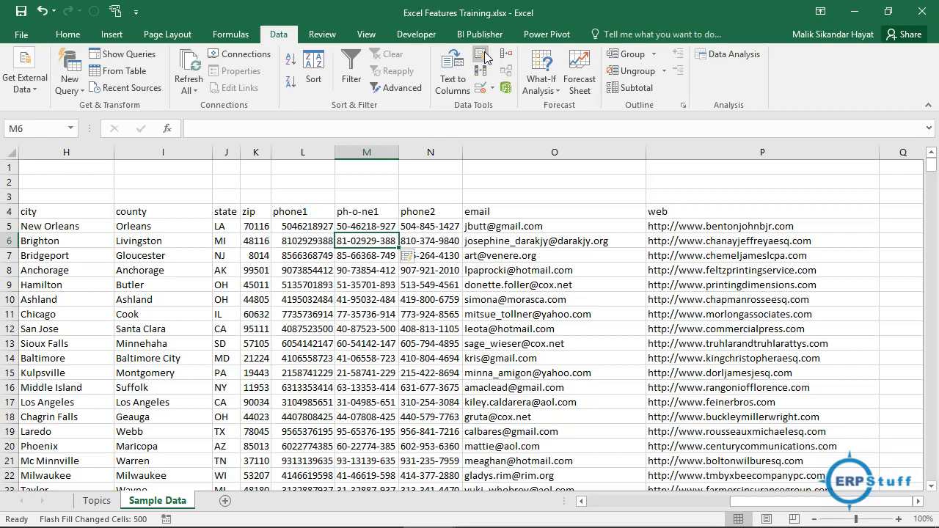
left_click(513, 222)
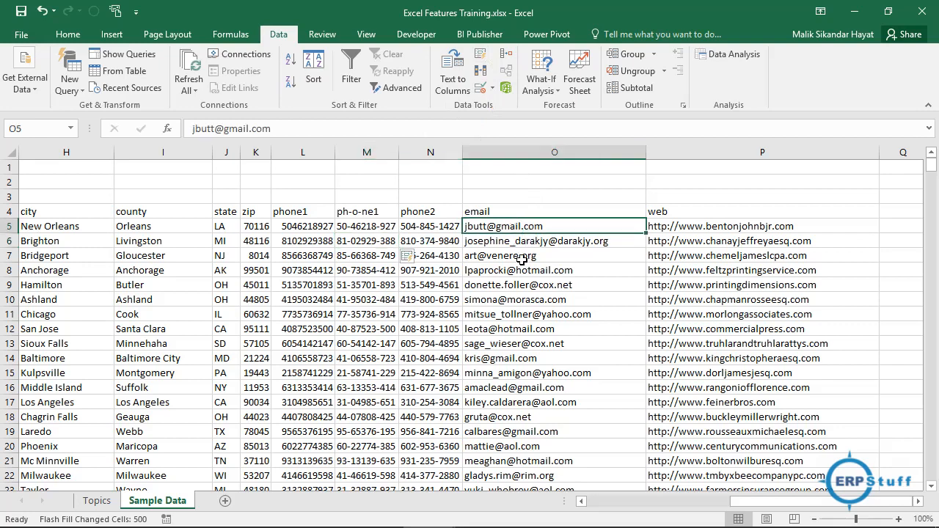
left_click(747, 240)
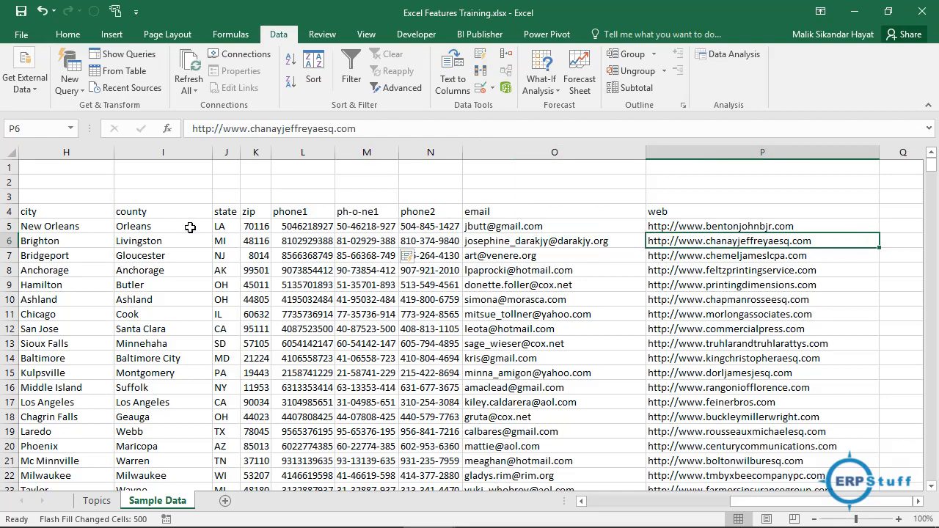
Insert an empty column between county and state and title it "First two characters" in J4
left_click(227, 153)
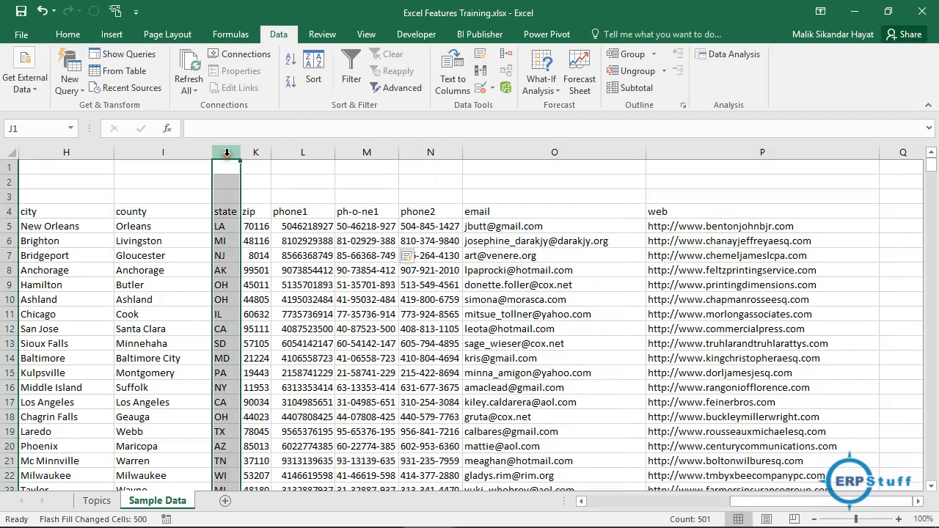
right_click(227, 155)
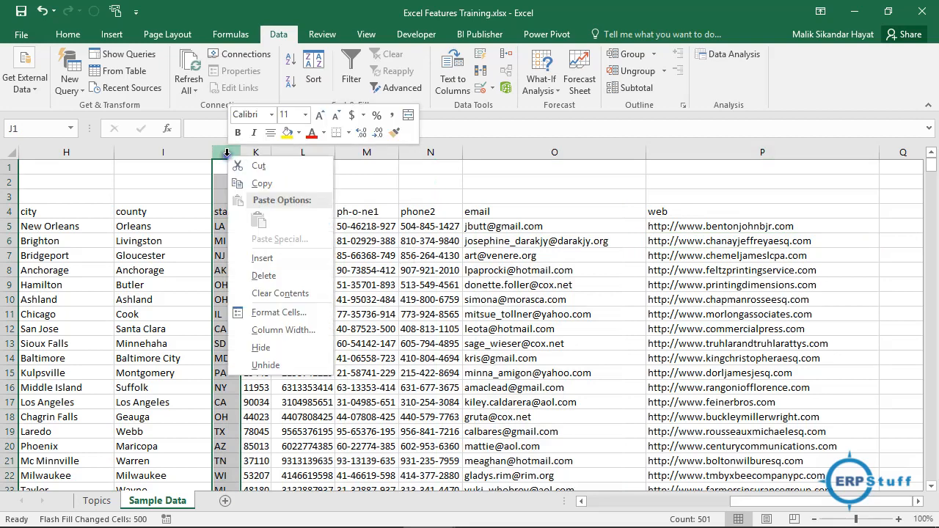
left_click(267, 259)
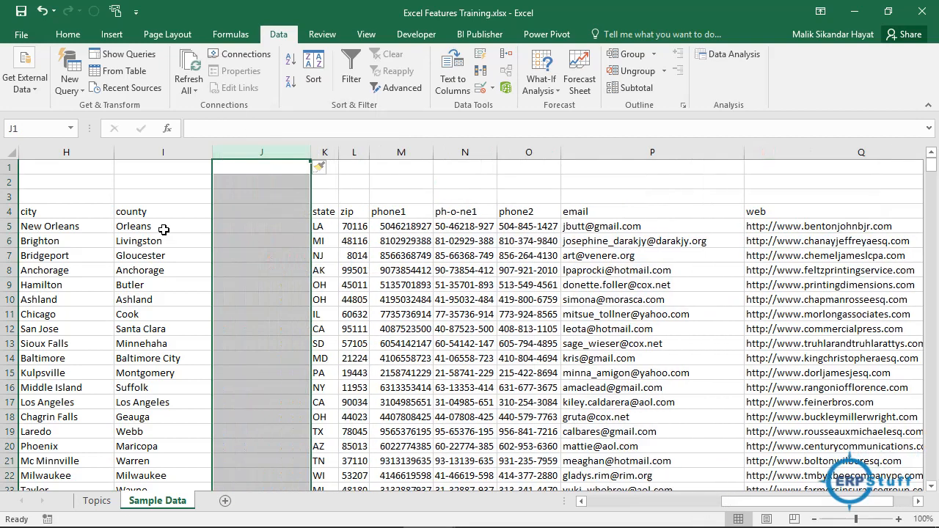
left_click(236, 226)
key("Up")
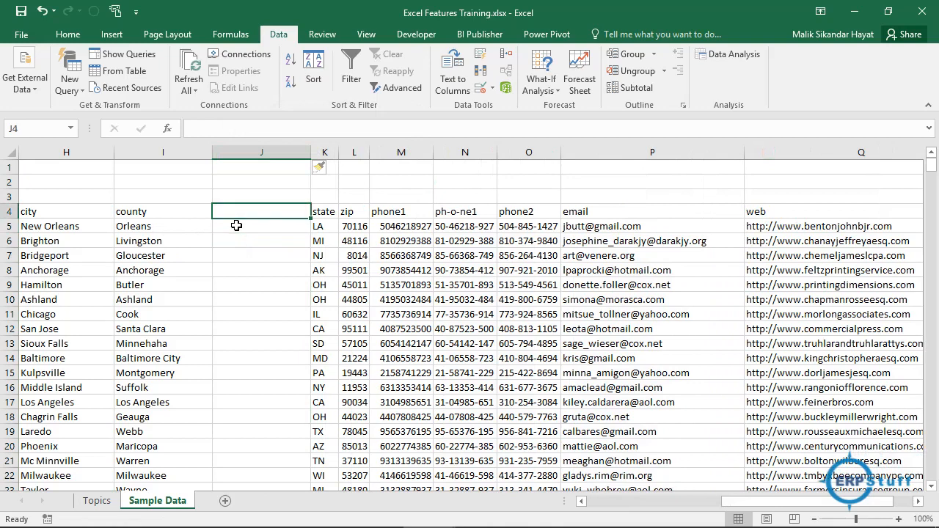
type("First two ")
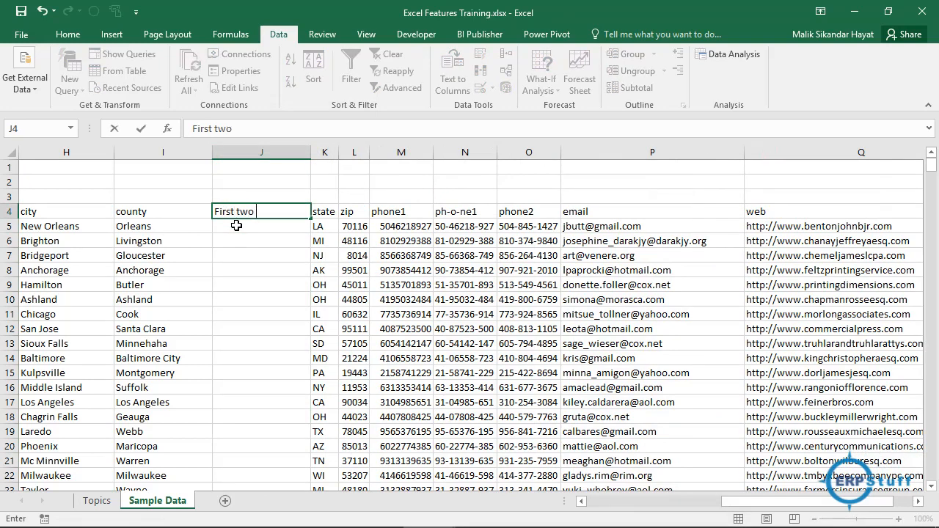
type("characters")
key("Return")
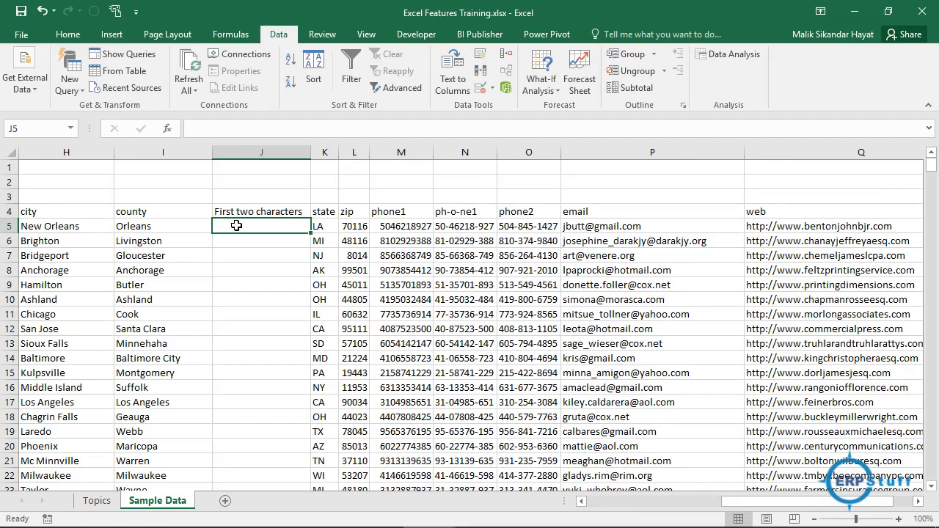
Try to extract the counties' first two letters by entering "Or" in J5 and running Flash Fill from J6
type("O")
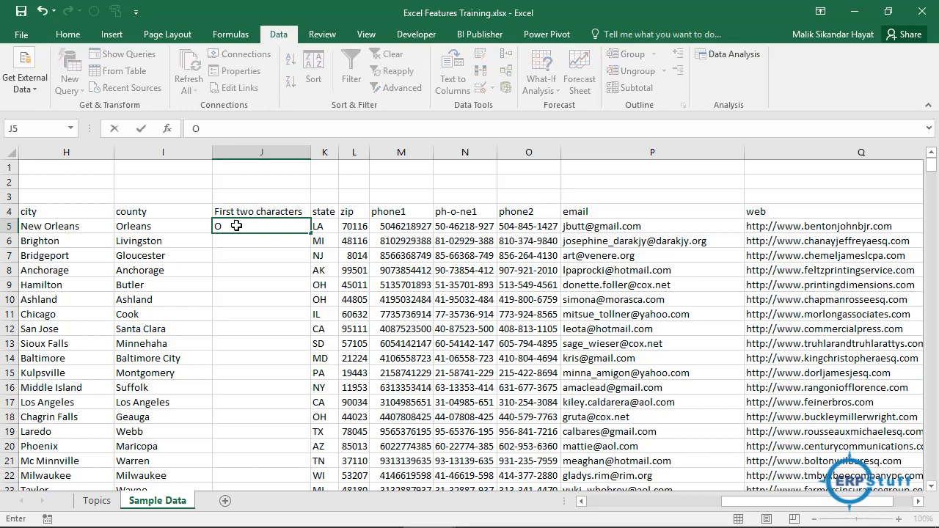
type("r")
key("Return")
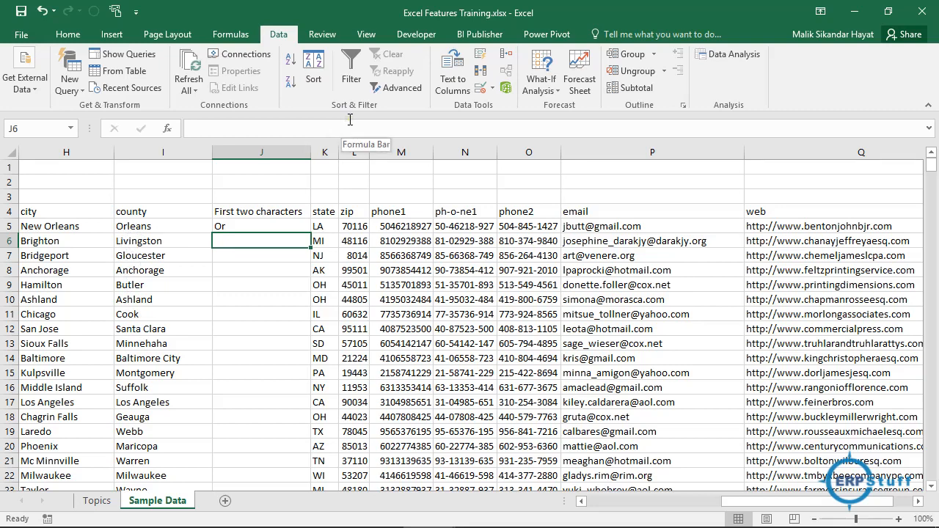
left_click(479, 55)
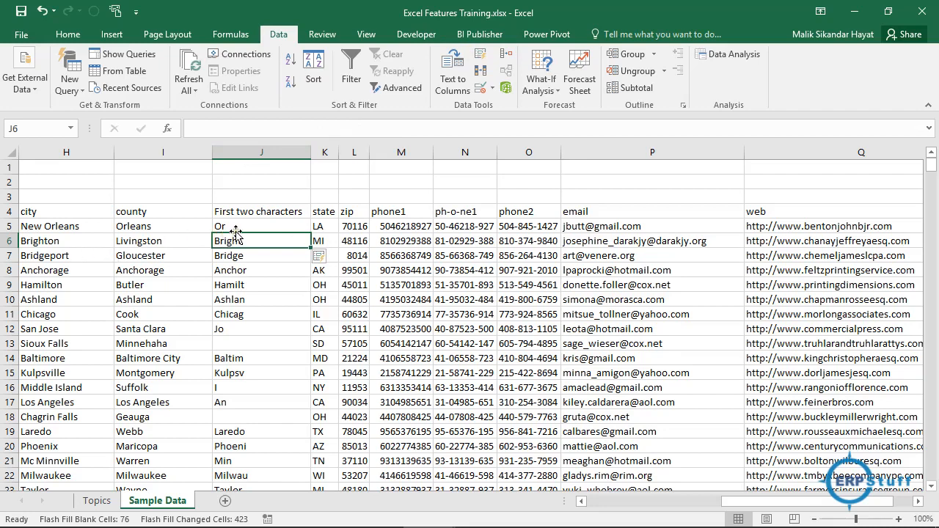
Compare the county names from row 5 to row 17 with the Flash Fill results in the First two characters column
left_click(261, 221)
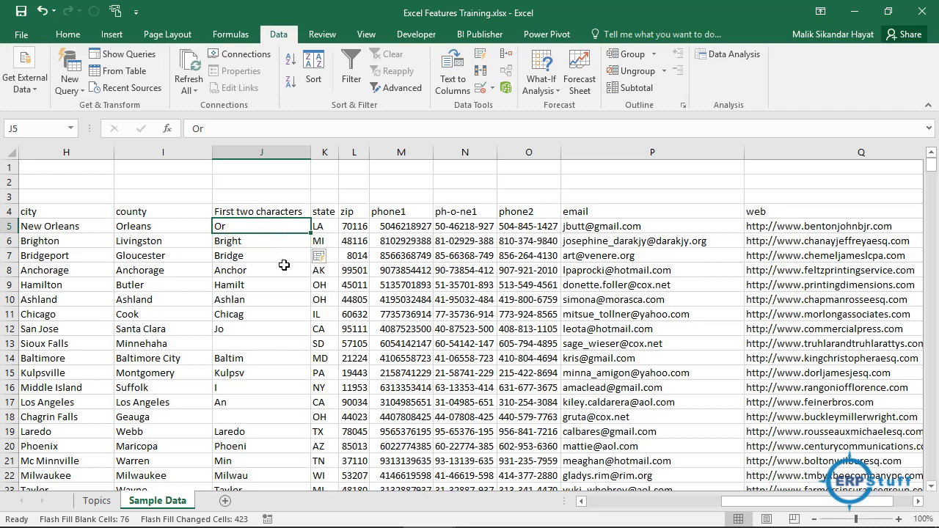
key("Left")
key("Right")
key("Down")
key("Down")
key("Down")
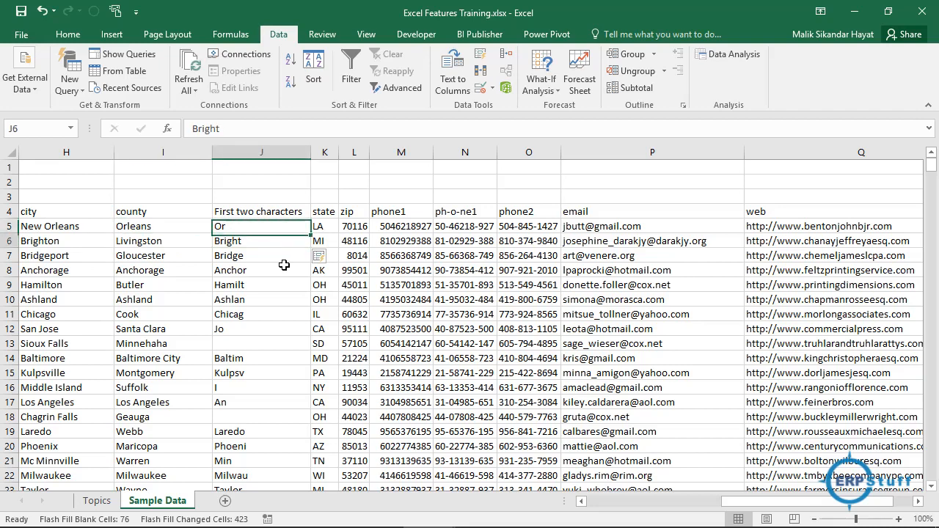
key("Up")
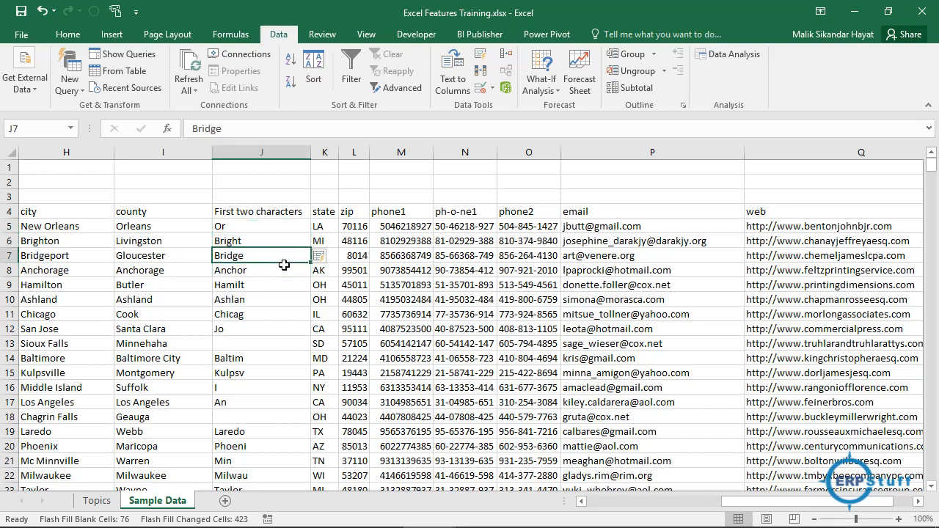
key("Down")
key("Down")
key("Down")
key("Down")
key("Down")
key("Down")
key("Down")
key("Down")
key("Down")
key("Down")
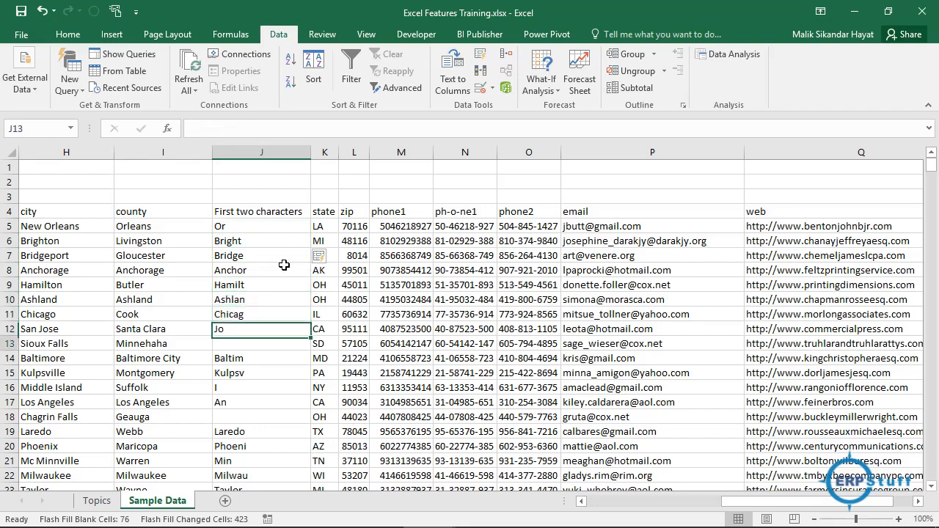
key("Left")
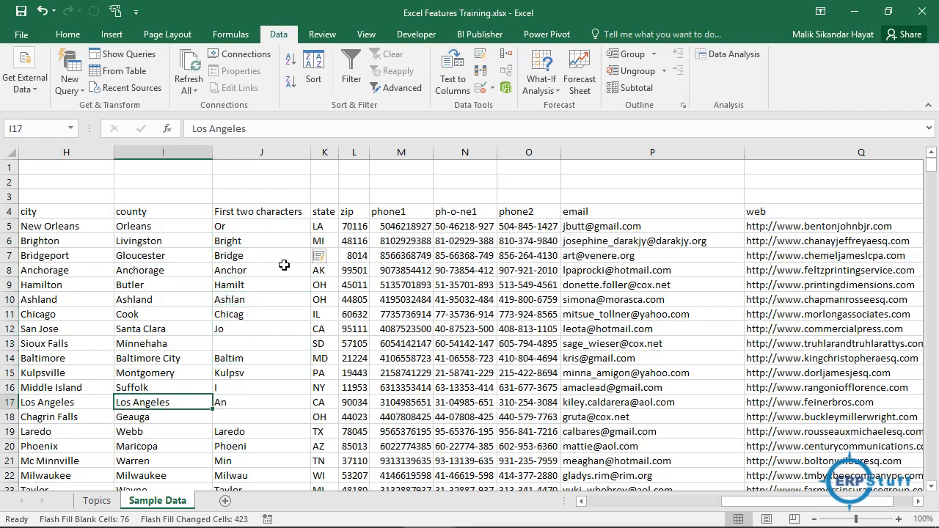
key("Right")
key("Up")
key("Up")
key("Up")
key("Up")
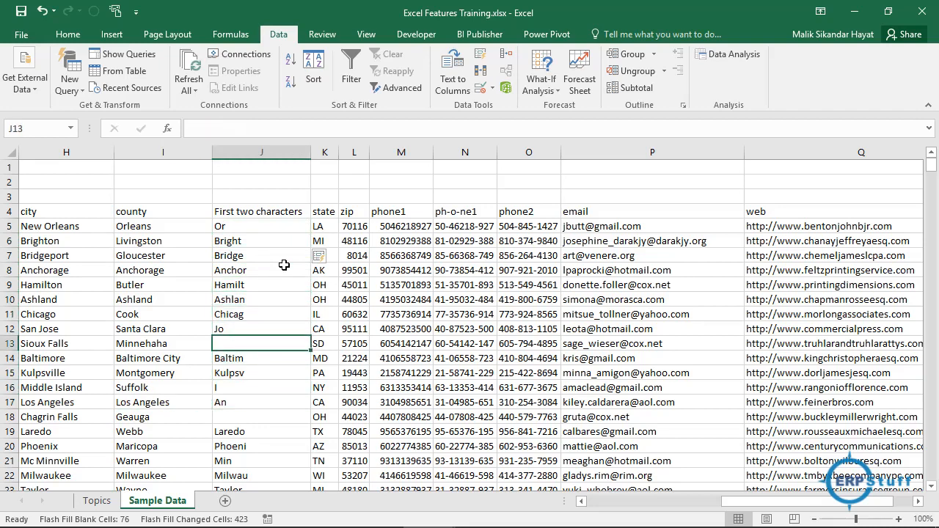
key("Up")
key("Up")
key("Up")
key("Up")
key("Up")
key("Up")
key("Up")
key("Up")
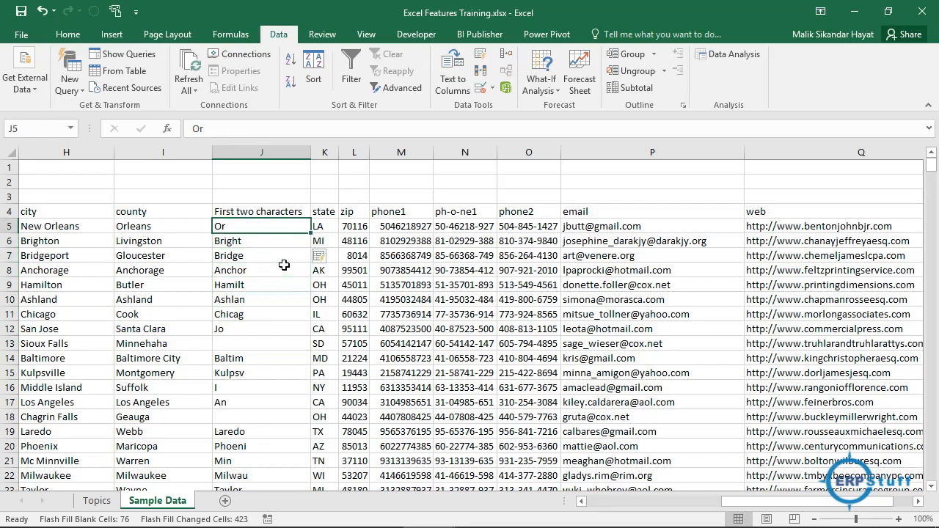
Clear all entries of the First two characters column from J5 down, keeping the header
key("ctrl+shift+Down")
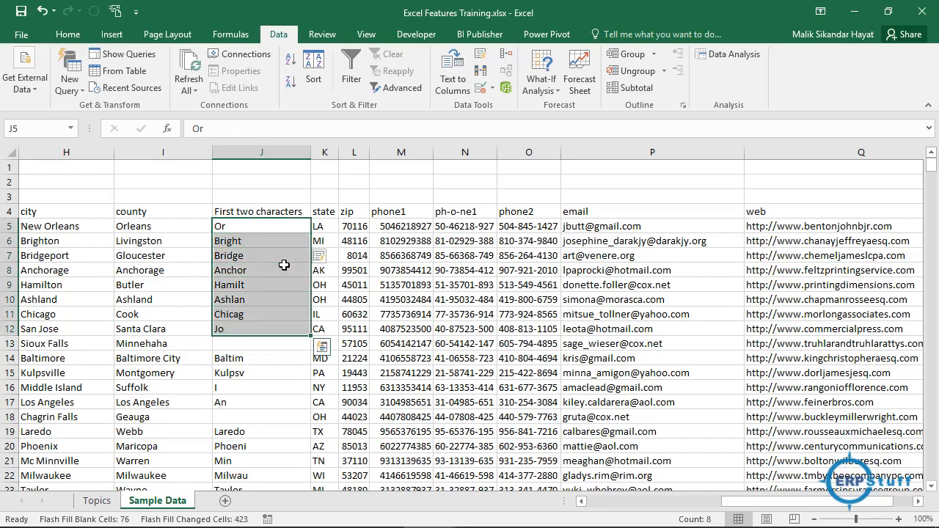
key("shift+Down")
key("shift+Down")
key("shift+Down")
key("shift+Down")
key("shift+Down")
key("shift+Down")
key("shift+Down")
key("shift+Down")
key("shift+Down")
key("shift+Down")
key("shift+Down")
key("shift+Down")
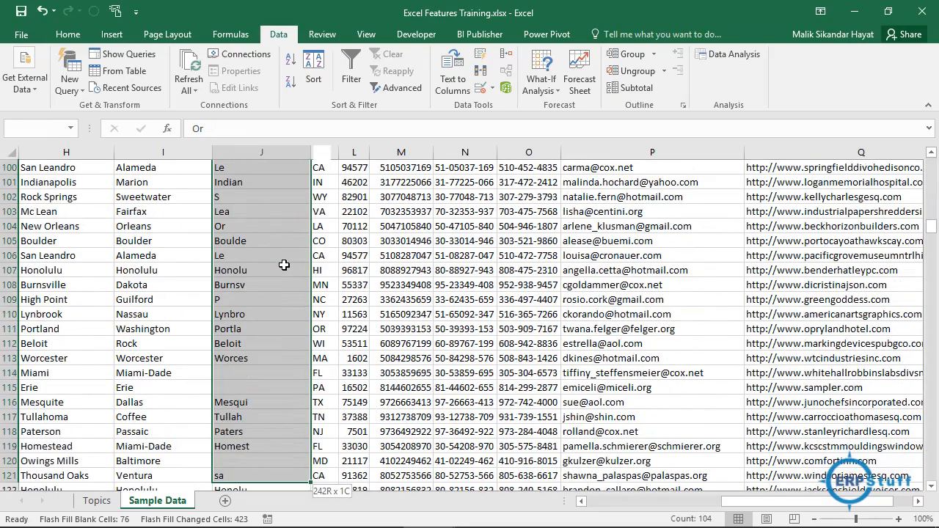
key("ctrl+shift+Down")
key("ctrl+shift+Down")
key("ctrl+shift+Down")
key("ctrl+shift+Down")
key("ctrl+shift+Down")
key("ctrl+shift+Down")
key("ctrl+shift+Down")
key("ctrl+shift+Down")
key("ctrl+shift+Down")
key("ctrl+shift+Down")
key("ctrl+shift+Down")
key("ctrl+shift+Down")
key("ctrl+shift+Down")
key("ctrl+shift+Down")
key("ctrl+shift+Down")
key("ctrl+shift+Down")
key("ctrl+shift+Down")
key("ctrl+shift+Down")
key("ctrl+shift+Down")
key("ctrl+shift+Down")
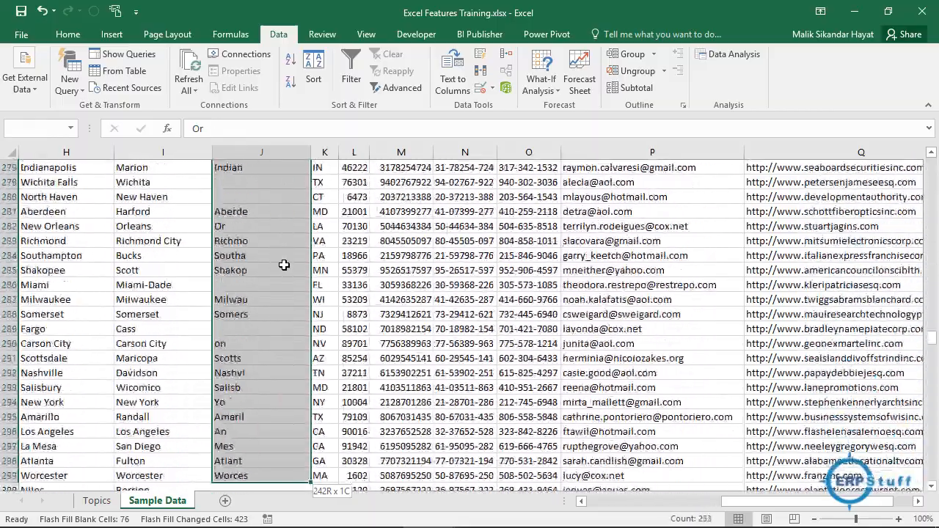
key("ctrl+shift+Down")
key("ctrl+shift+Down")
key("ctrl+shift+Down")
key("ctrl+shift+Down")
key("ctrl+shift+Down")
key("ctrl+shift+Down")
key("ctrl+shift+Down")
key("ctrl+shift+Down")
key("ctrl+shift+Down")
key("ctrl+shift+Down")
key("ctrl+shift+Down")
key("ctrl+shift+Down")
key("ctrl+shift+Down")
key("ctrl+shift+Down")
key("ctrl+shift+Down")
key("ctrl+shift+Down")
key("ctrl+shift+Down")
key("ctrl+shift+Down")
key("ctrl+shift+Down")
key("ctrl+shift+Down")
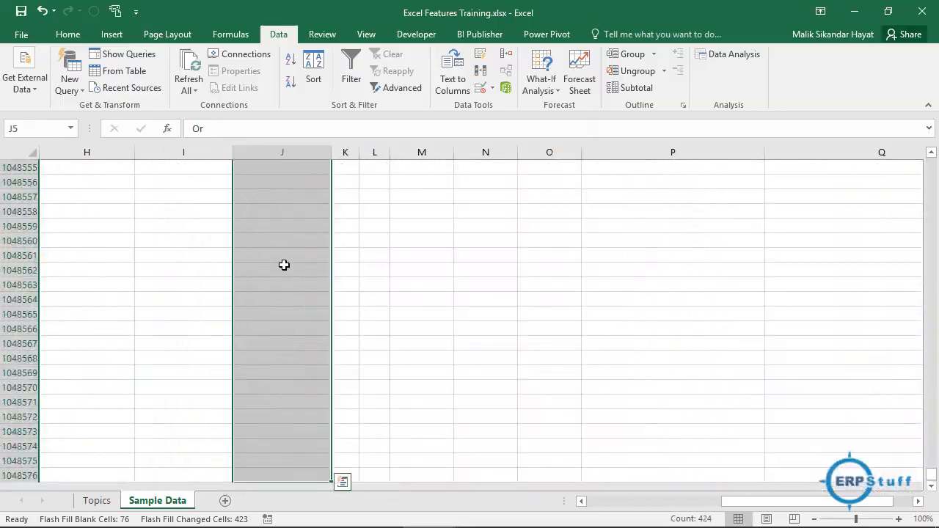
key("BackSpace")
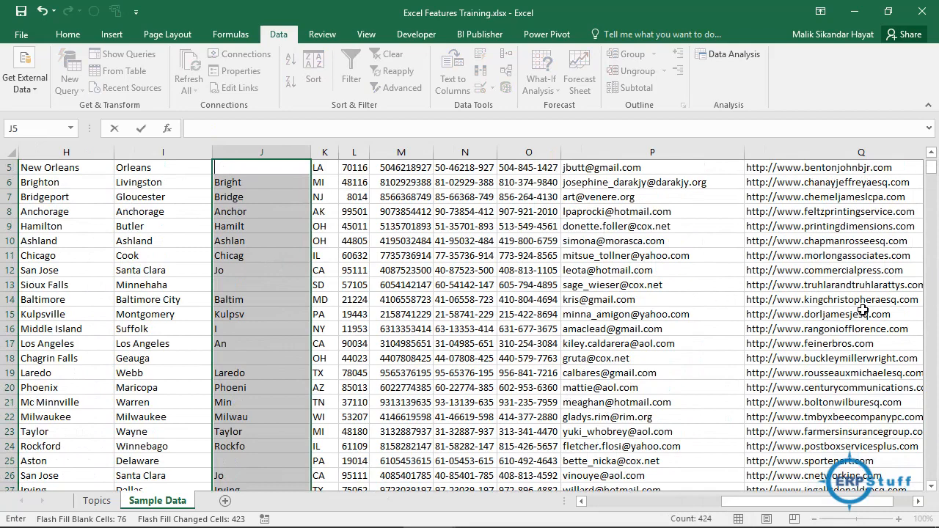
key("Escape")
key("Delete")
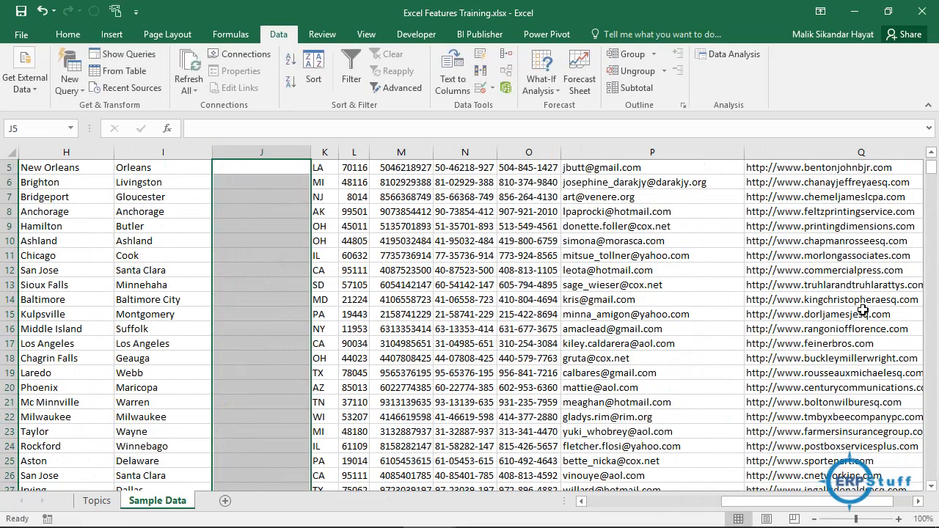
Enter the formula =LEFT(I5,2) in J5 to extract the first two letters of the county
key("Page_Down")
key("Up")
key("Up")
key("Up")
key("Up")
key("Up")
key("Up")
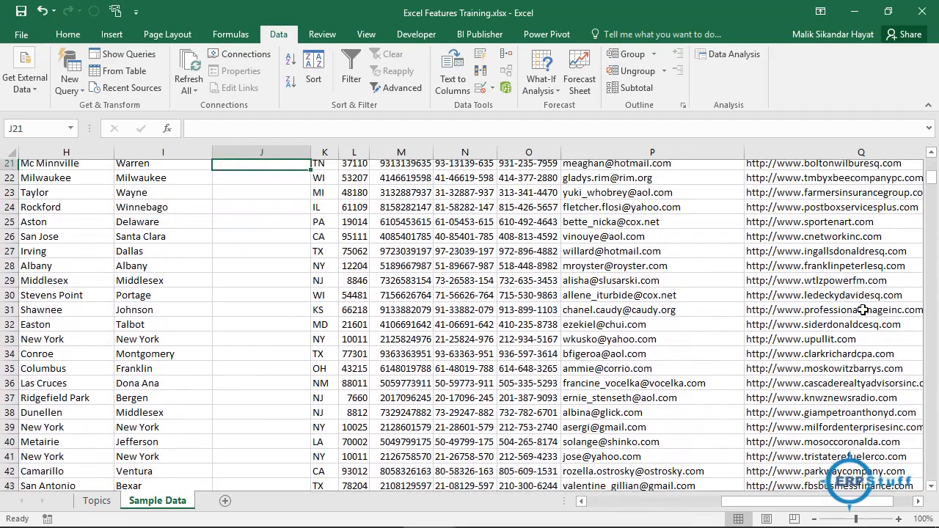
key("Up")
key("Up")
key("Up")
key("Up")
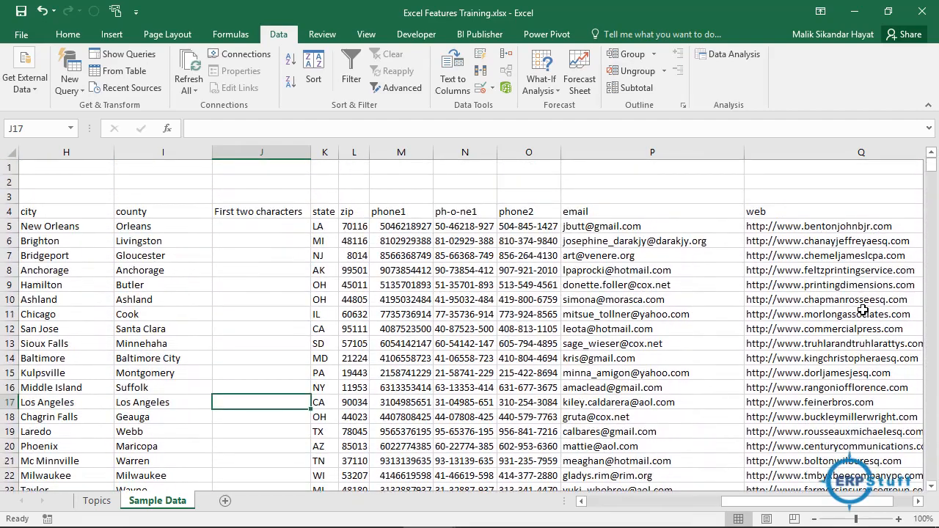
left_click(271, 228)
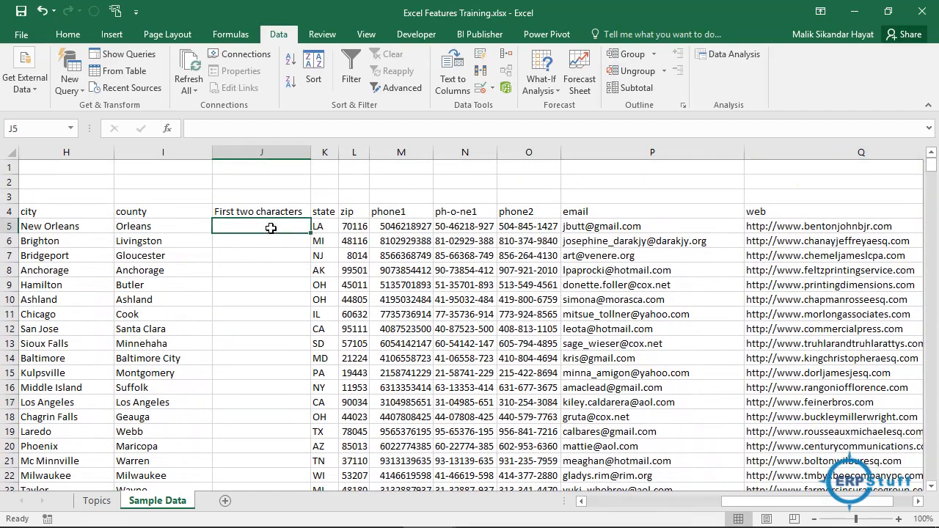
type("=left")
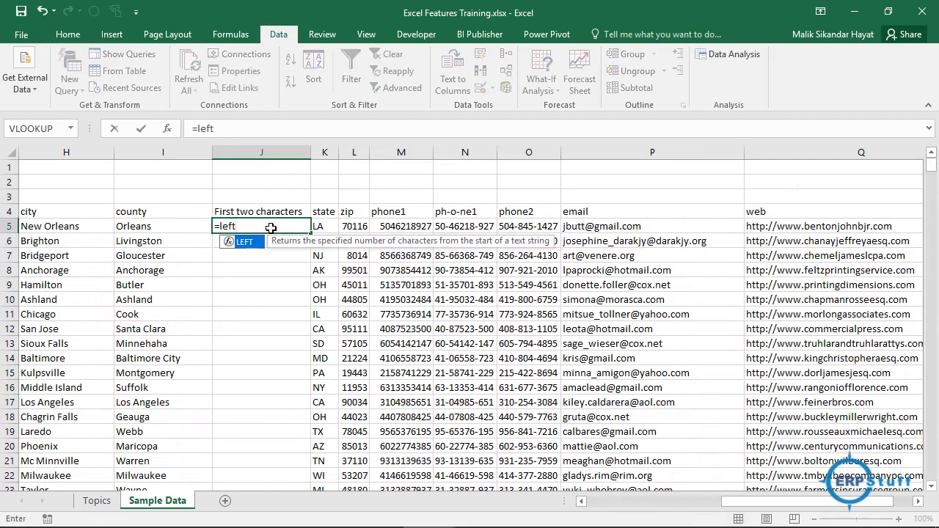
type("(")
key("Left")
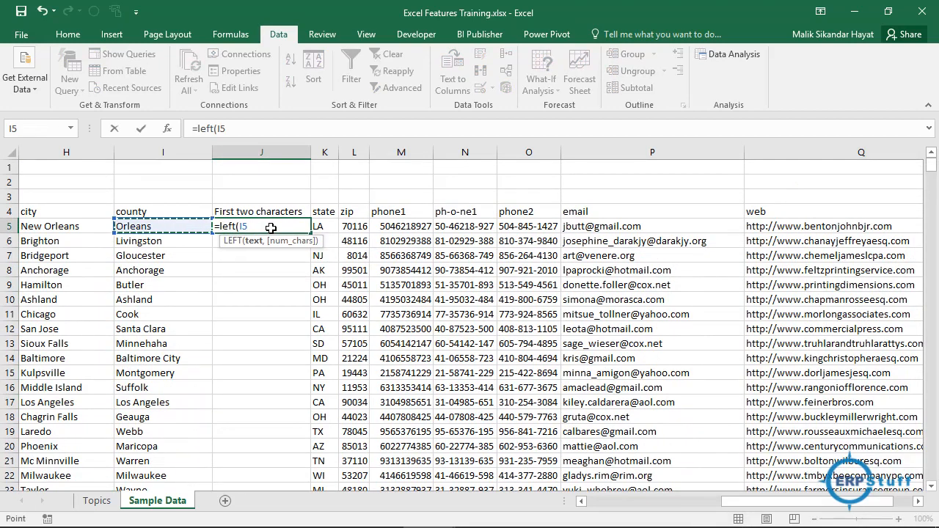
type(",2)")
key("Return")
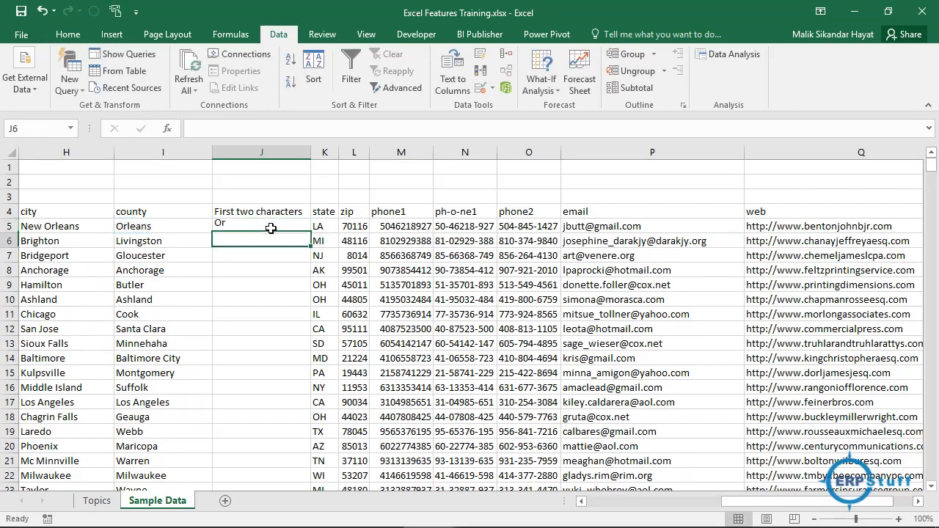
Fill the LEFT formula from J5 down the First two characters column for all data rows
left_click(257, 225)
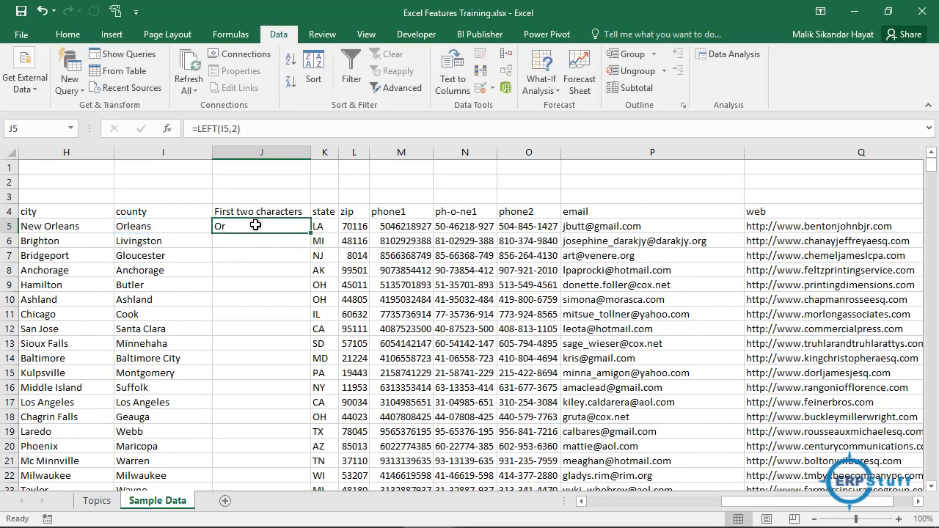
double_click(312, 233)
left_click(282, 226)
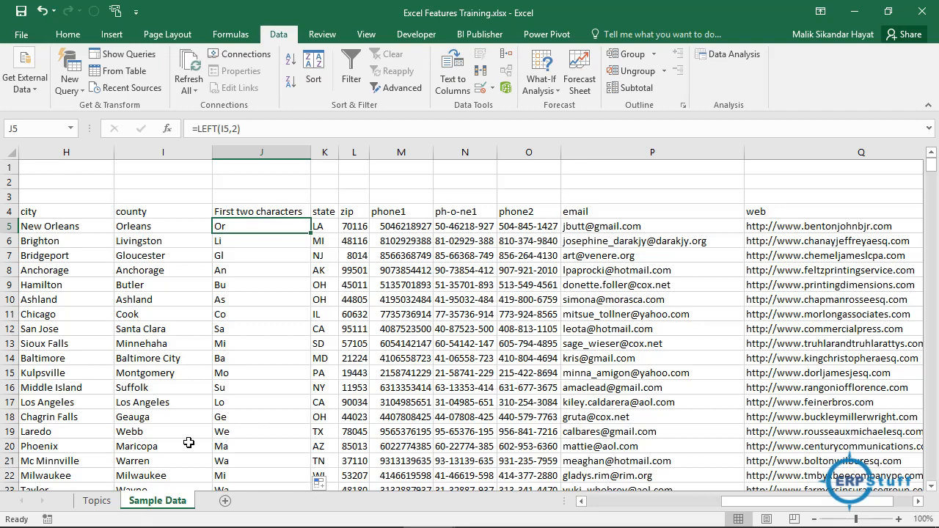
On the Topics sheet, enter Mon in G3 and Tue in G4 and fill the weekday series down to G15
left_click(98, 501)
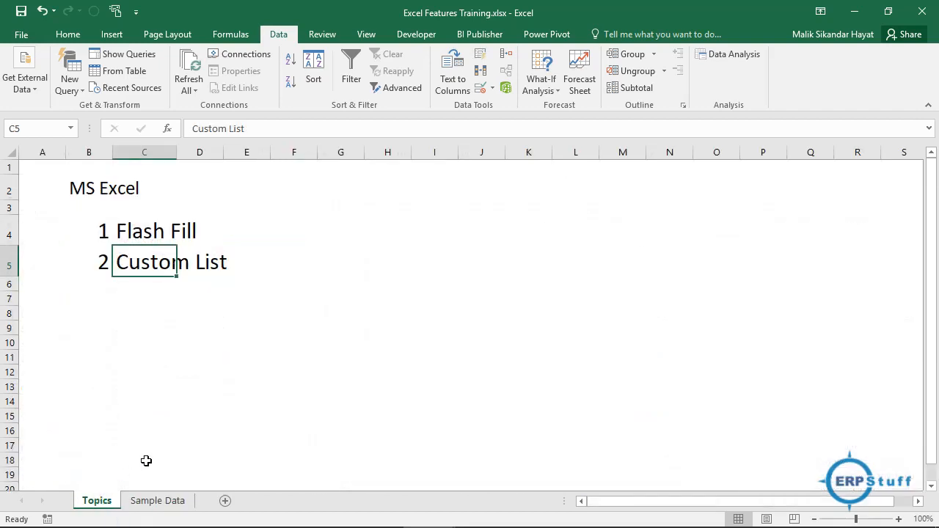
left_click(355, 205)
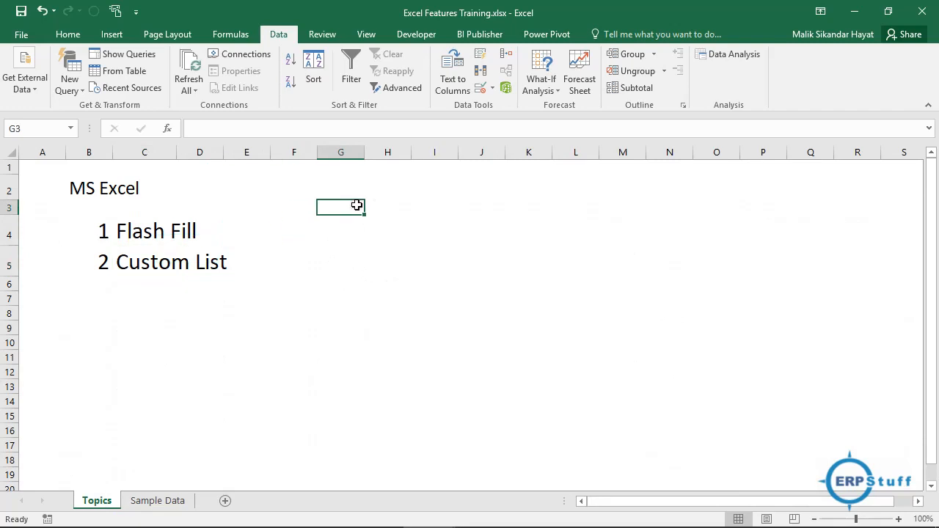
type("Mon")
key("Tab")
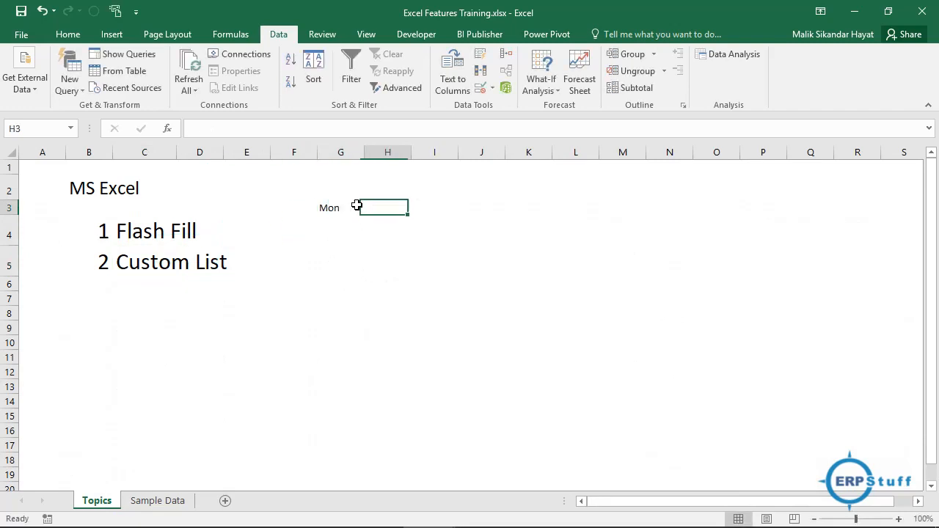
key("Return")
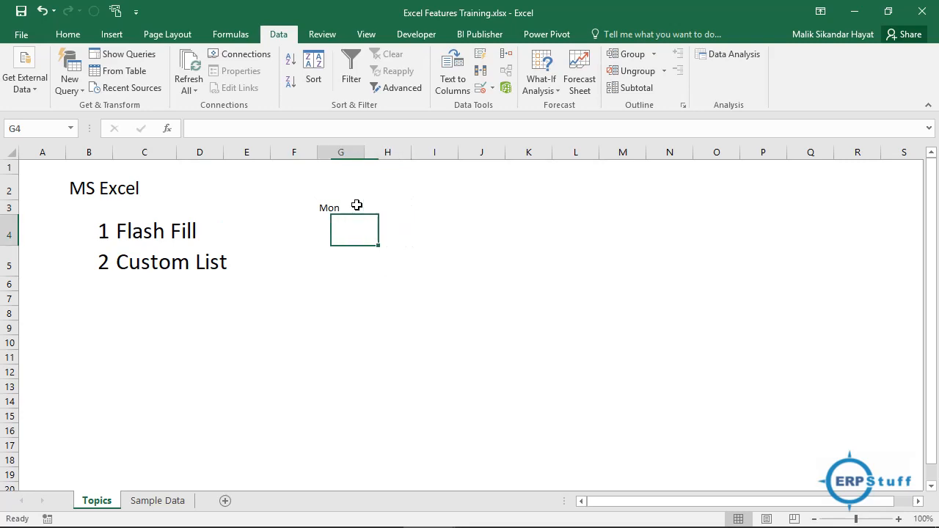
type("Tue")
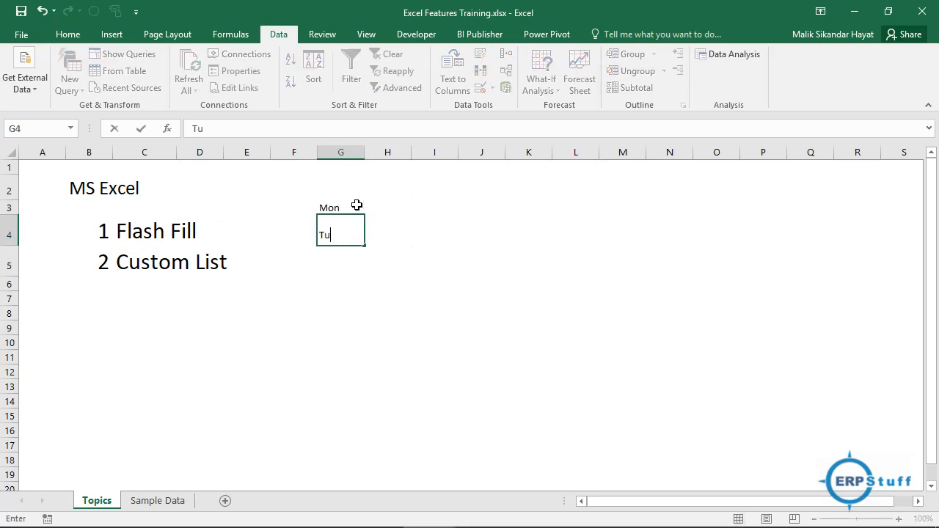
key("Return")
left_click(356, 206)
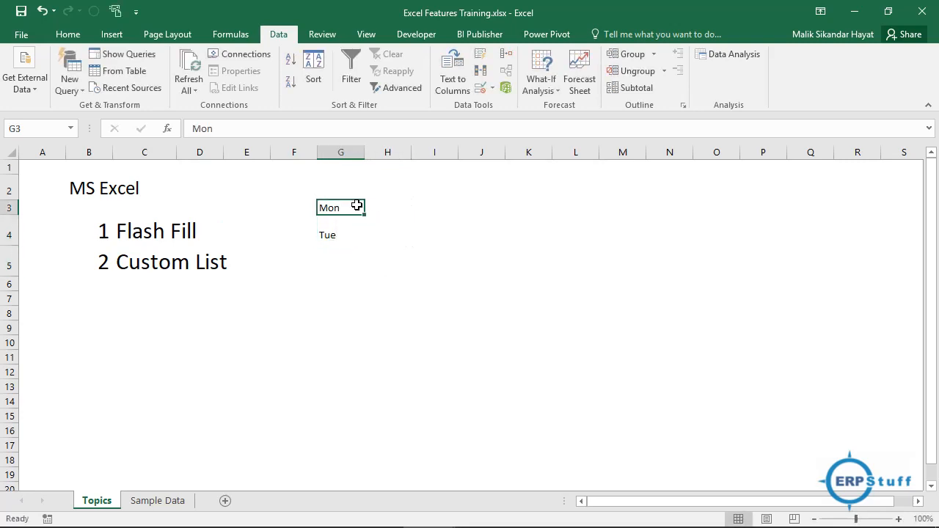
key("shift+Down")
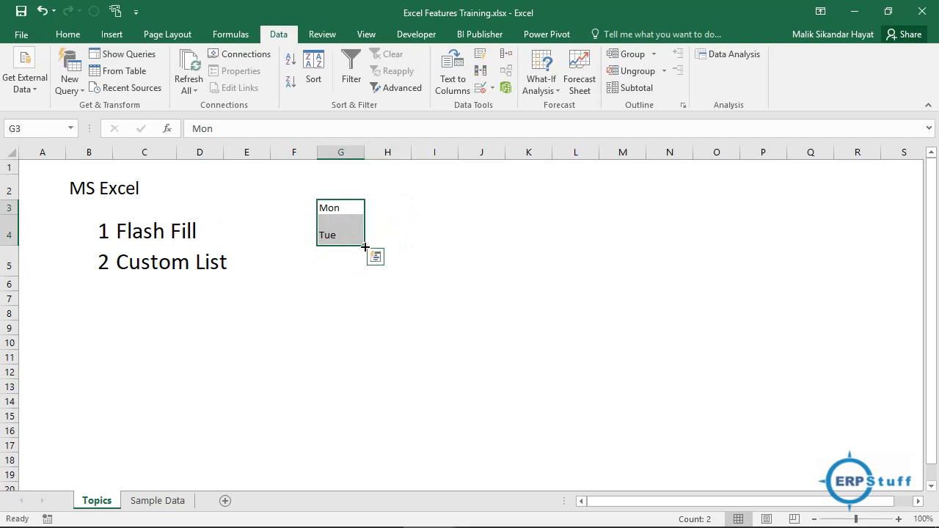
left_click_drag(366, 247, 366, 424)
Enter 1 in H3 and 2 in H4 and fill the number series down to H16
left_click(398, 208)
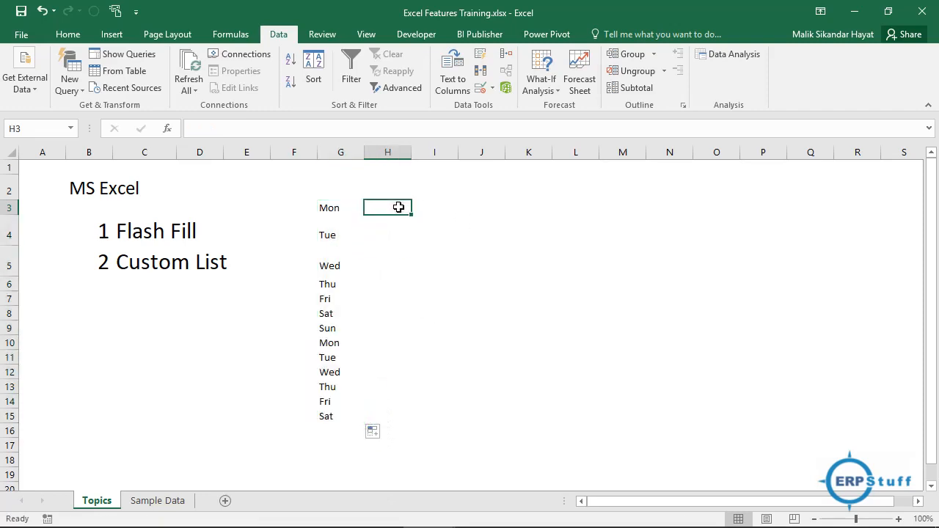
type("1")
key("Return")
type("2")
left_click(399, 208)
left_click_drag(399, 208, 400, 434)
Enter 2 in I3 and 4 in I4 and extend the even-number series down to I16
left_click(434, 206)
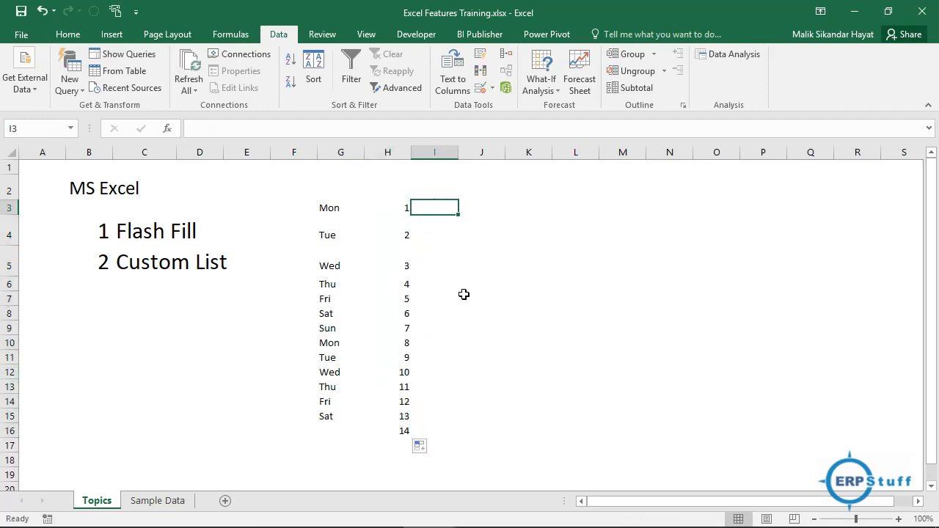
type("2")
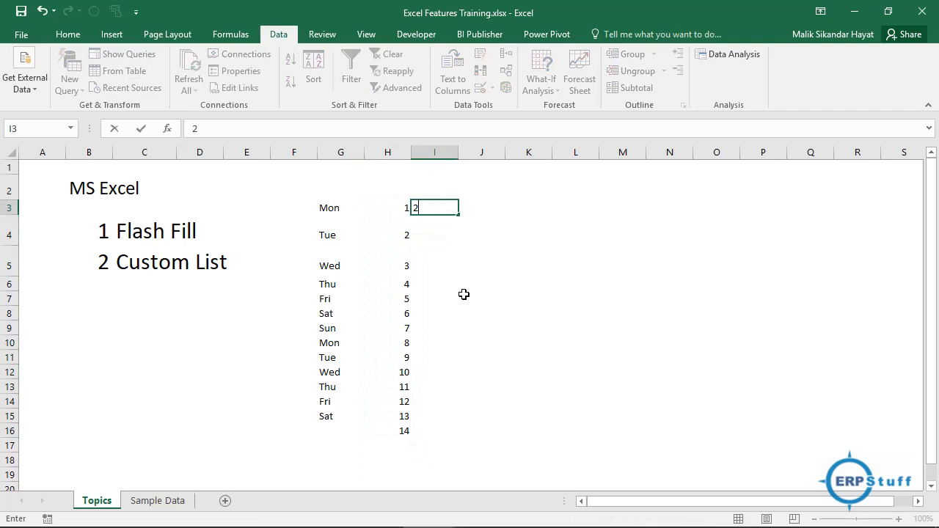
key("Return")
type("4")
key("Up")
key("shift+Down")
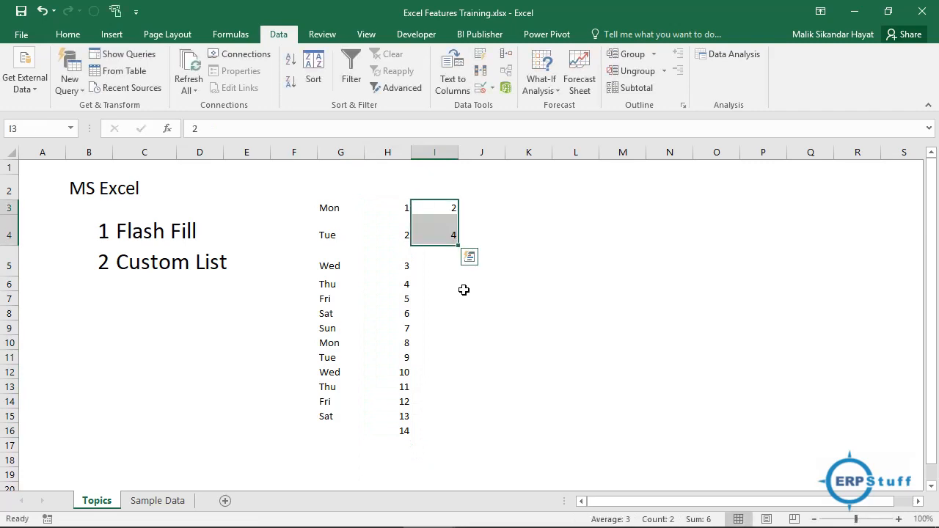
left_click_drag(459, 247, 459, 439)
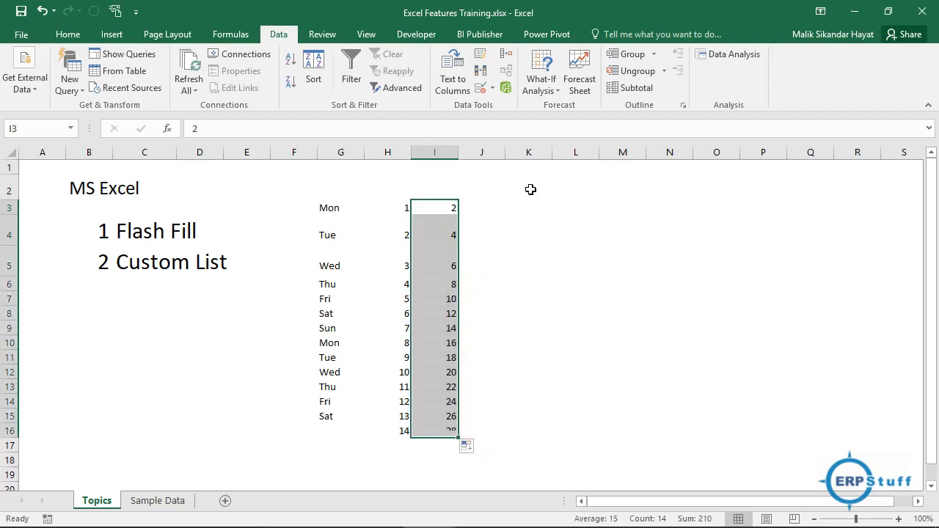
Enter 1 in J3 and 3 in J4 and extend the odd-number series down to J16
left_click(476, 209)
type("1")
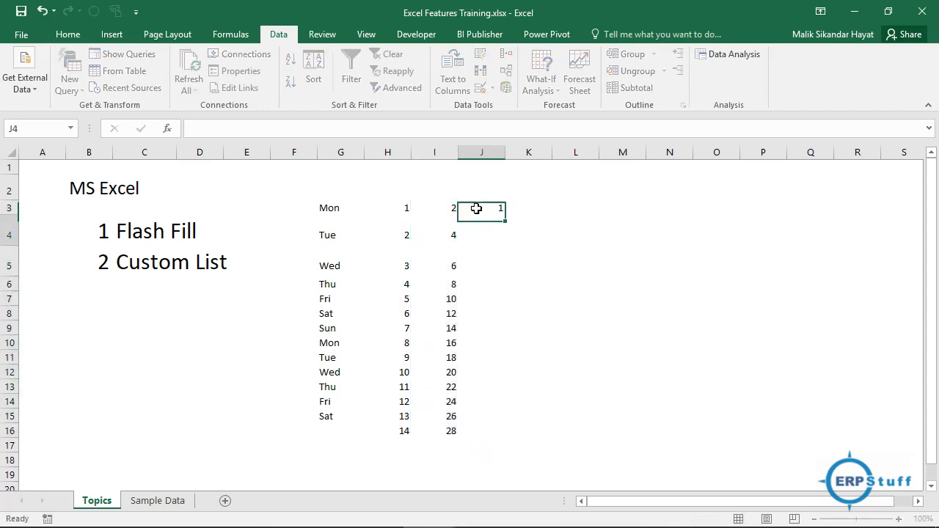
key("Return")
type("3")
left_click(477, 208)
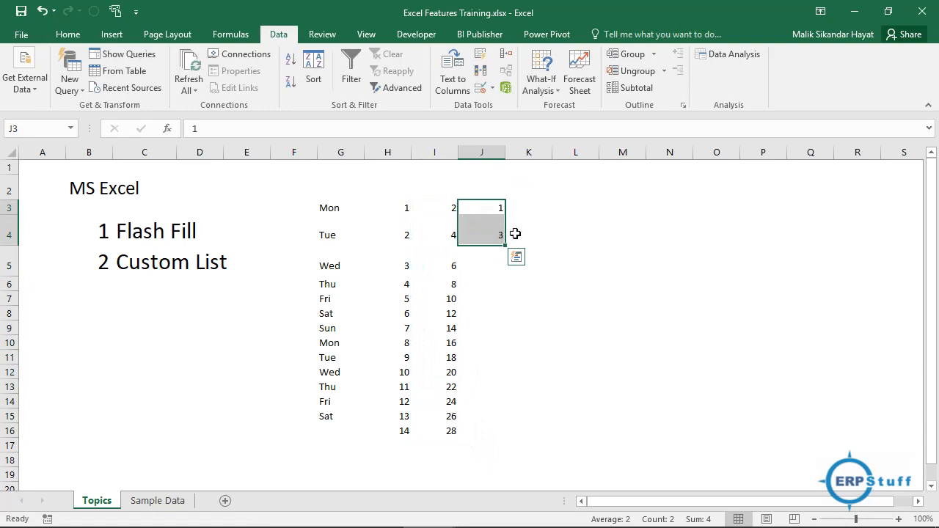
left_click_drag(505, 246, 507, 437)
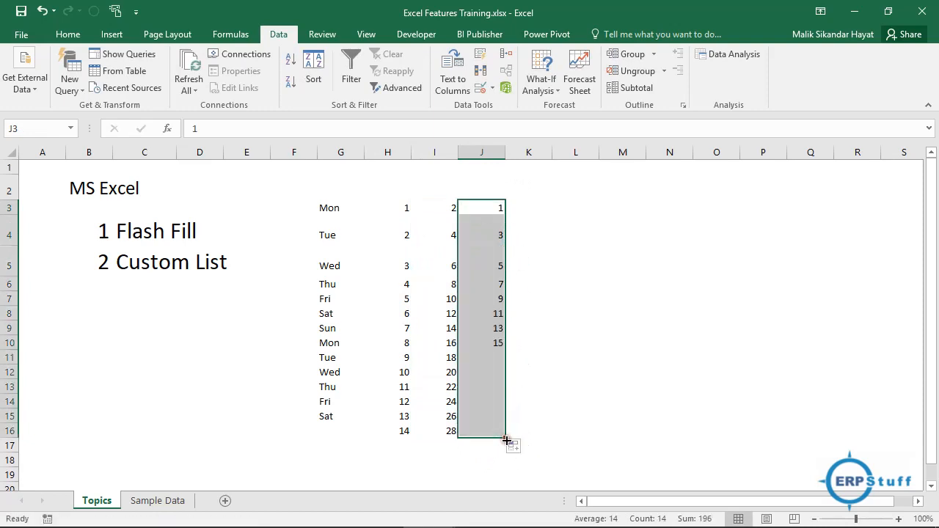
Enter January in K3 and February in K4 and fill the month series down to K16
left_click(524, 208)
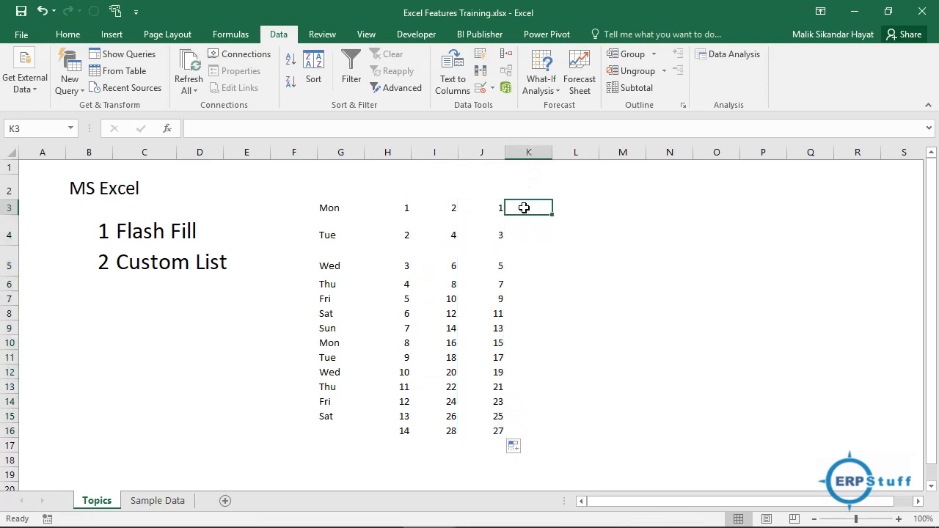
type("Jan")
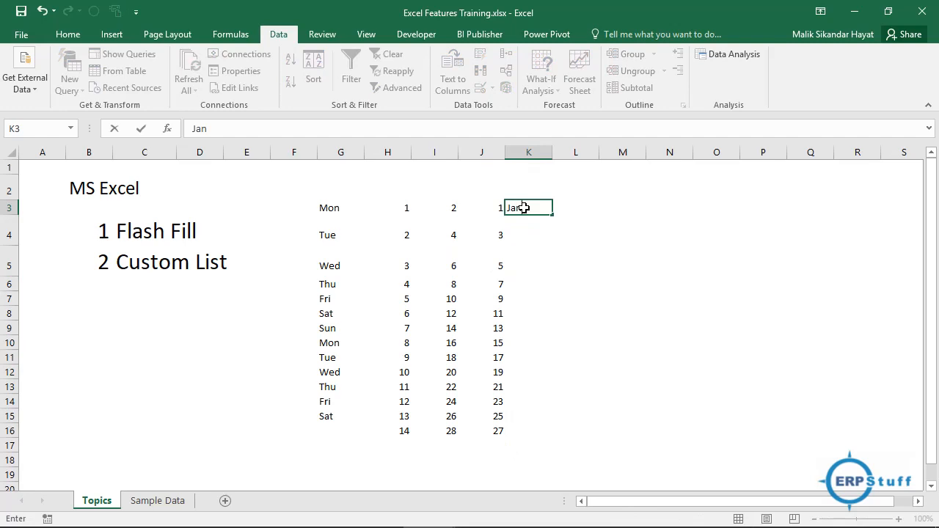
type("uary")
key("Return")
type("Feb")
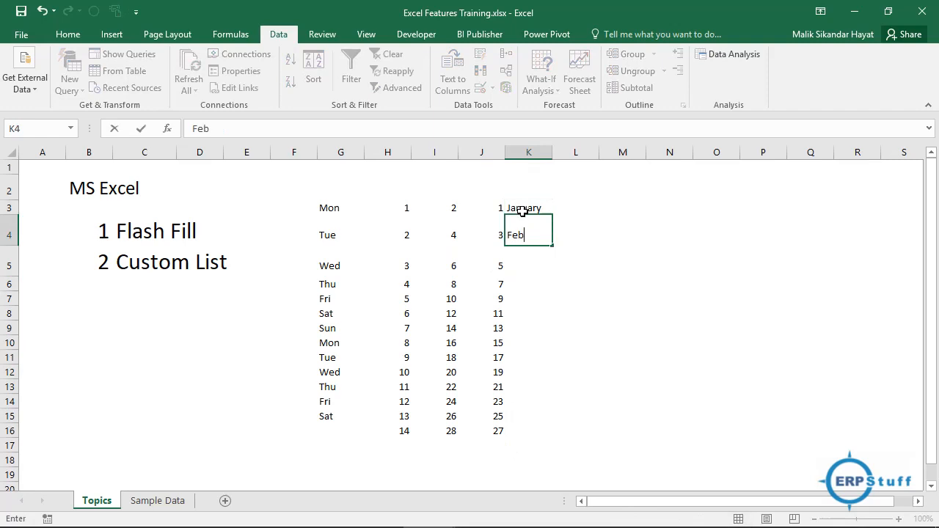
type("ruary")
key("Return")
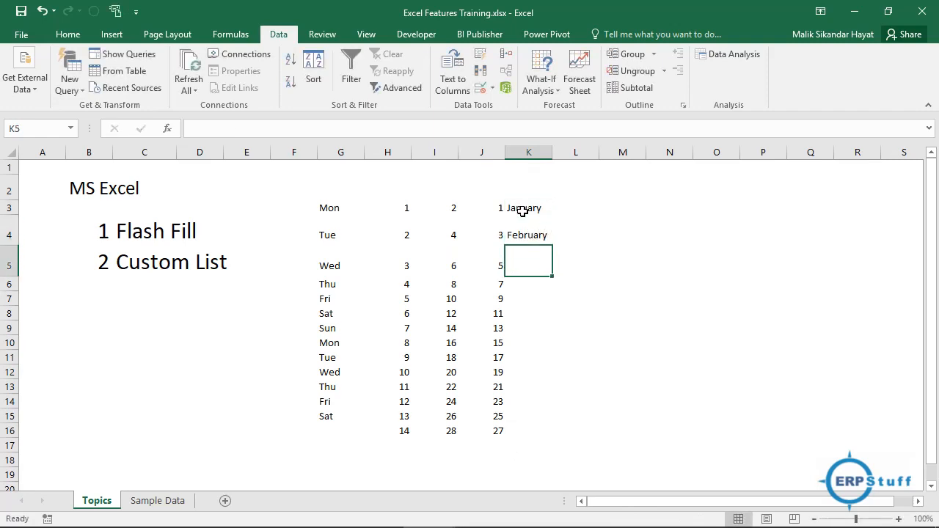
left_click(522, 211)
left_click_drag(523, 211, 553, 439)
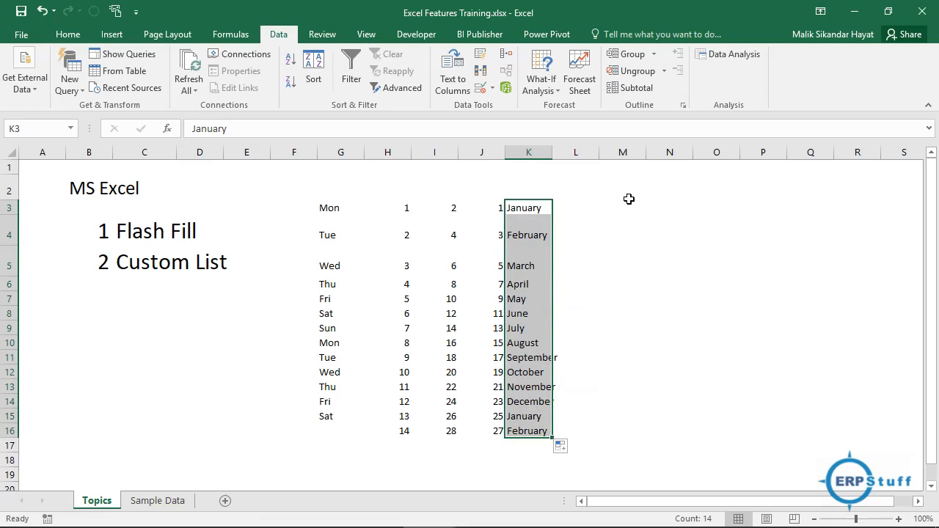
Enter A in L3 and B in L4 and fill the letter series down to L18
left_click(593, 203)
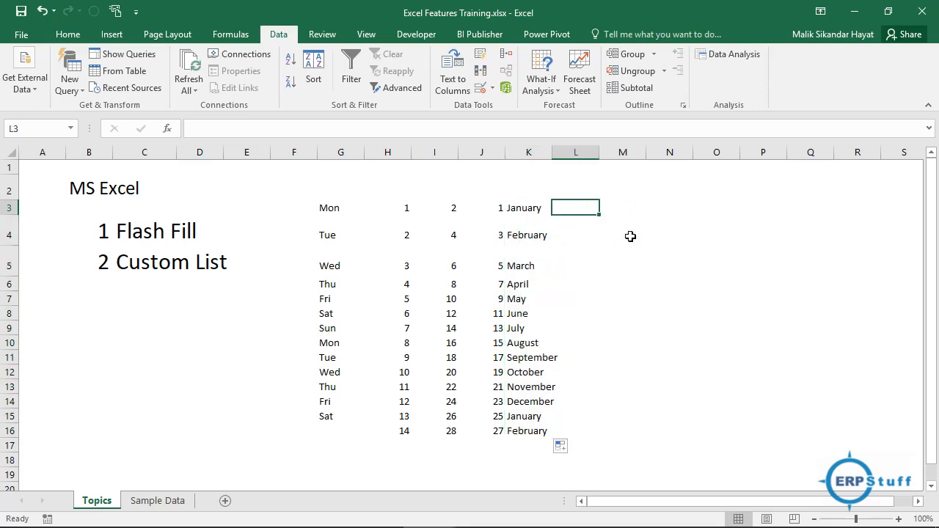
type("A")
key("Return")
type("B")
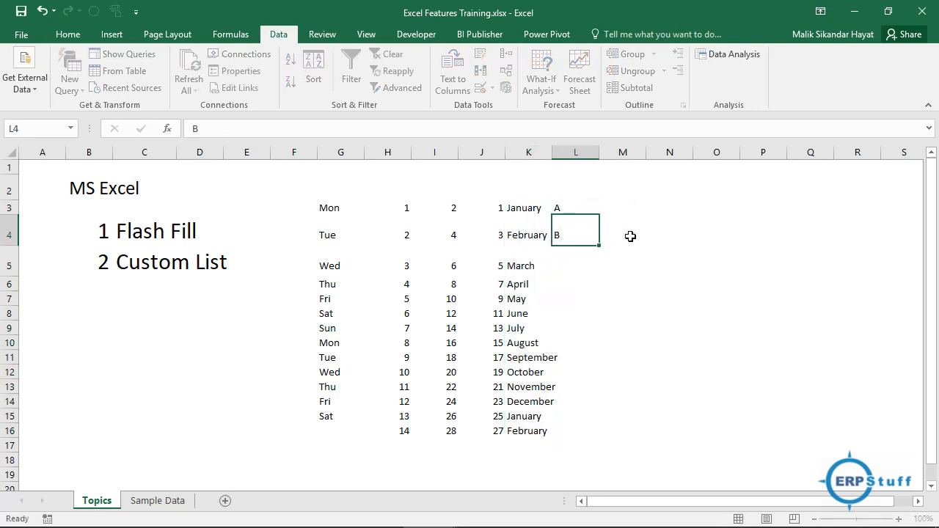
key("Up")
key("shift+Down")
left_click_drag(599, 245, 608, 464)
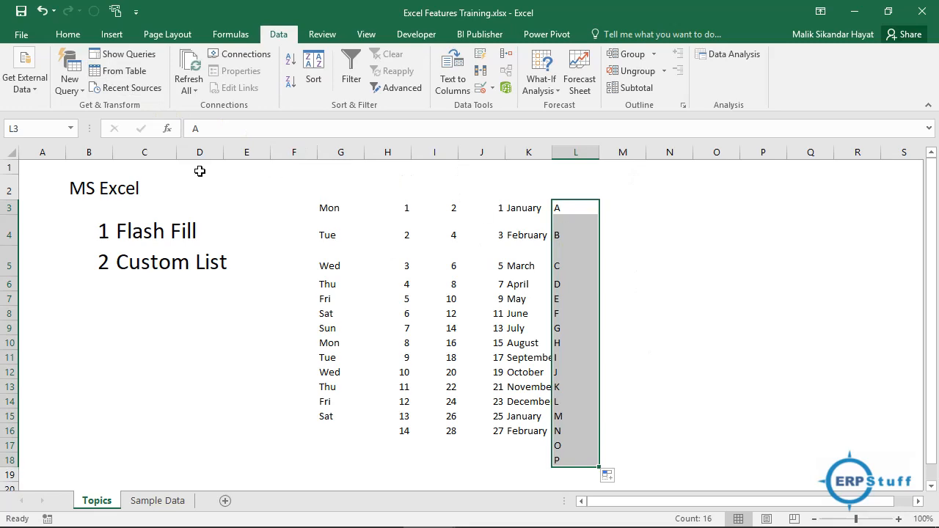
Open the custom lists settings in the advanced options and delete the list of letters starting A, B, C
left_click(22, 34)
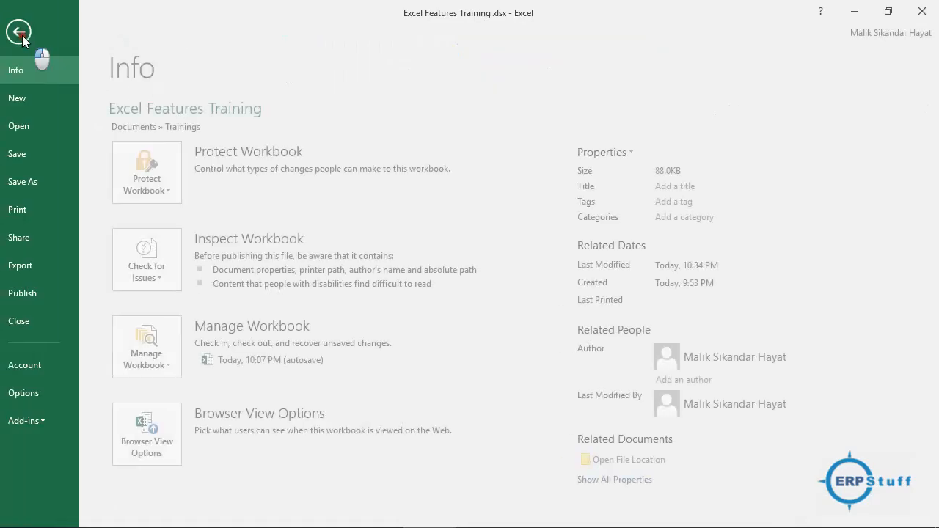
left_click(36, 393)
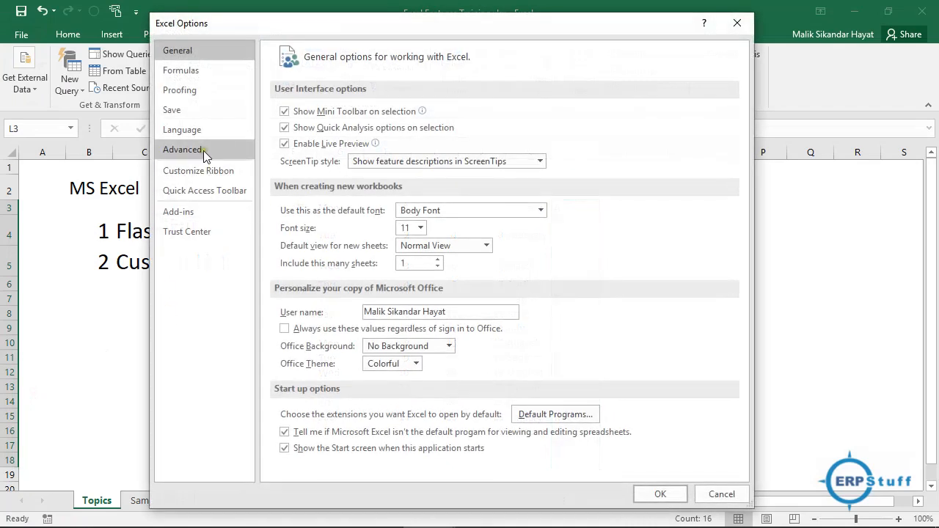
left_click(203, 150)
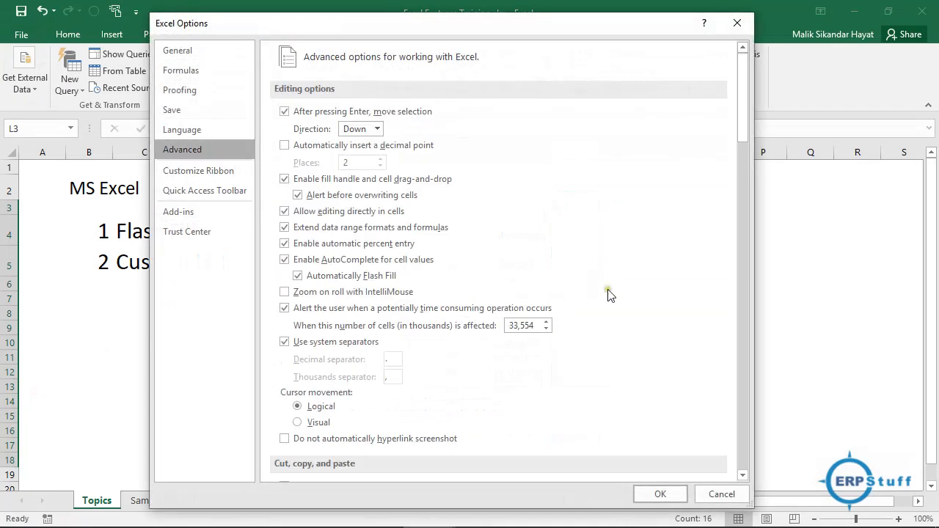
left_click_drag(748, 123, 737, 451)
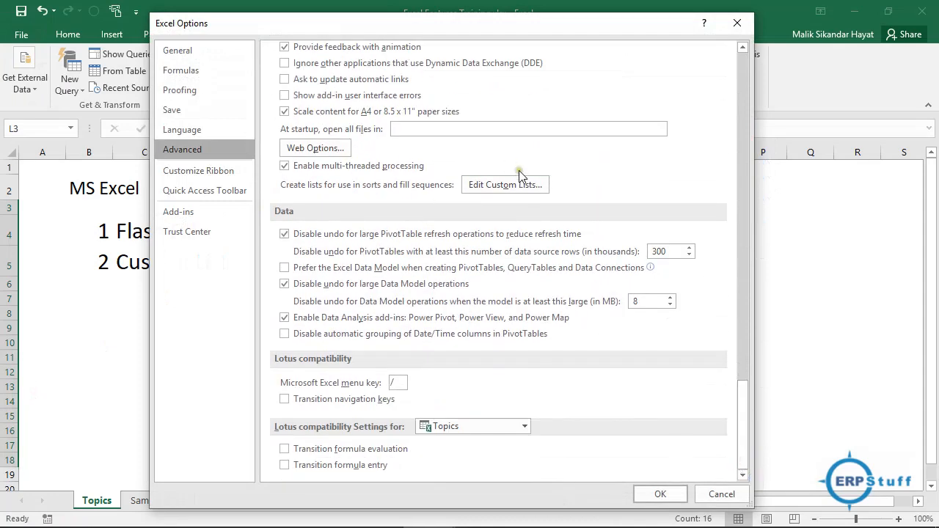
left_click(516, 188)
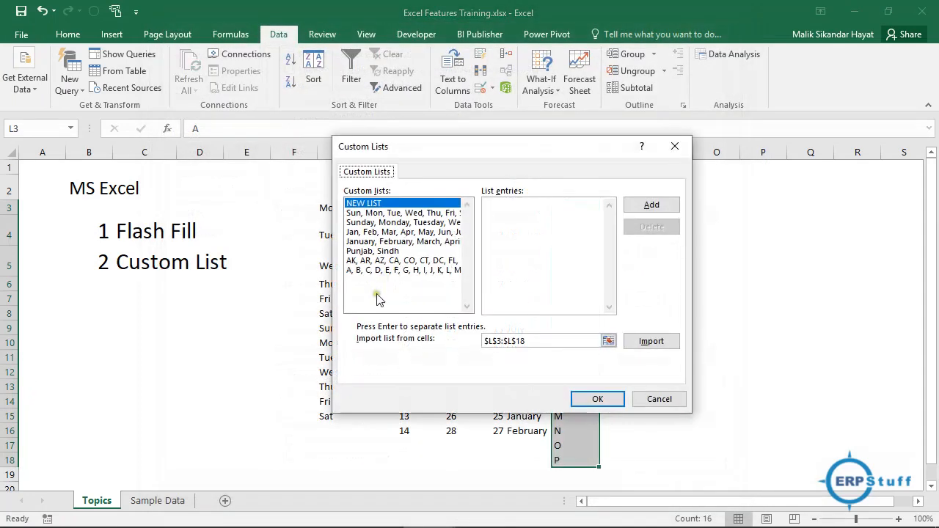
left_click(379, 272)
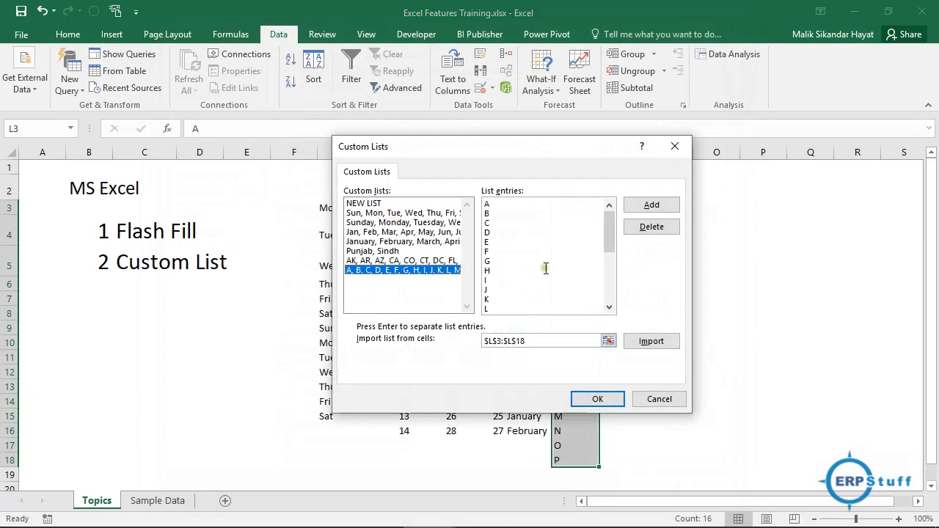
left_click(654, 234)
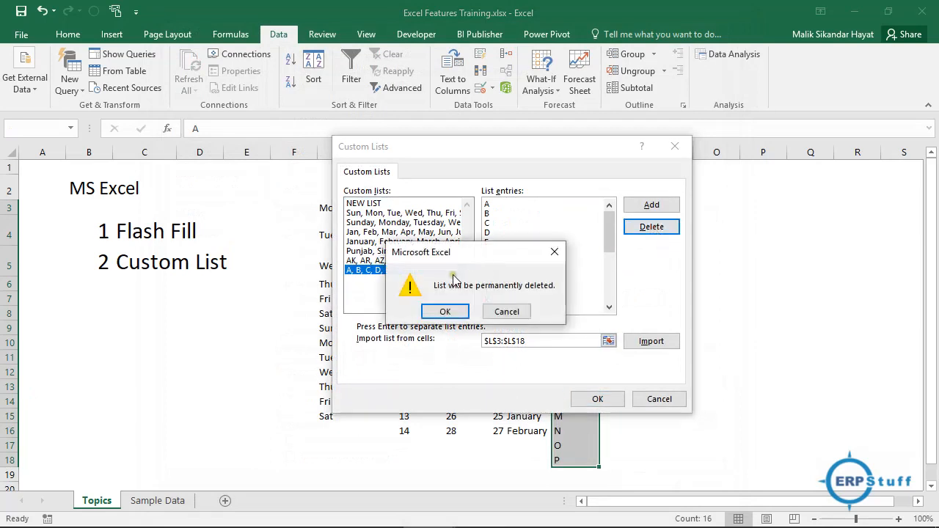
left_click(445, 312)
Delete the AK, AR, AZ state-code list and the Punjab, Sindh list, and apply the changed options
left_click(411, 261)
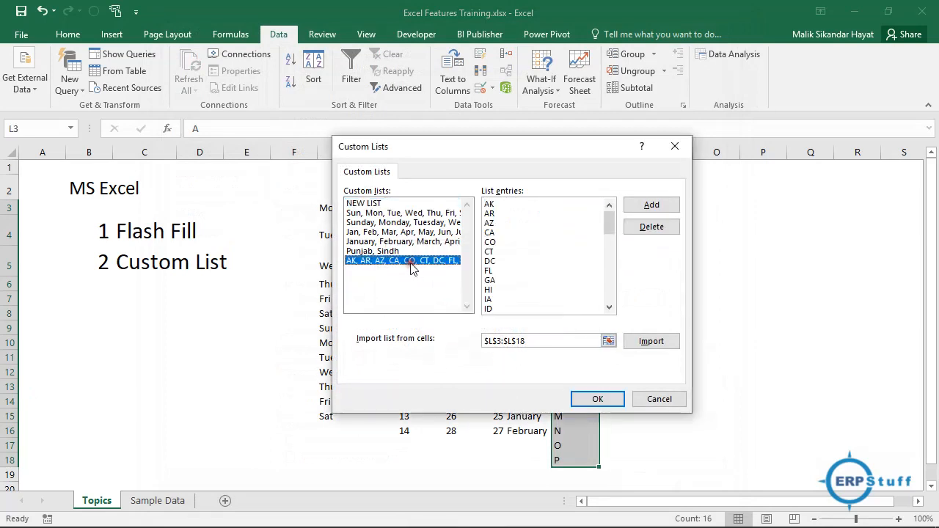
left_click(670, 233)
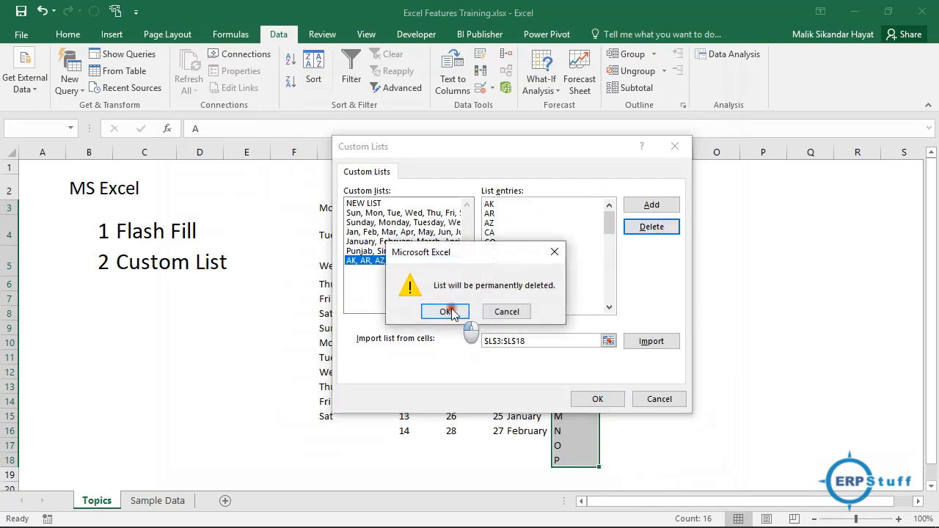
left_click(468, 310)
left_click(378, 252)
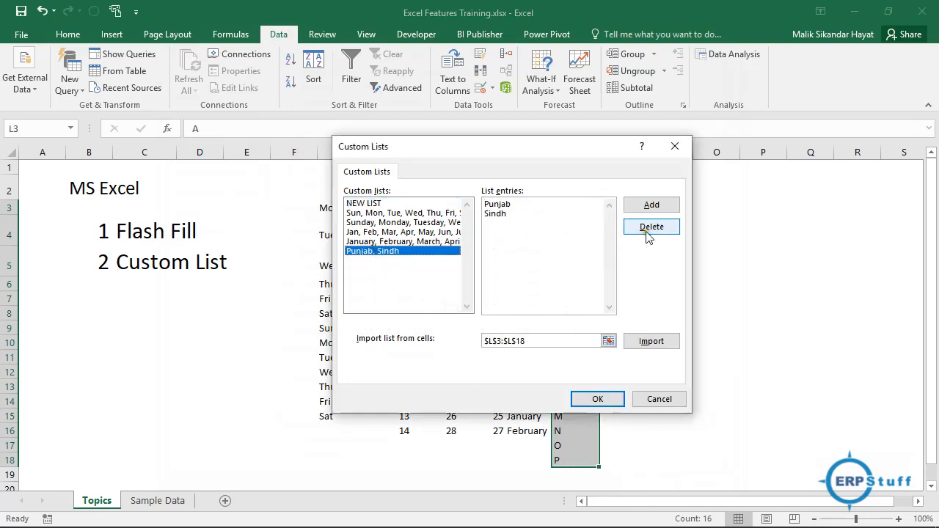
left_click(649, 231)
left_click(446, 311)
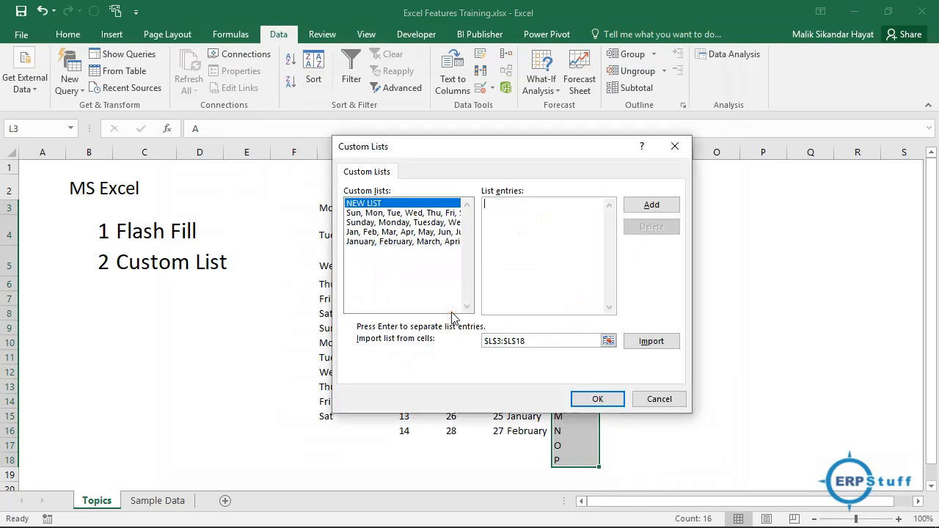
left_click(599, 400)
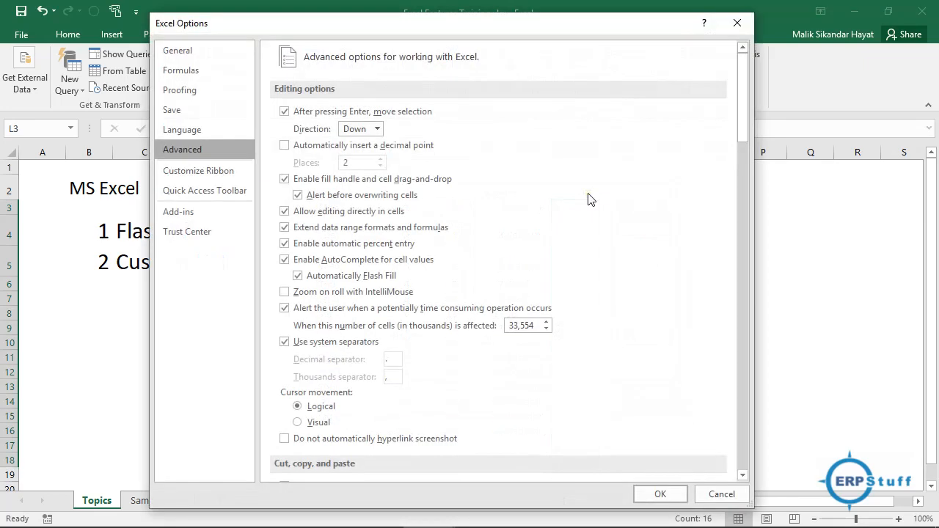
left_click(659, 493)
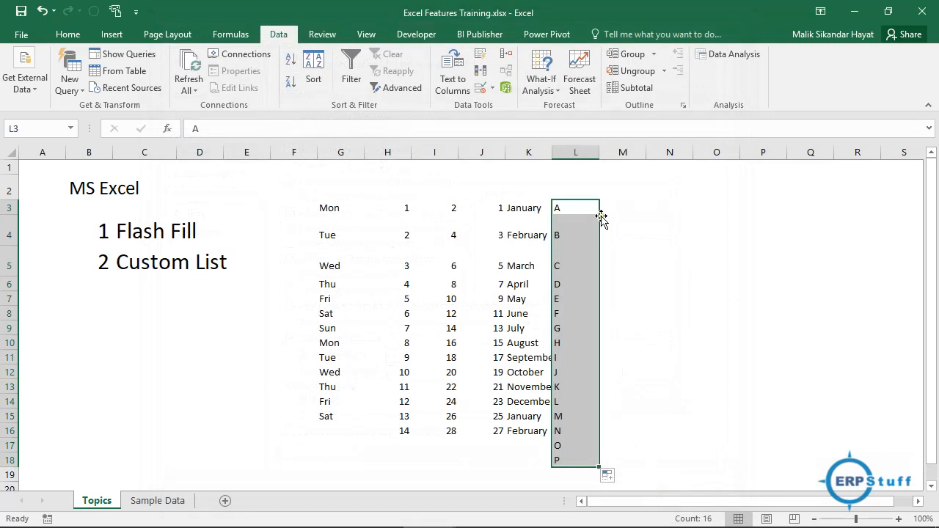
Clear the contents of column L on the Topics sheet and select cell L3
left_click(584, 150)
key("Delete")
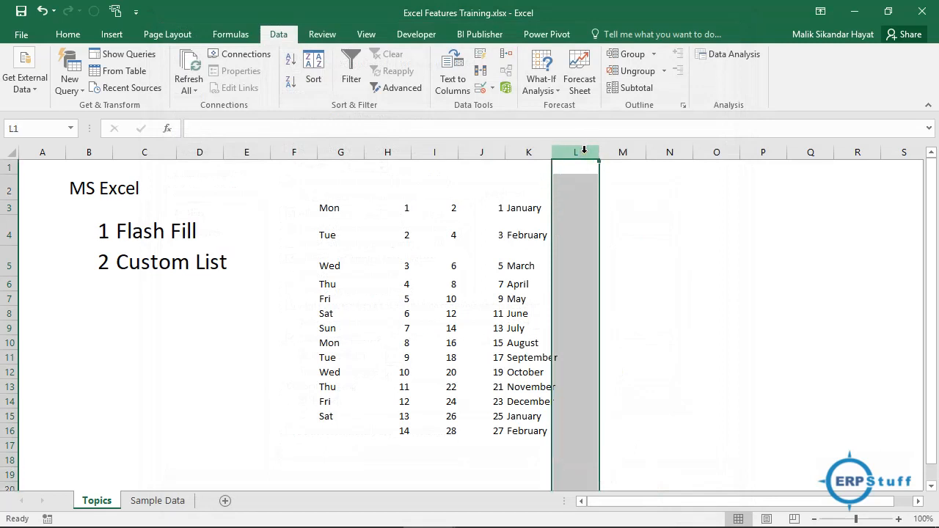
key("Down")
key("Down")
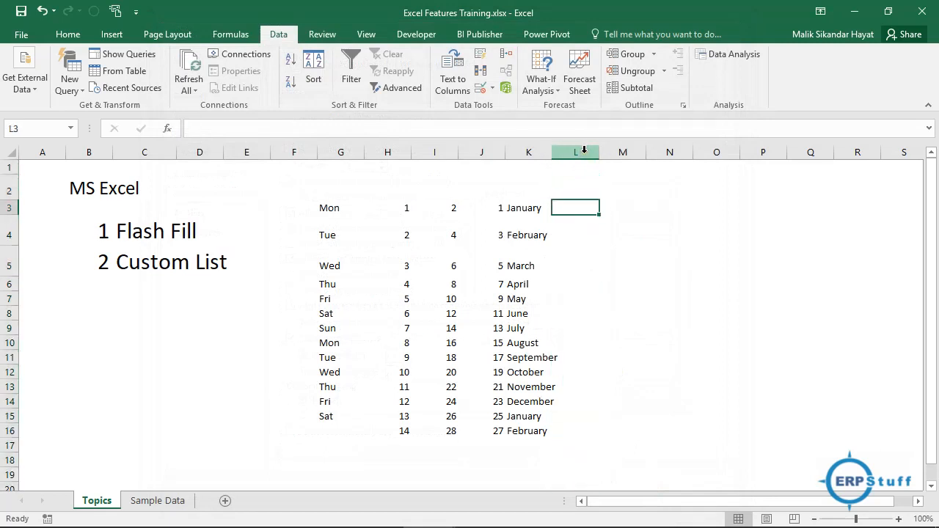
Try filling a letter series down to L15 from A in L3 and B in L4, and clear the filled cells
type("A")
key("Return")
type("B")
key("Up")
key("shift+Down")
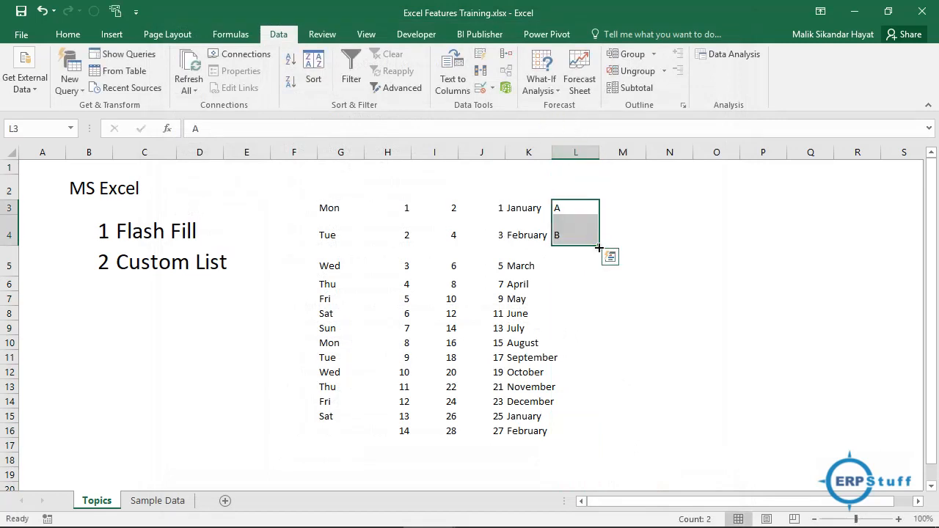
left_click_drag(599, 248, 596, 428)
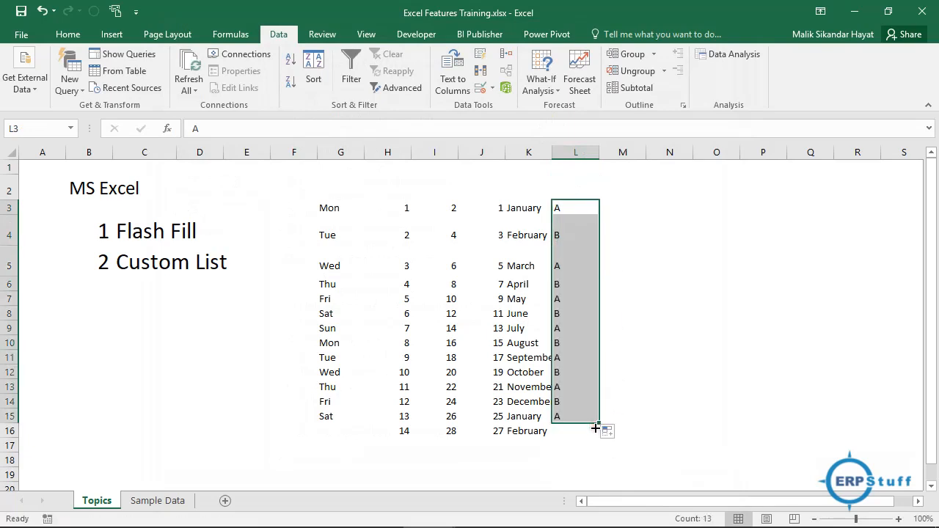
key("Delete")
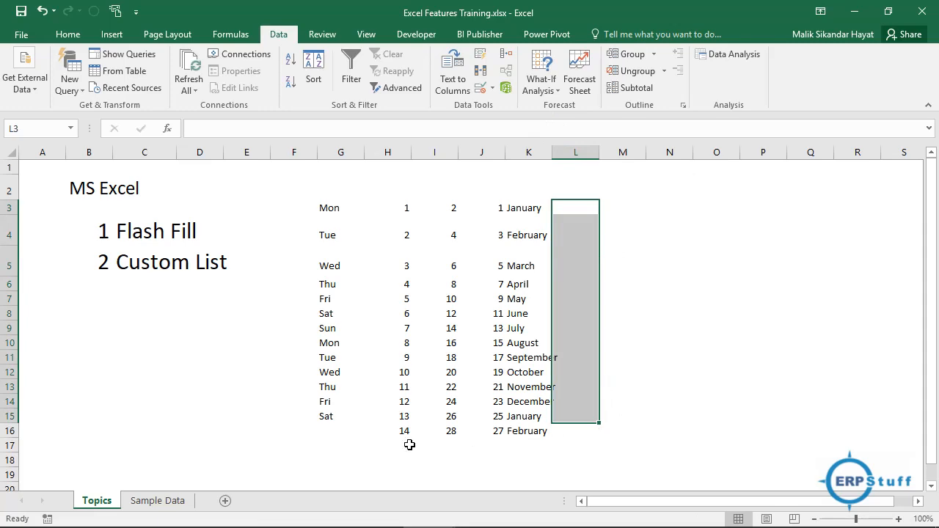
Copy the state codes from K5 down to K504 on Sample Data and paste them into A1 of a new sheet
left_click(156, 501)
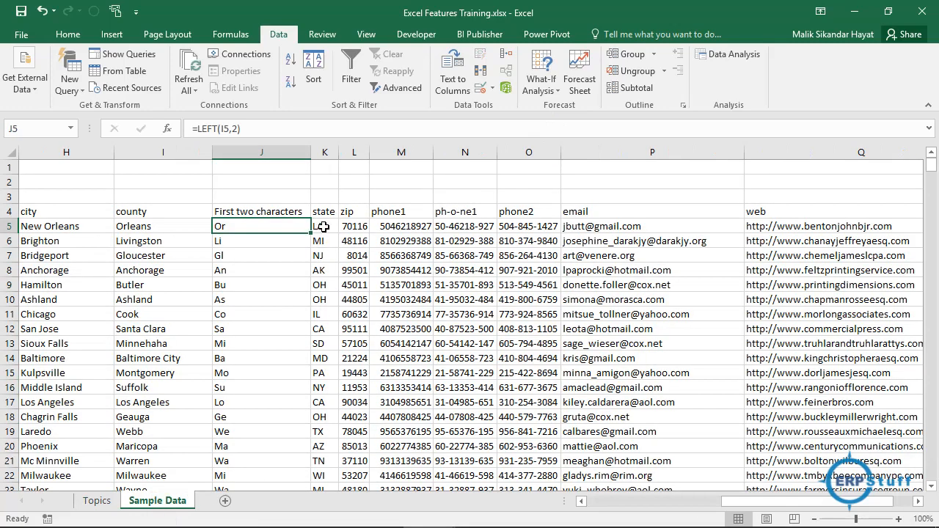
left_click(323, 227)
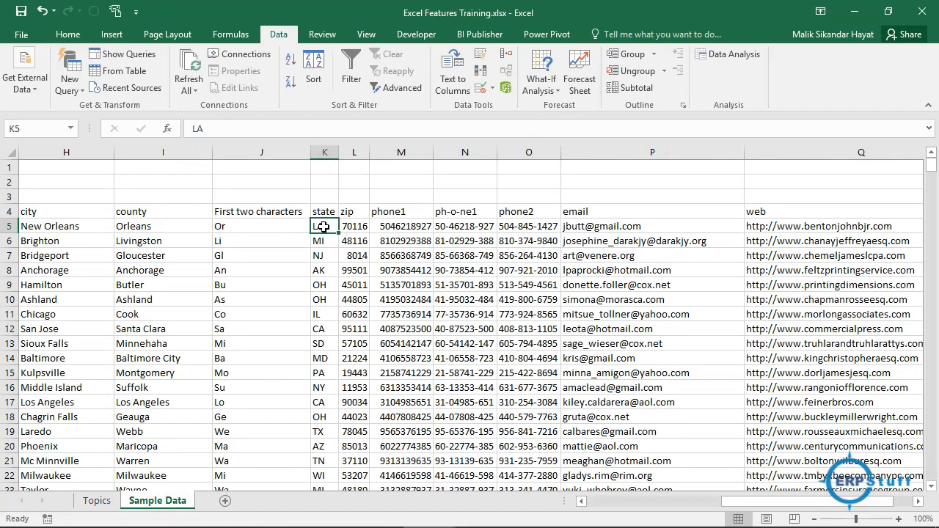
key("Left")
key("Left")
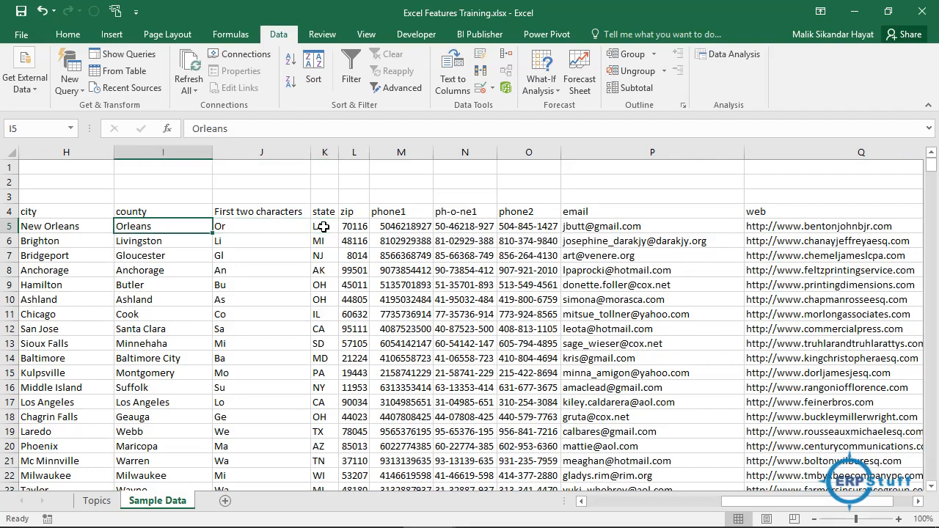
key("Left")
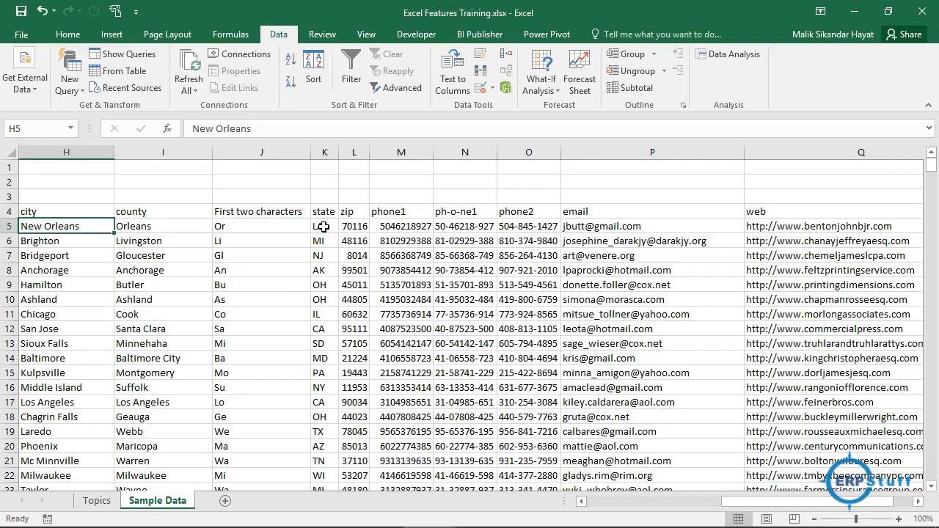
key("Right")
key("Right")
key("Right")
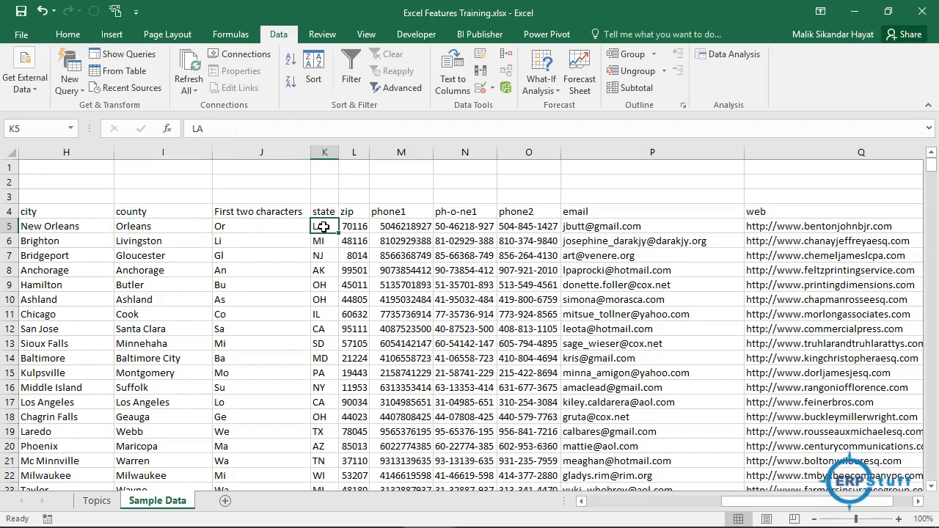
key("ctrl+shift+Down")
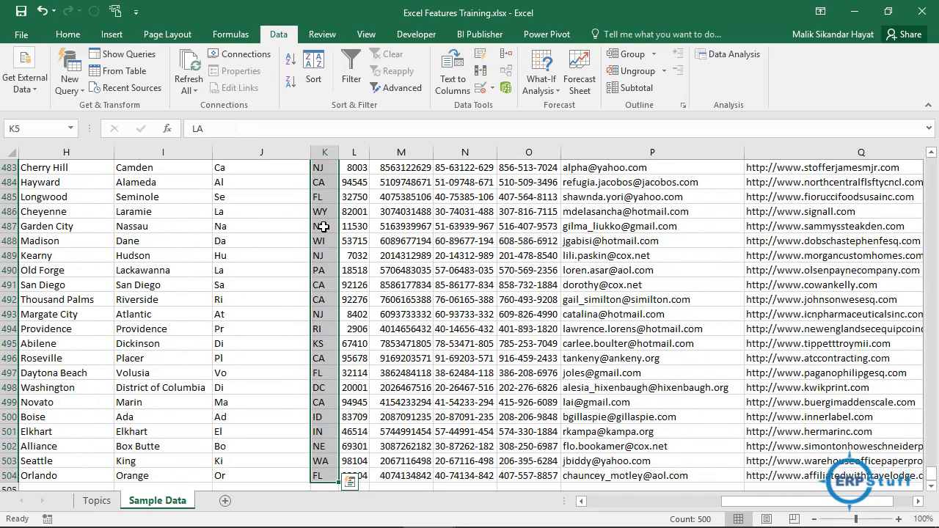
key("ctrl+c")
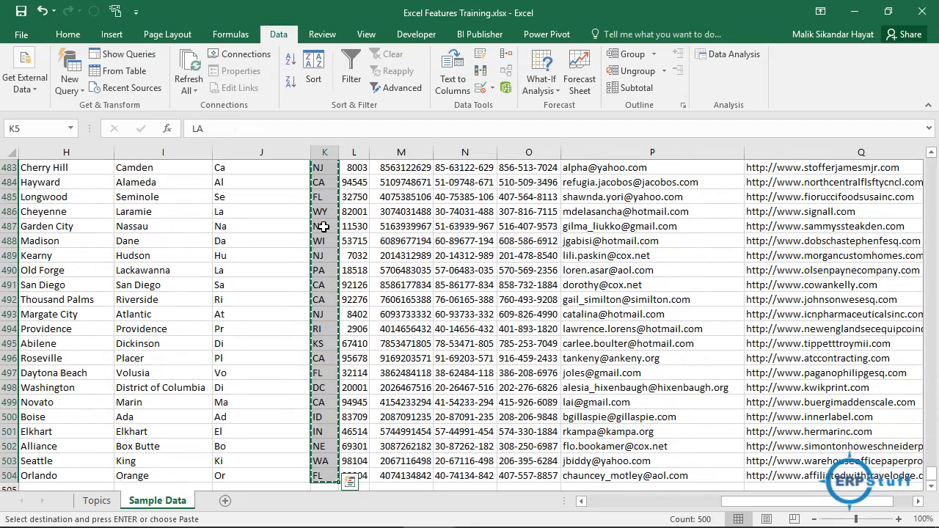
left_click(225, 501)
key("ctrl+v")
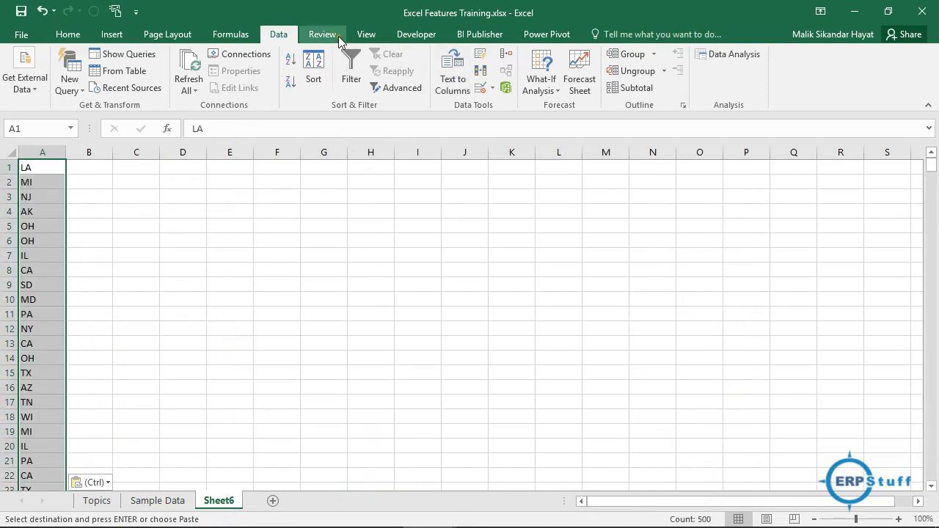
Remove the duplicate state codes from column A and sort the remaining codes from A to Z
left_click(481, 72)
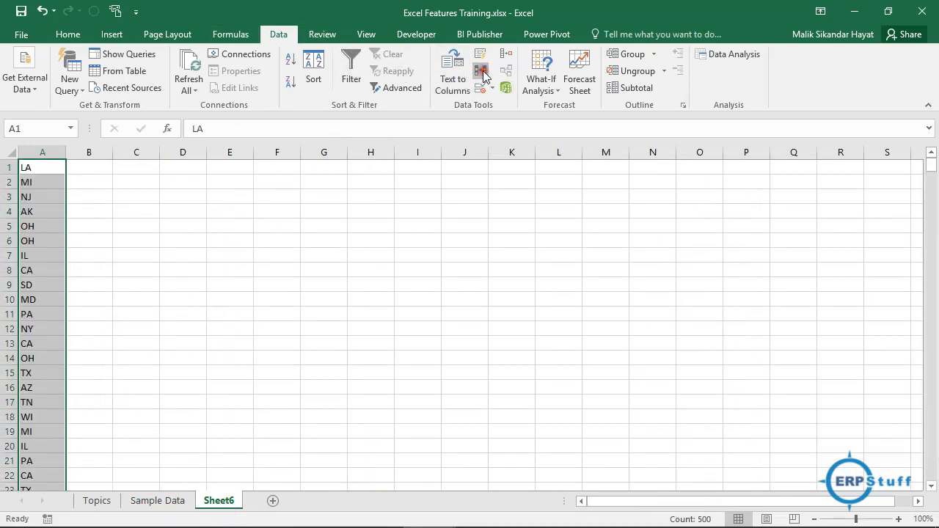
left_click(572, 371)
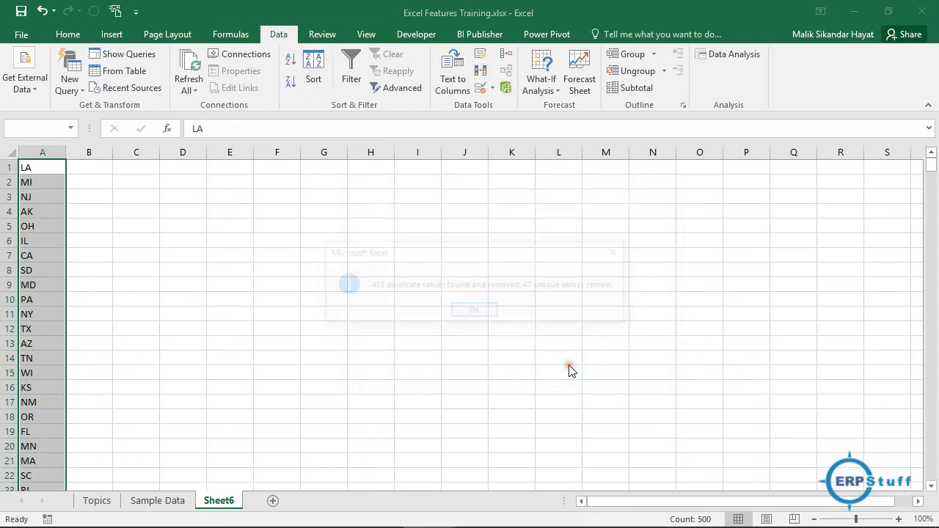
left_click(489, 316)
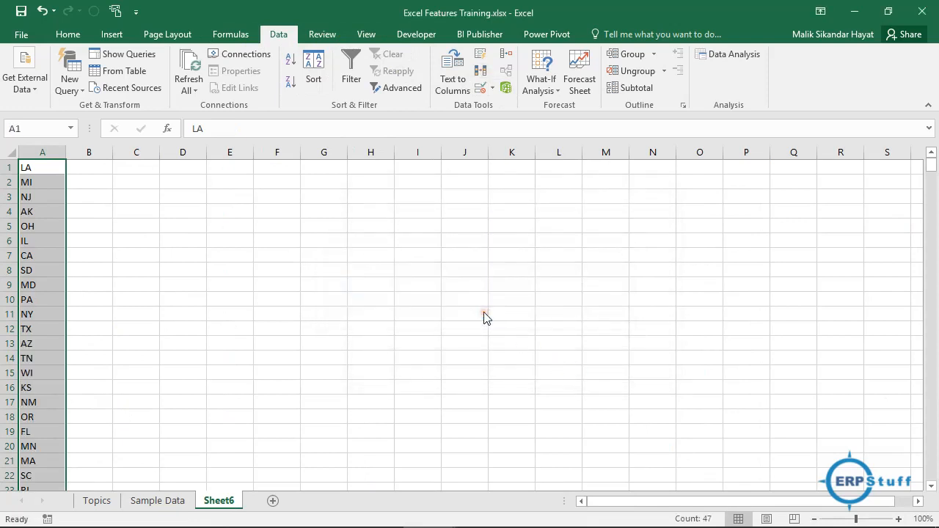
left_click(287, 67)
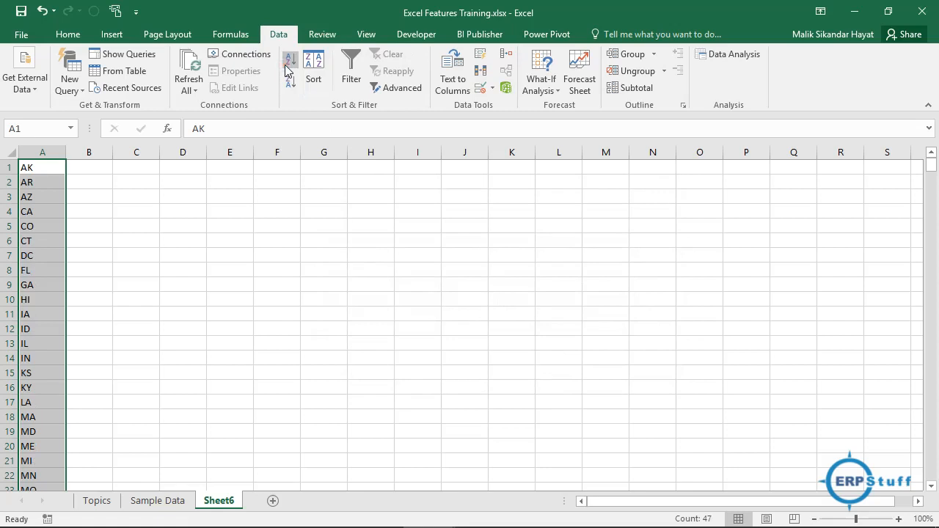
left_click(41, 170)
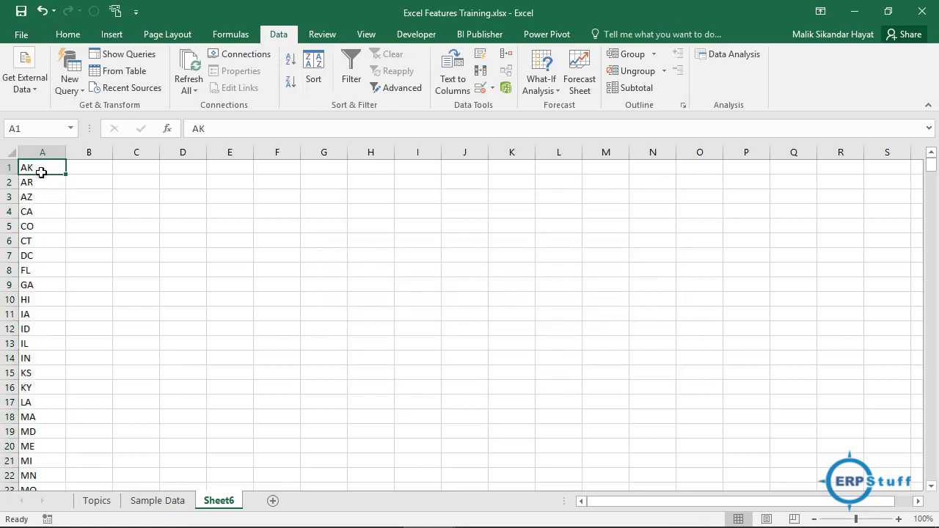
Open the custom lists editor from the advanced Excel options
left_click(157, 172)
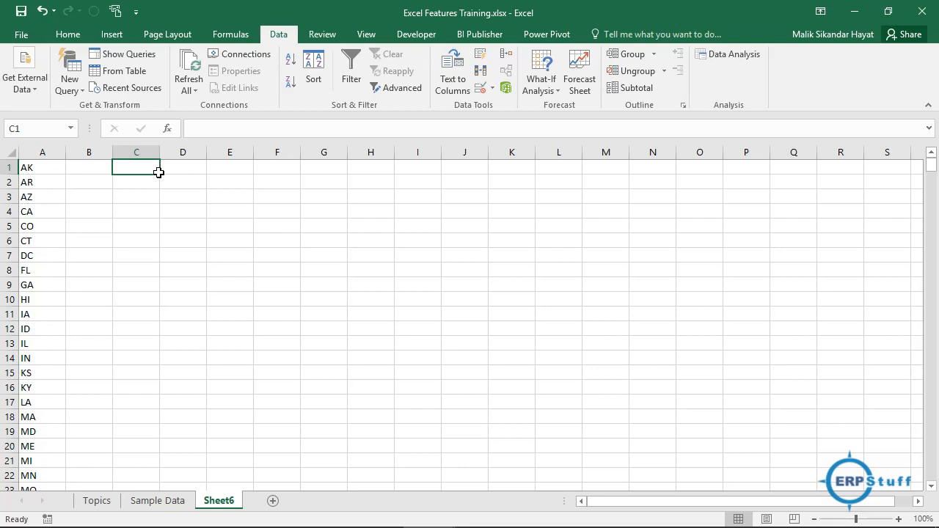
left_click(30, 35)
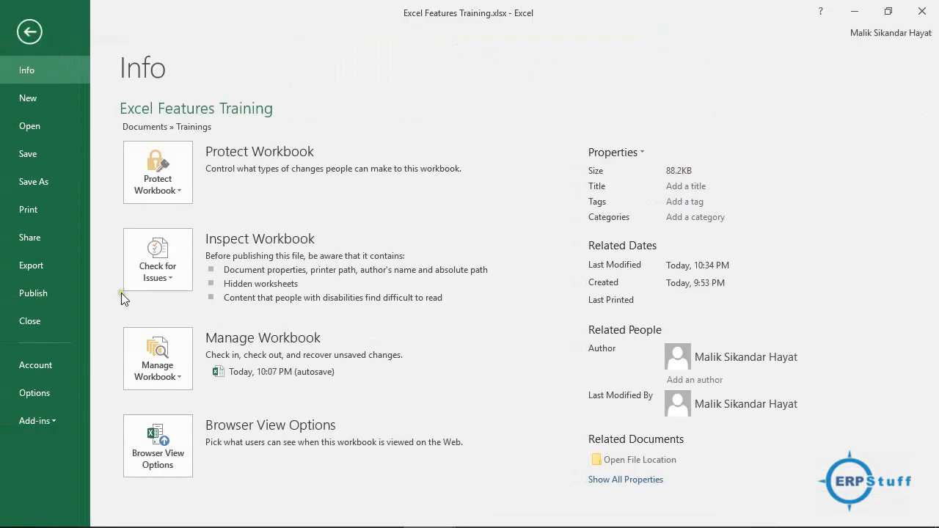
left_click(42, 391)
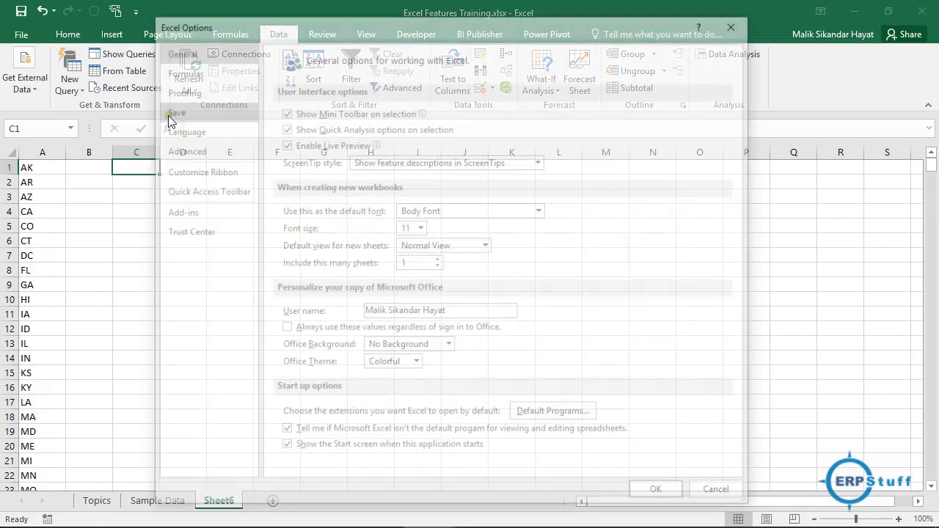
left_click(203, 150)
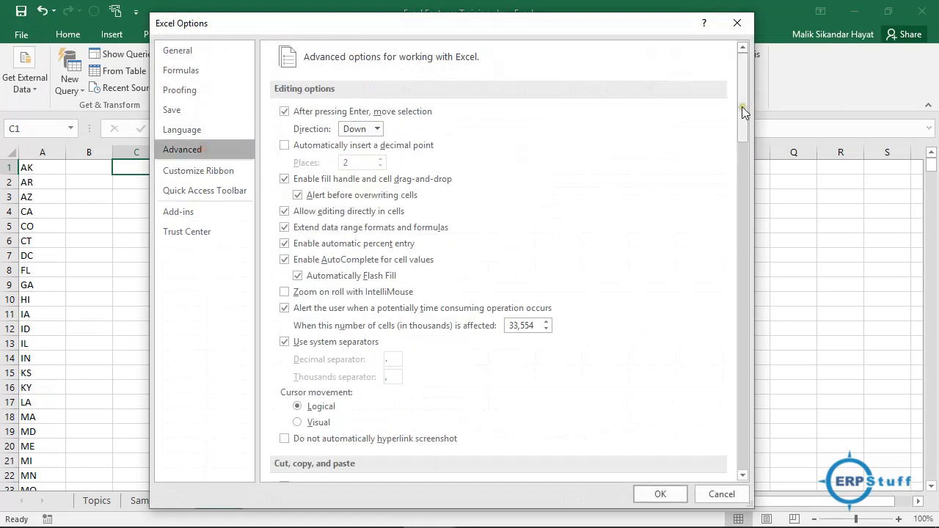
left_click_drag(742, 107, 747, 463)
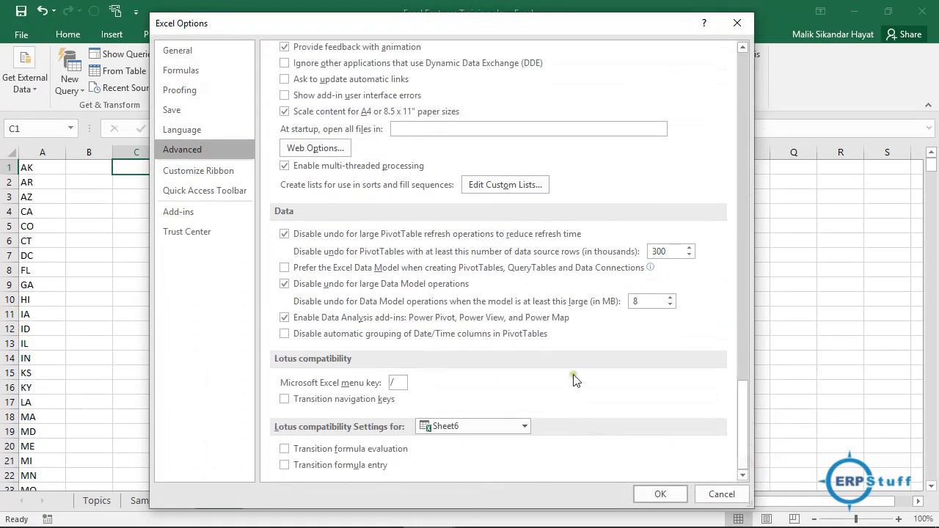
left_click(507, 185)
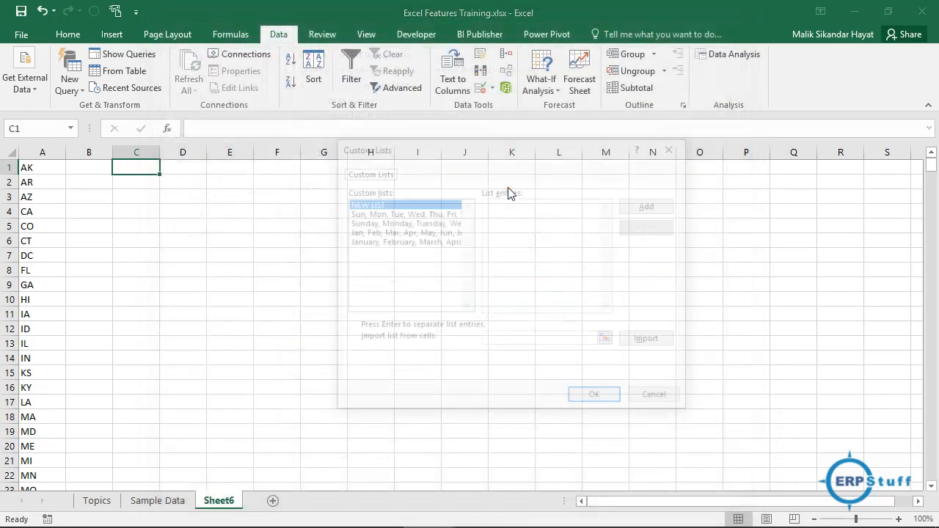
Import the state codes in A1:A47 as a new custom list and accept the options
left_click(608, 342)
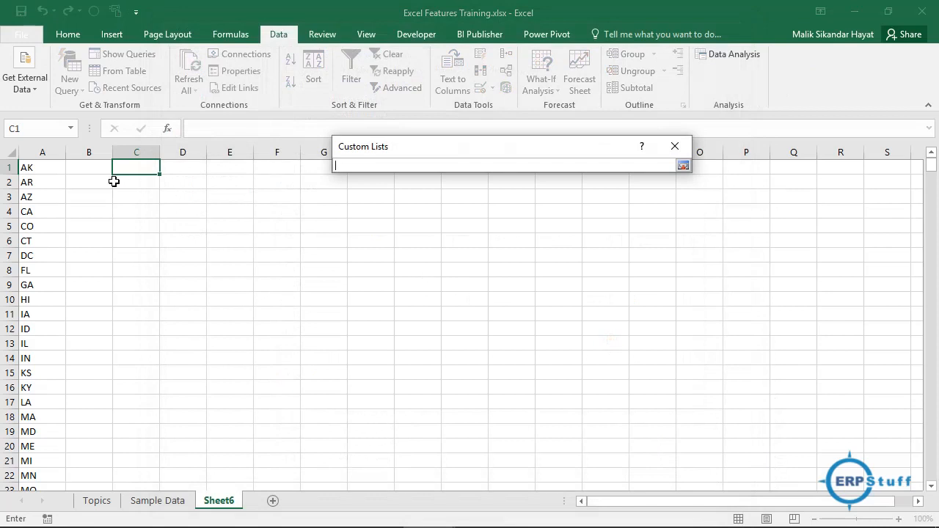
left_click(51, 167)
key("ctrl+shift+Down")
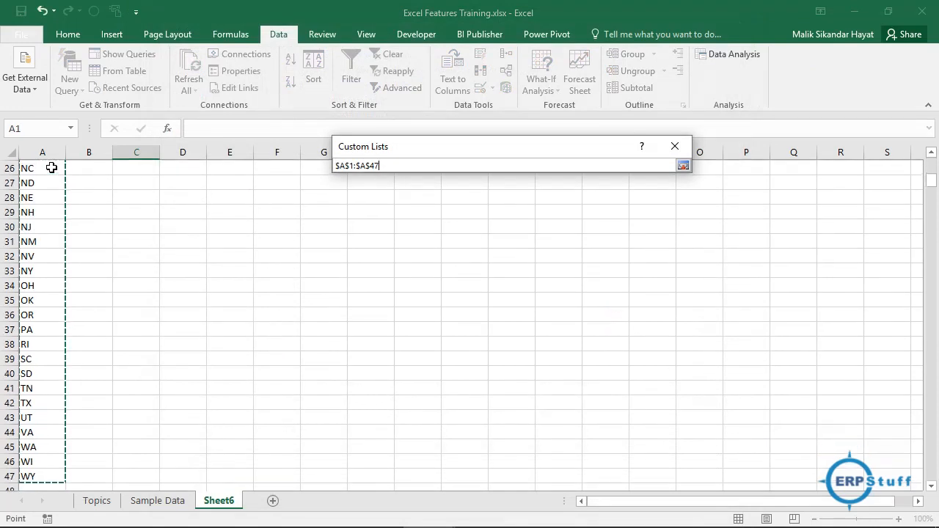
left_click(684, 166)
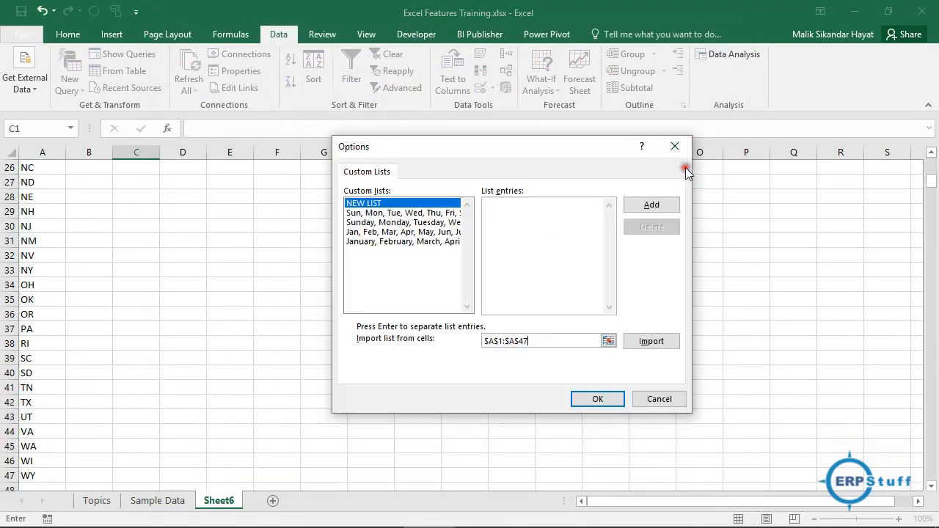
left_click(649, 341)
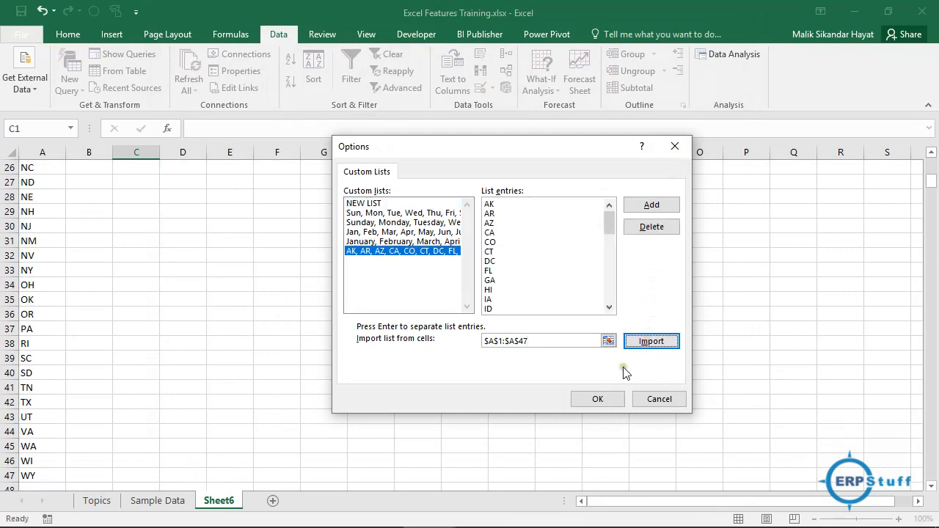
left_click(600, 400)
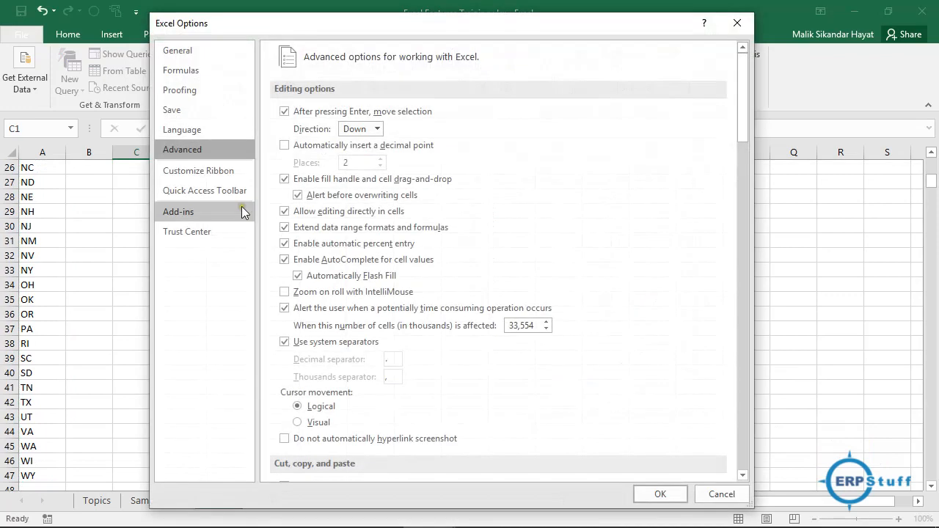
left_click(651, 486)
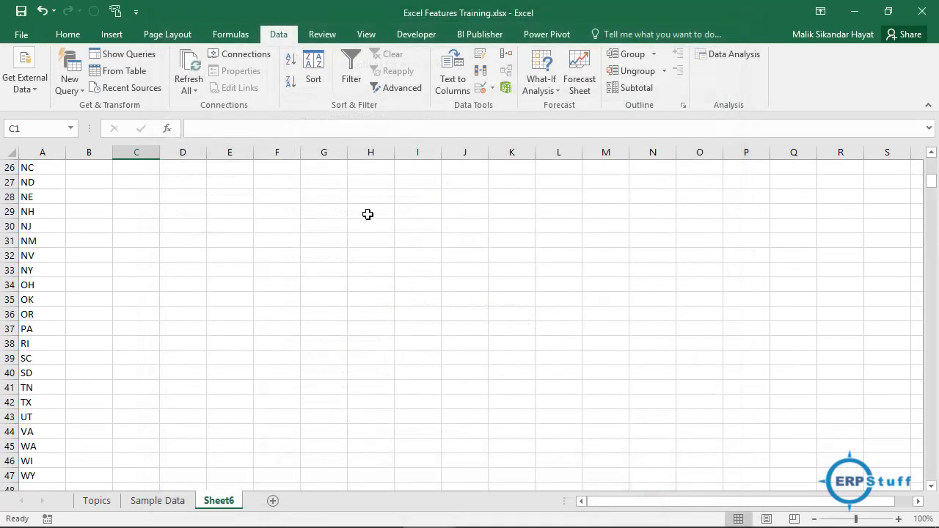
Enter AK in cell D2 of the state code sheet and autofill the series down to D20
left_click(186, 167)
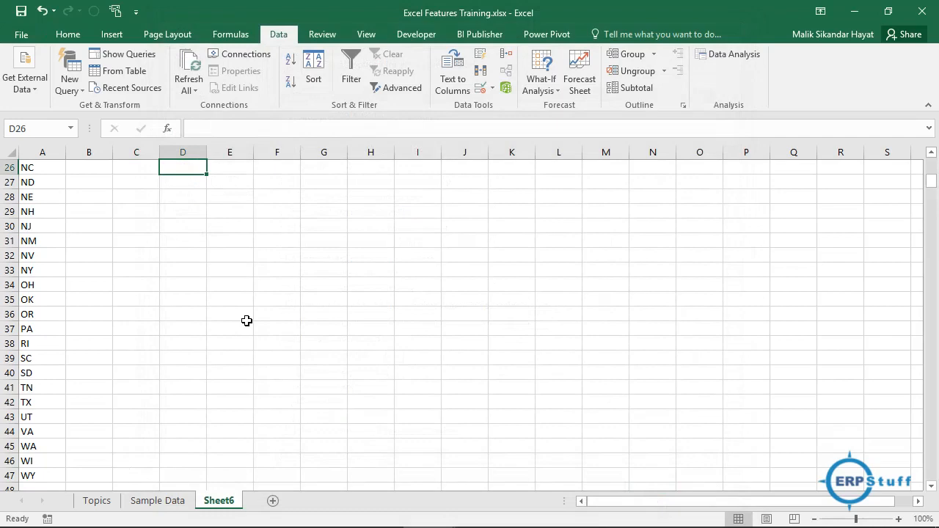
key("Page_Up")
scroll(247, 320, "up", 1)
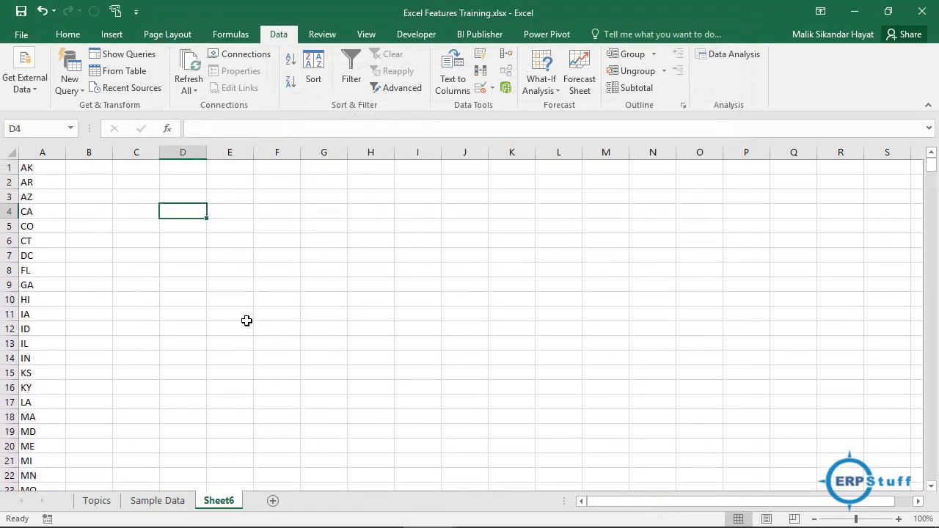
left_click(183, 182)
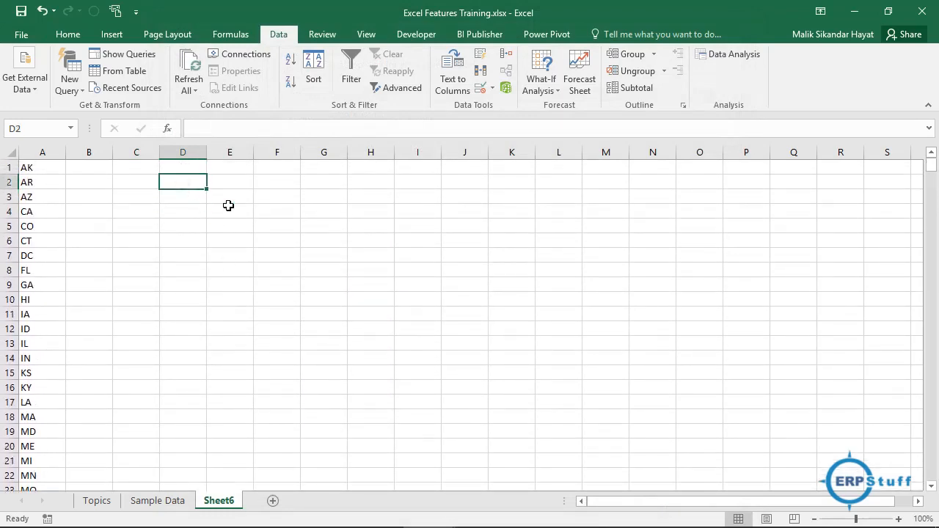
type("AK")
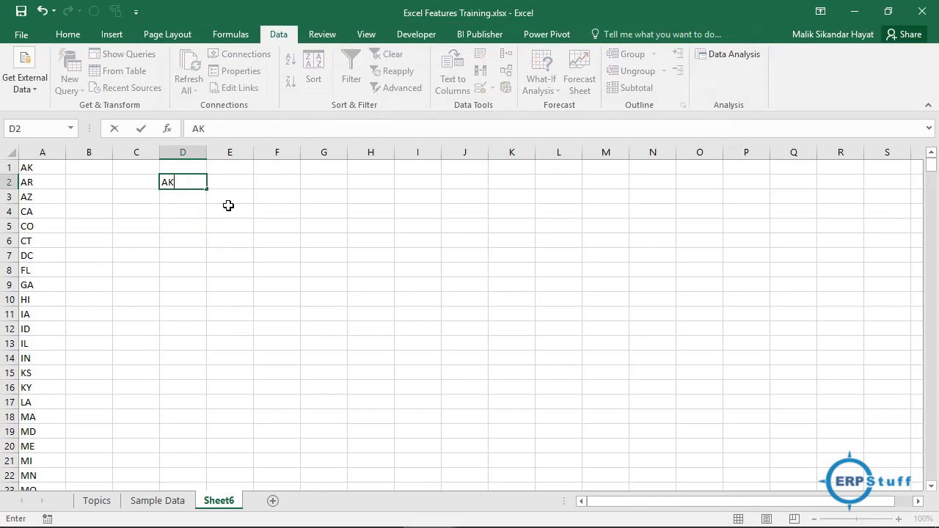
left_click(181, 212)
left_click(183, 188)
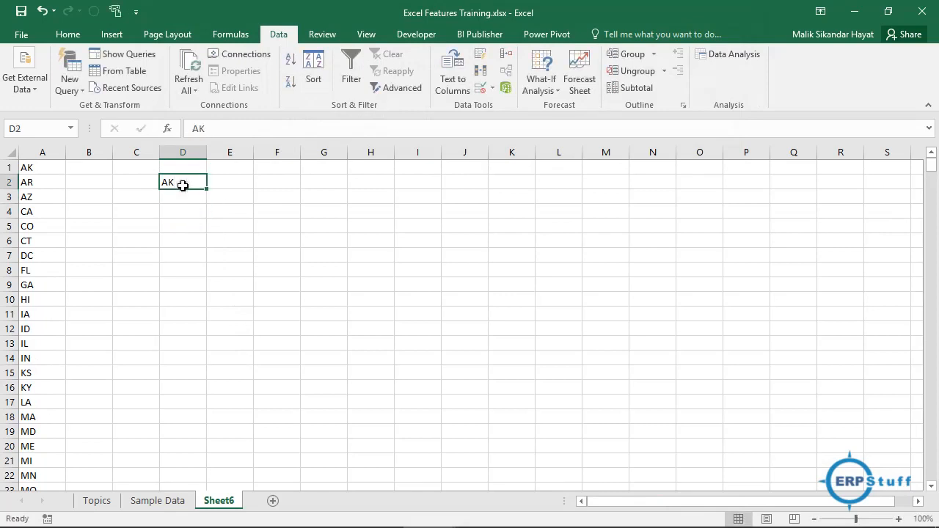
left_click_drag(207, 190, 193, 453)
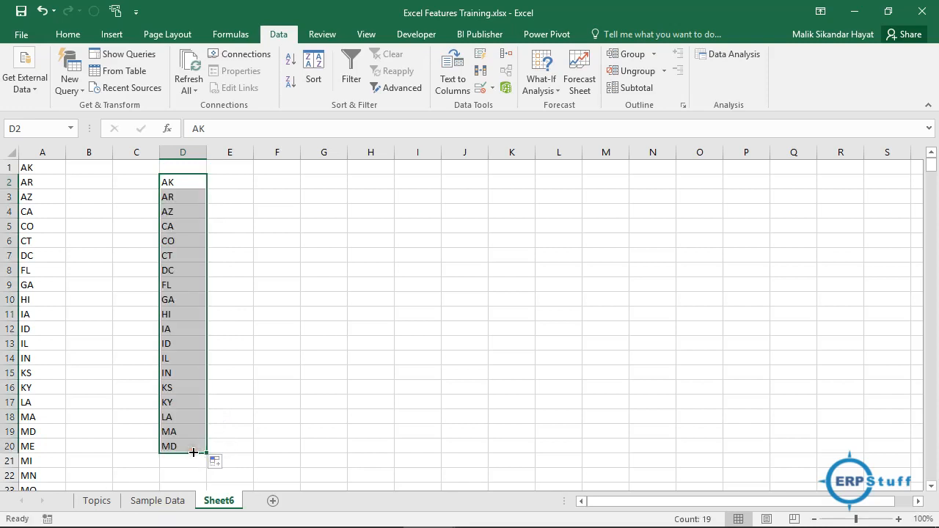
Autofill the state codes across row 7 from CT in D7 to P7
left_click(191, 256)
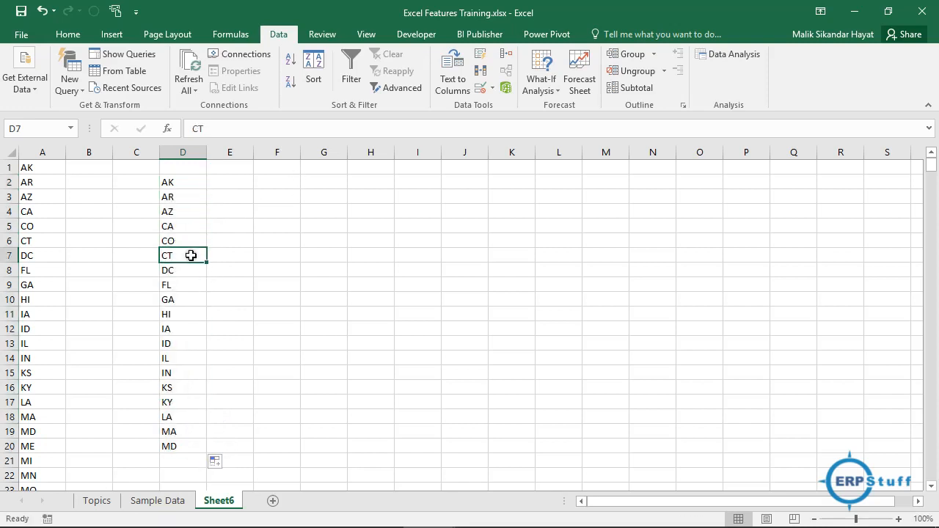
left_click_drag(207, 264, 767, 245)
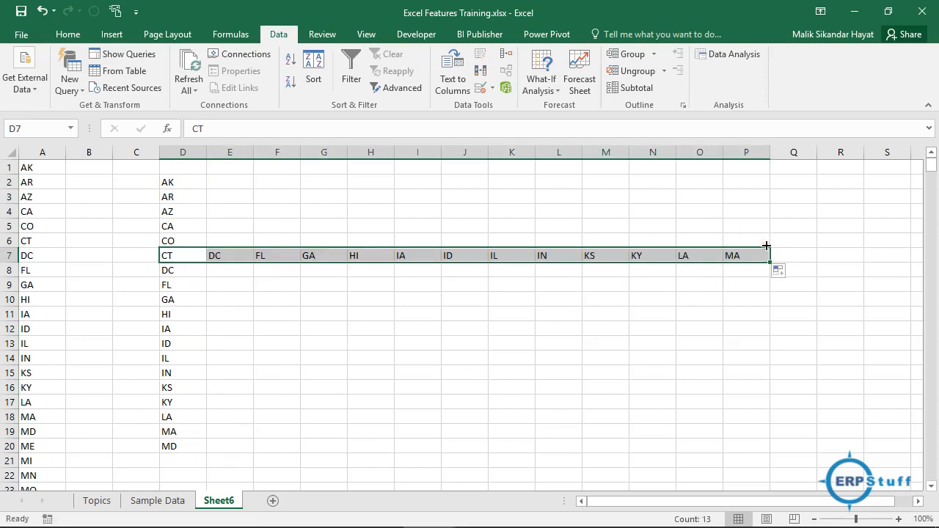
left_click(175, 257)
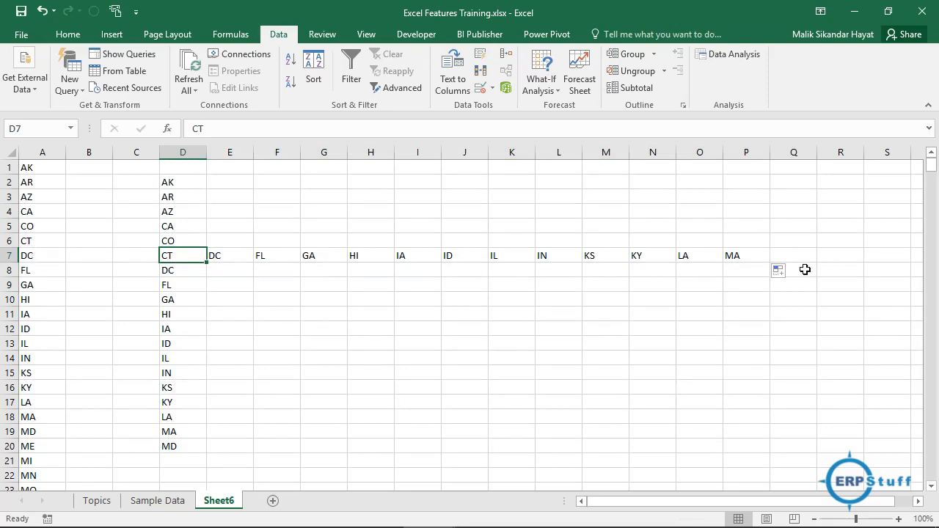
Autofill the state codes downward from IN in L7 to L18 and from GA in G7 to G17
left_click(548, 255)
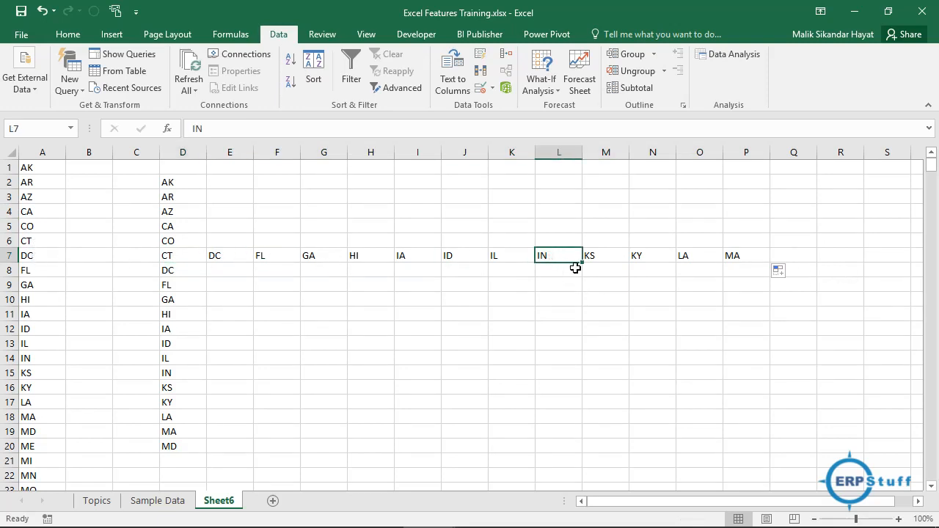
left_click_drag(585, 263, 584, 423)
left_click(318, 262)
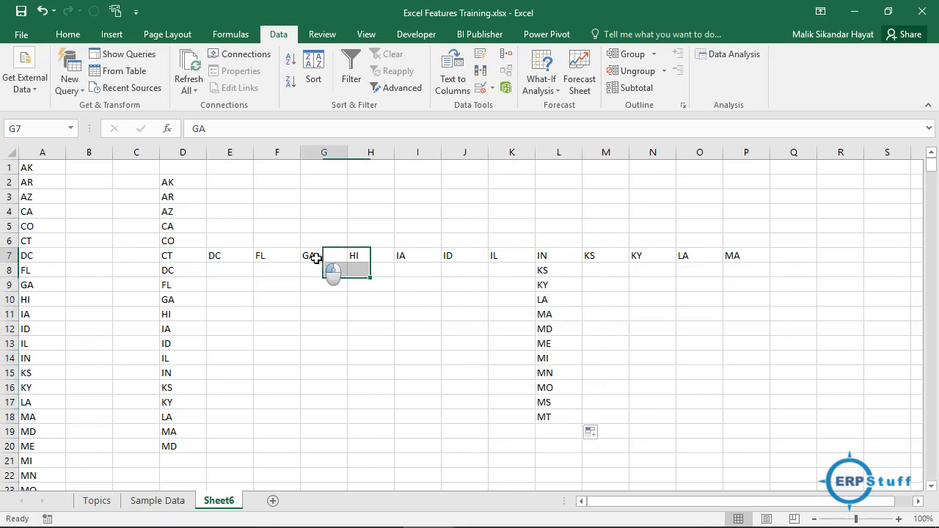
left_click_drag(347, 262, 351, 404)
left_click(257, 391)
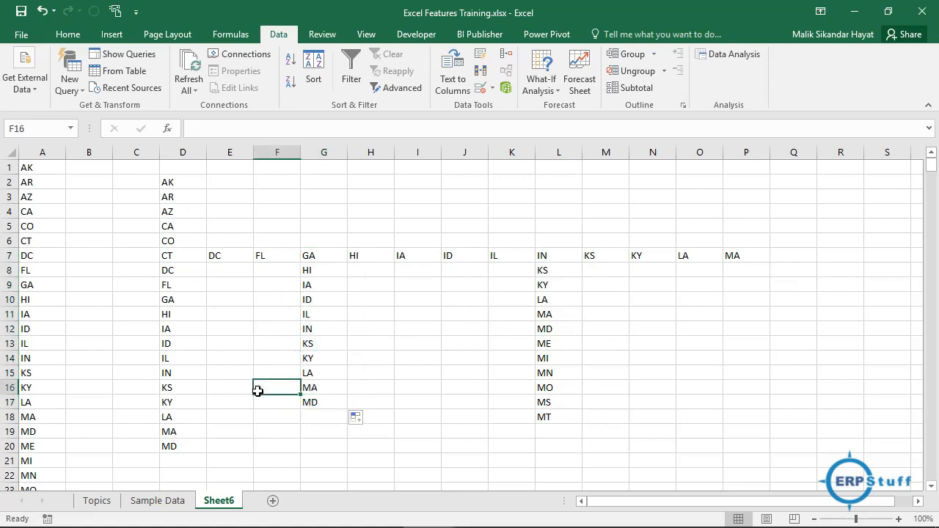
Enter the formula =CHAR(L2) in cell M2 of the Topics sheet
left_click(97, 505)
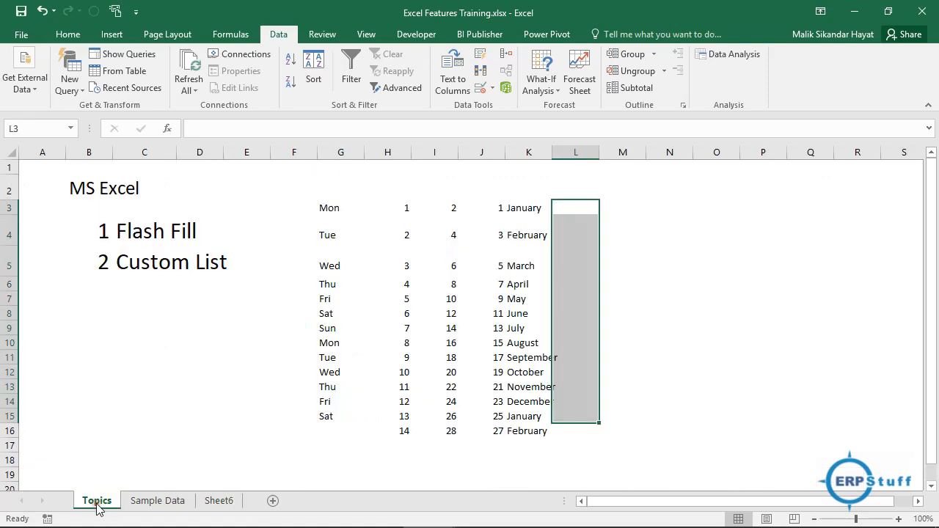
left_click(633, 189)
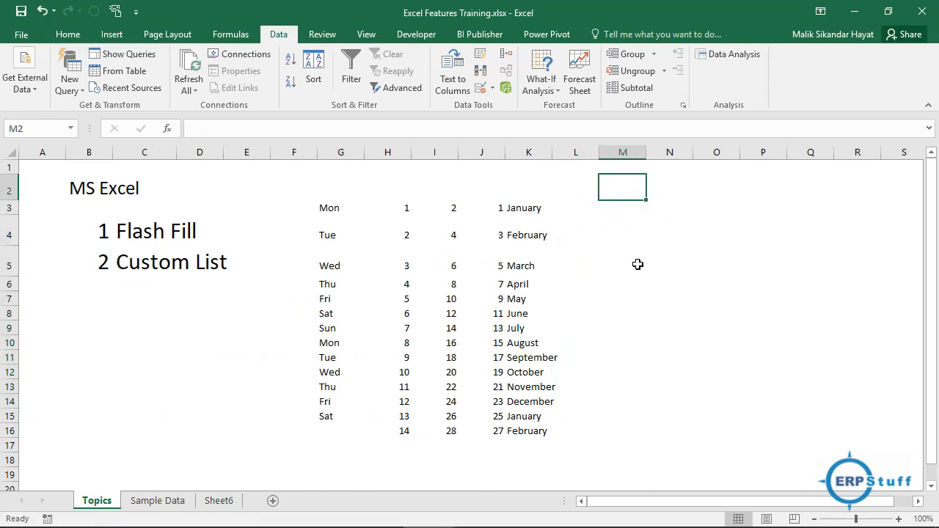
type("=")
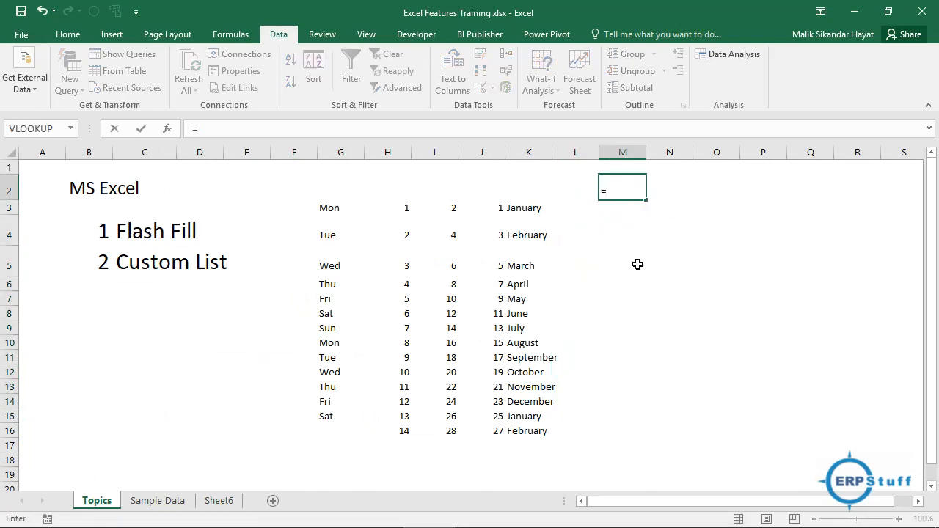
type("char(")
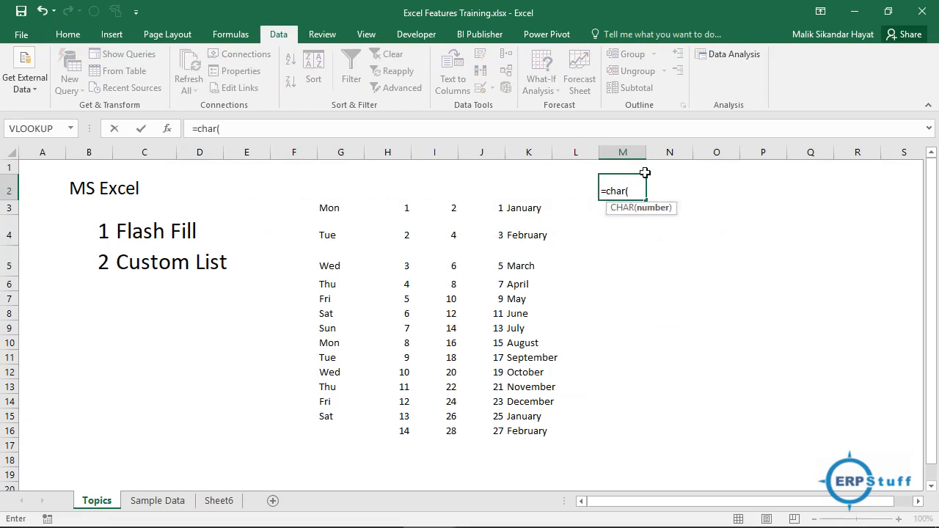
left_click(581, 192)
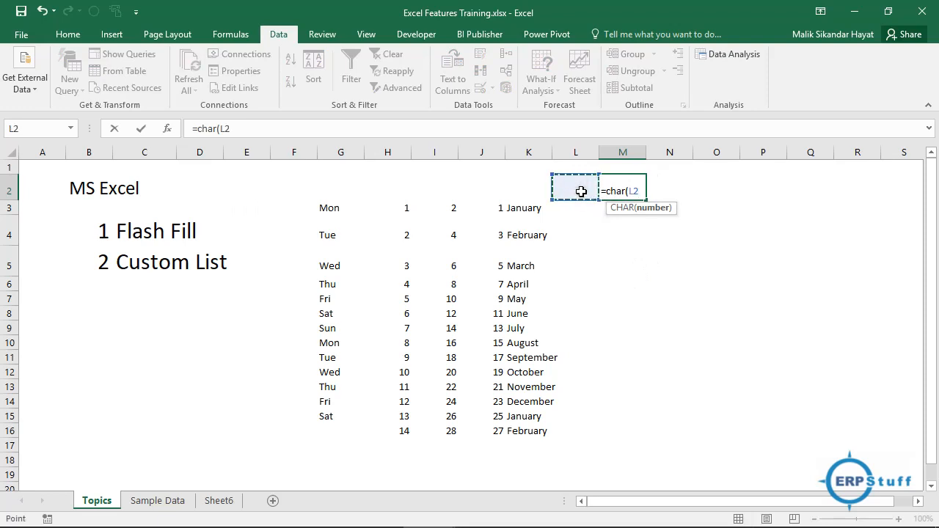
type(")")
key("Return")
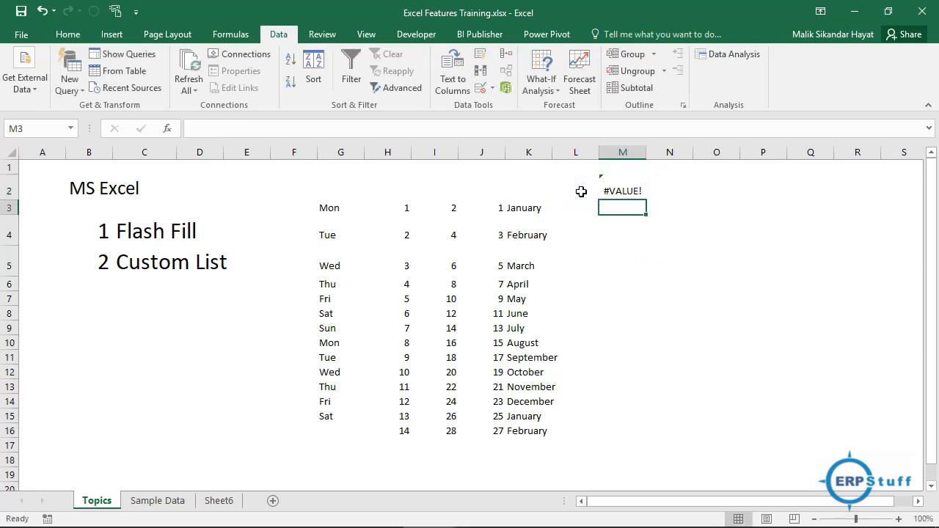
Enter 65 in cell L2 as the character code and check the formula in M2
left_click(581, 191)
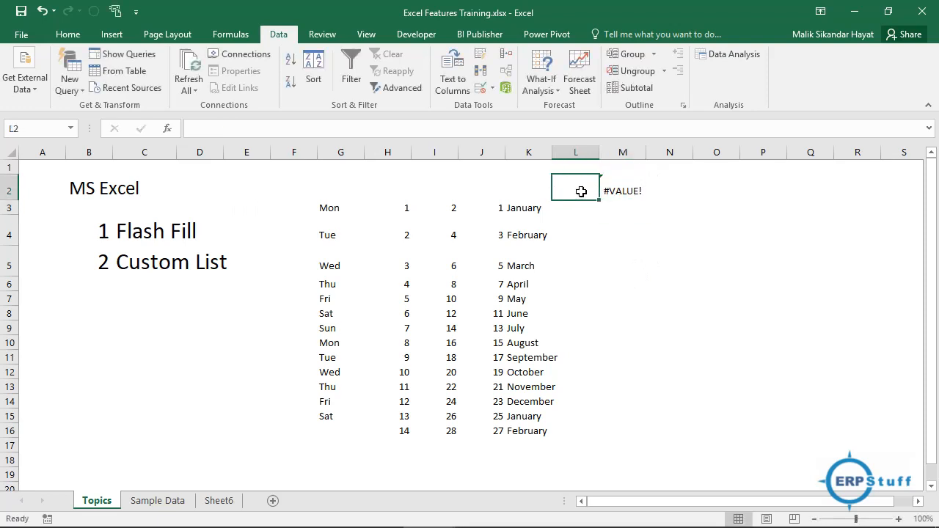
type("65")
key("Return")
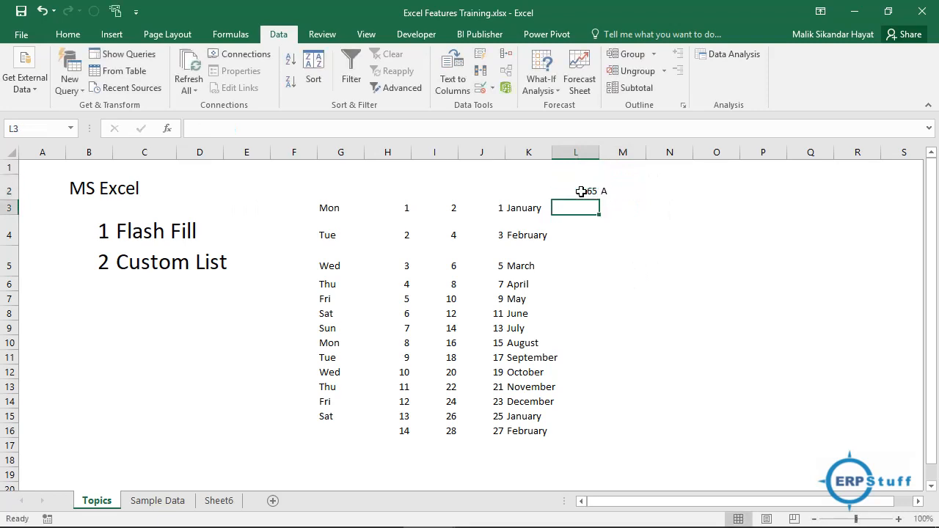
left_click(581, 191)
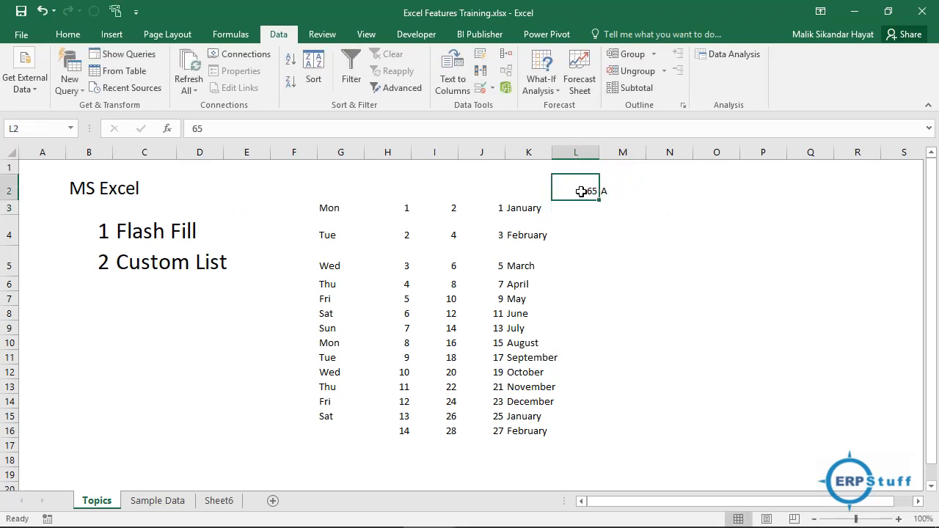
key("Right")
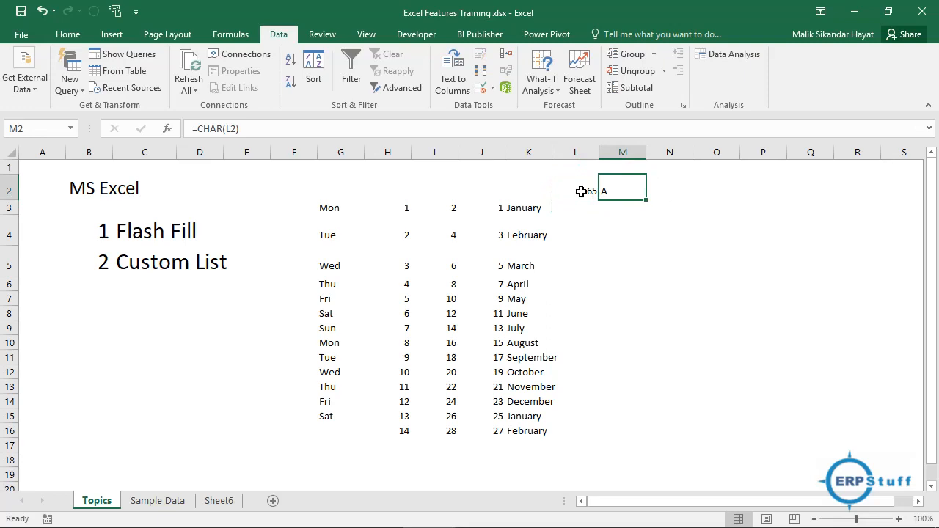
left_click(589, 191)
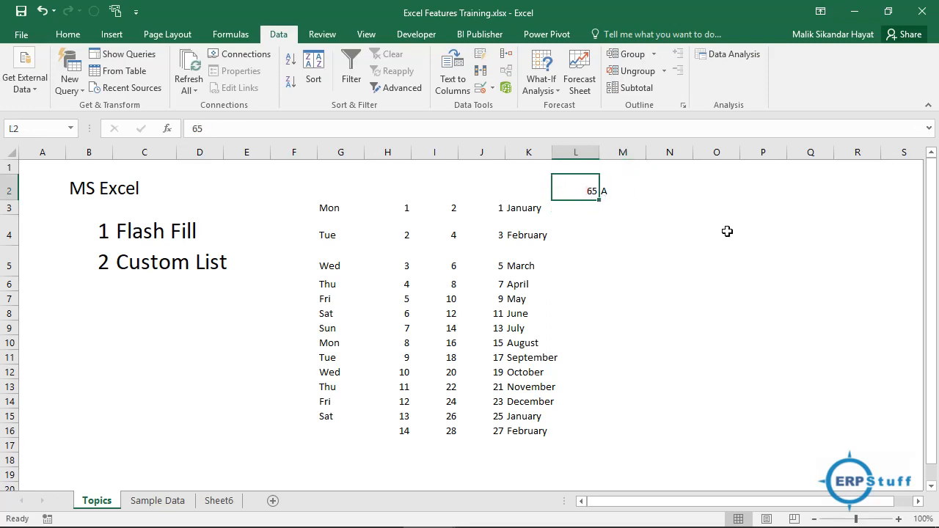
Enter 66 in cell L3 and copy the CHAR formula from M2 into M3
key("Down")
type("66")
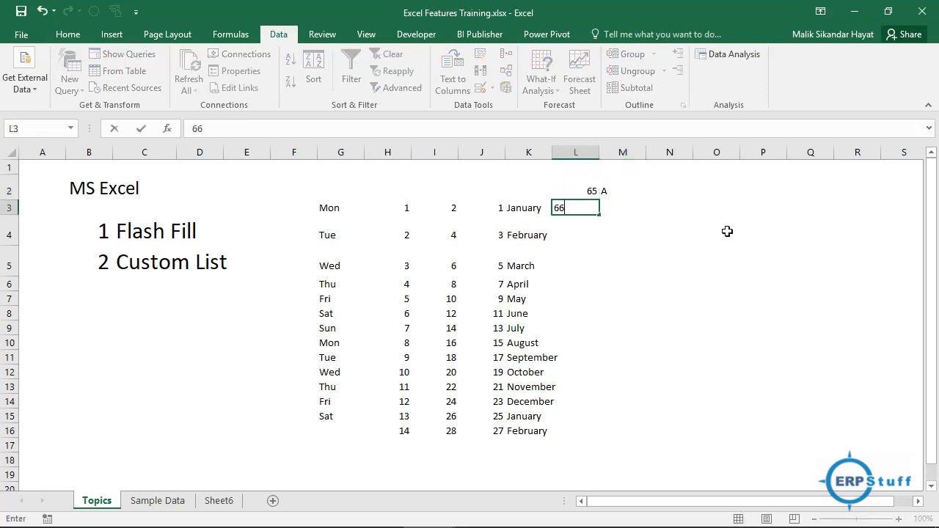
key("Up")
key("Right")
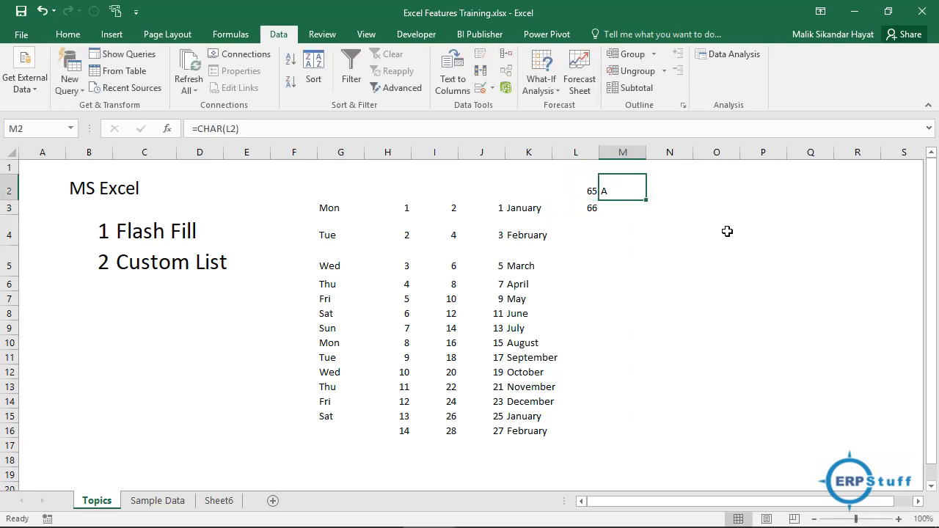
key("ctrl+c")
key("Down")
key("ctrl+v")
Autofill the character code series from L2:L3 down to L18
key("Left")
key("Up")
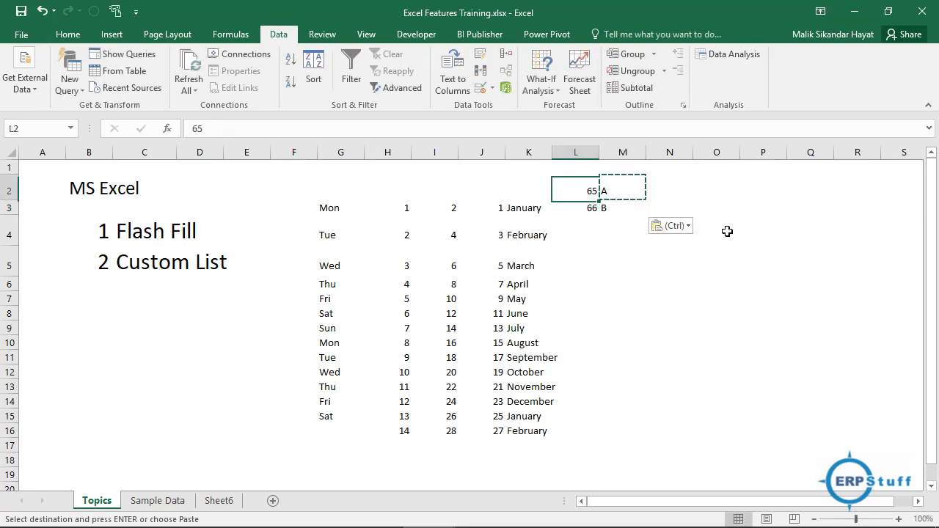
key("Right")
key("Left")
key("shift+Right")
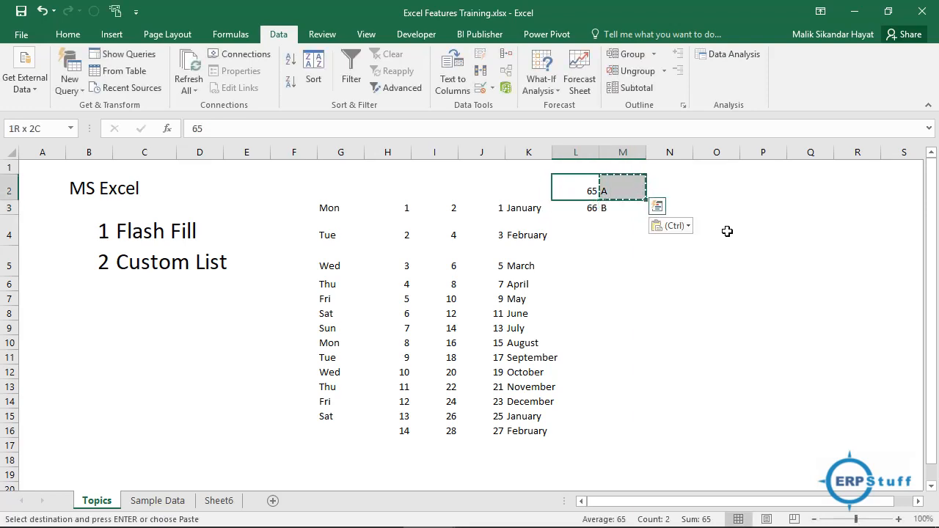
key("shift+Down")
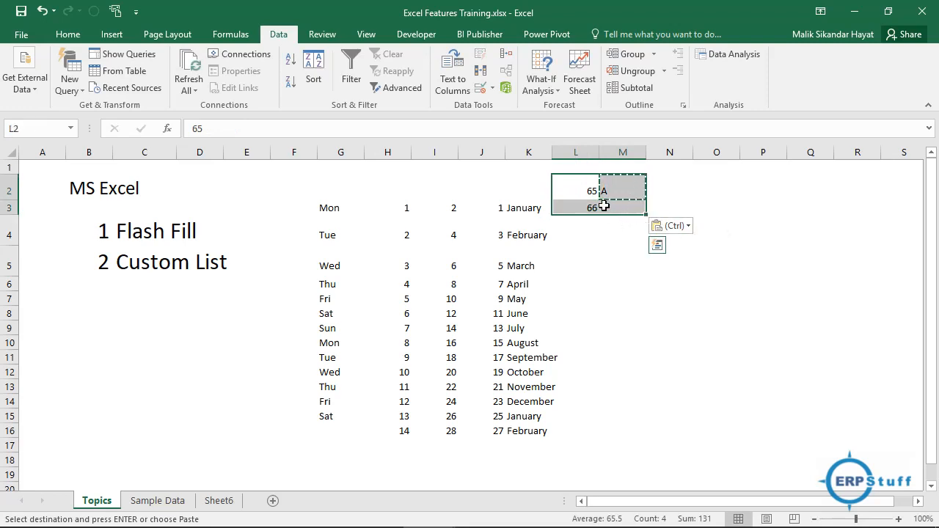
left_click_drag(582, 193, 603, 474)
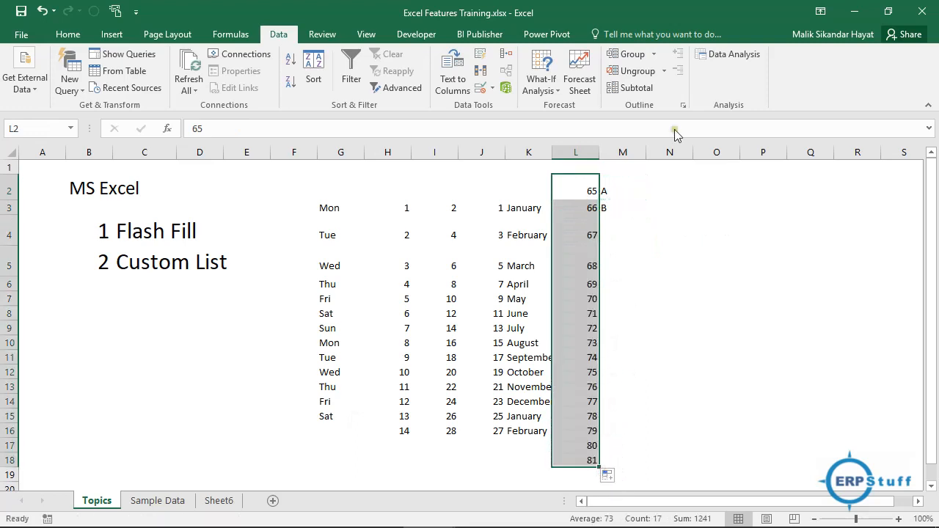
Fill the CHAR formula from M3 down to M18, and extend L18:M18 down to row 27 to reach code 90
left_click(618, 209)
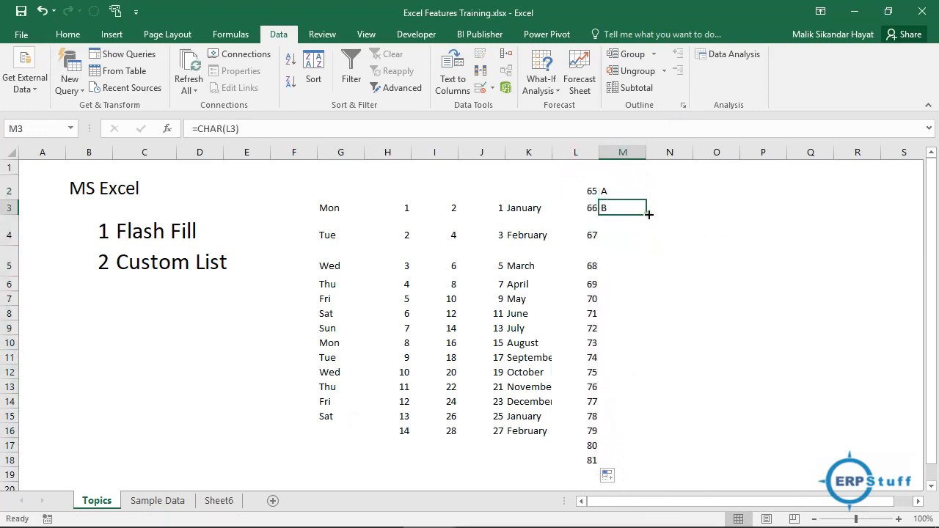
double_click(647, 215)
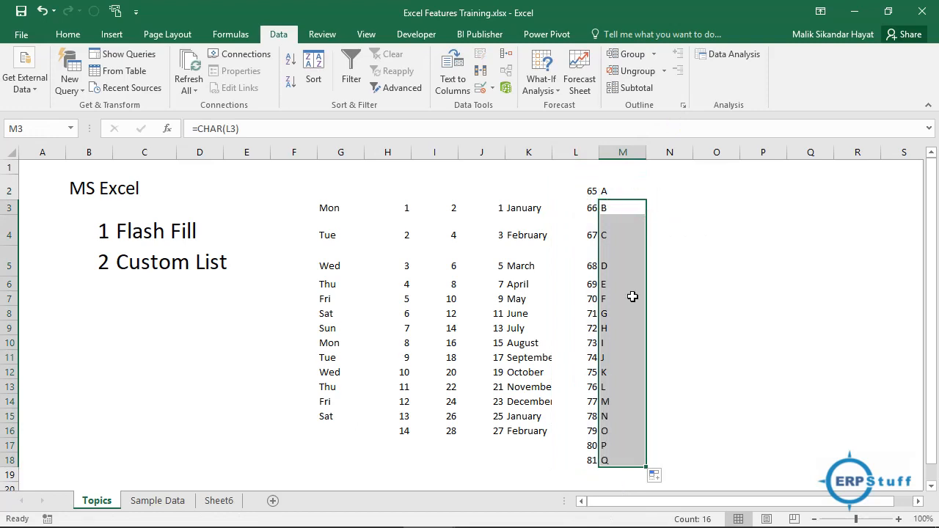
left_click_drag(585, 460, 645, 457)
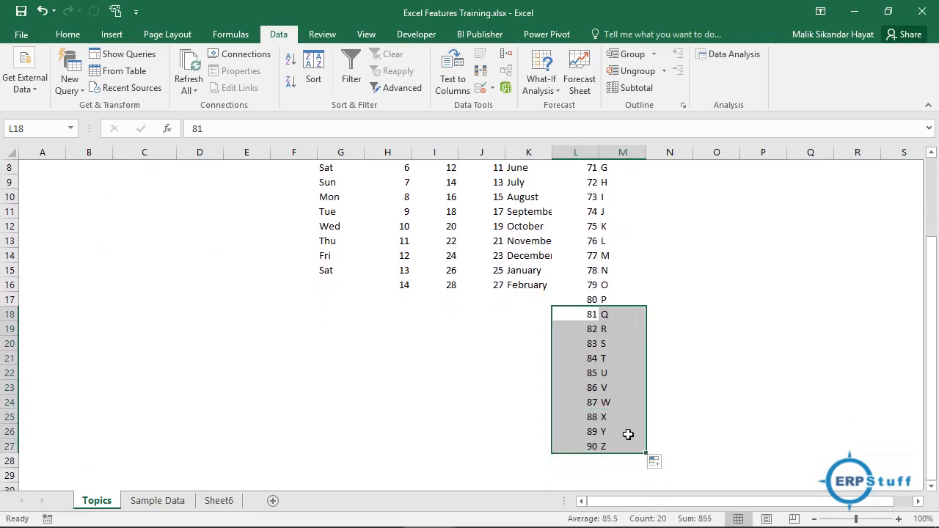
left_click_drag(930, 279, 930, 257)
left_click(625, 185)
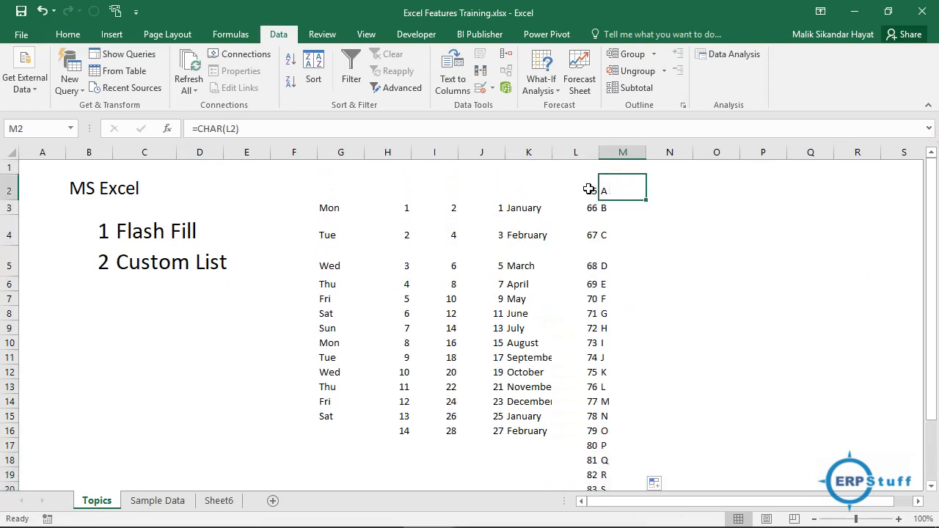
Open the custom lists editor from the advanced Excel options
left_click(24, 36)
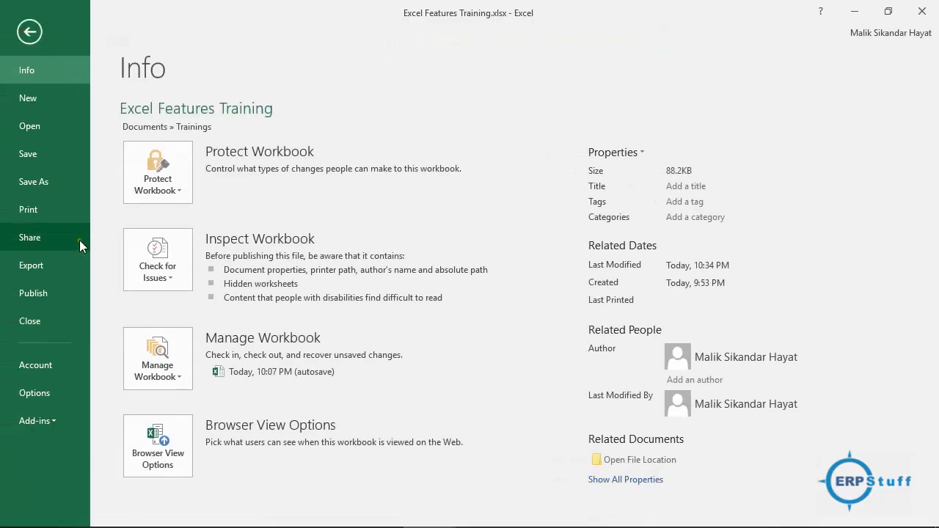
left_click(44, 395)
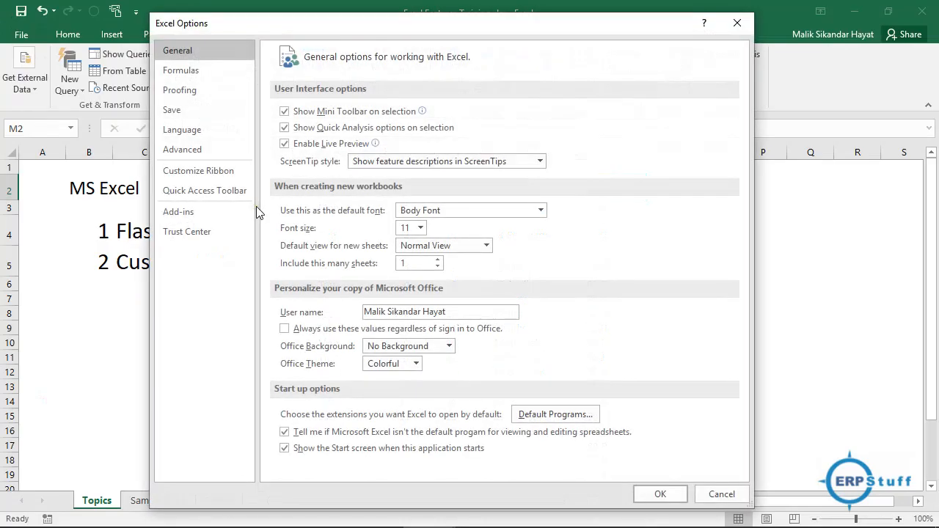
left_click(196, 151)
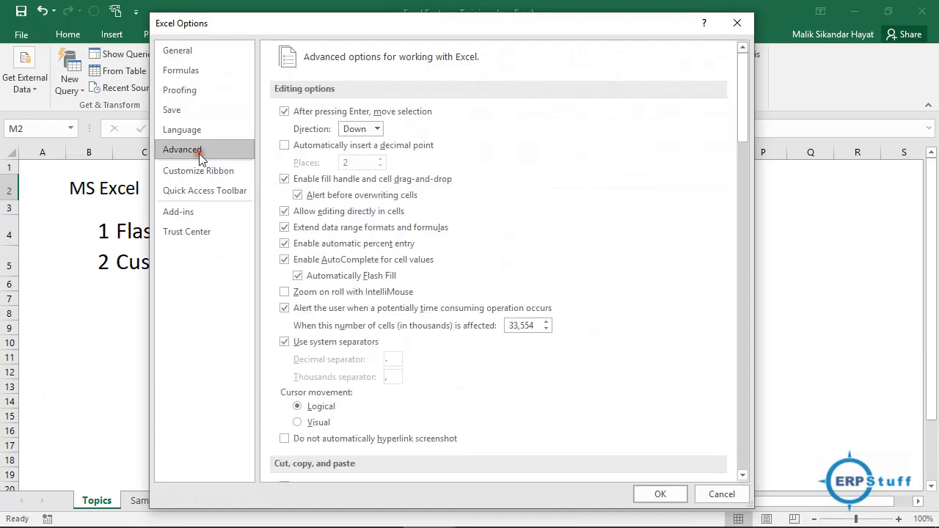
left_click_drag(743, 107, 732, 470)
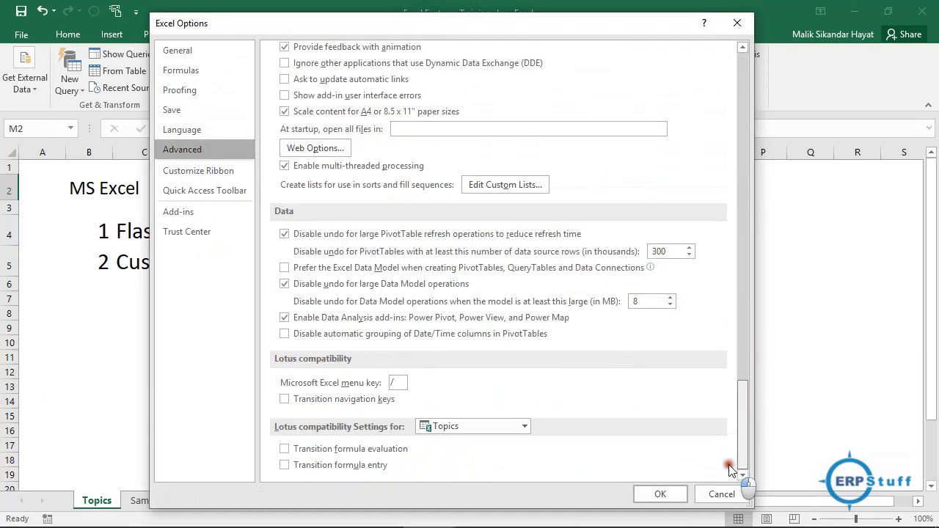
left_click(519, 190)
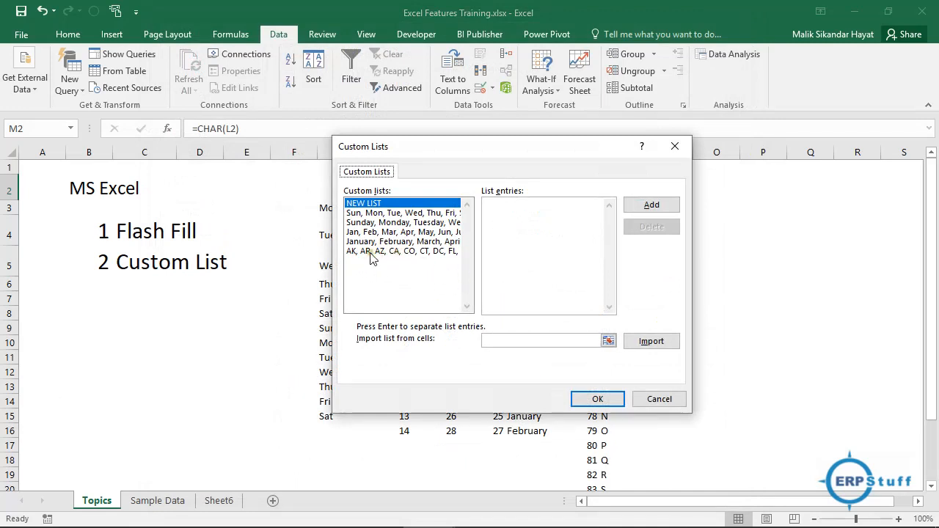
Try to import the formula cells M2:M27 as a custom list, and close the options
left_click(608, 340)
left_click(609, 189)
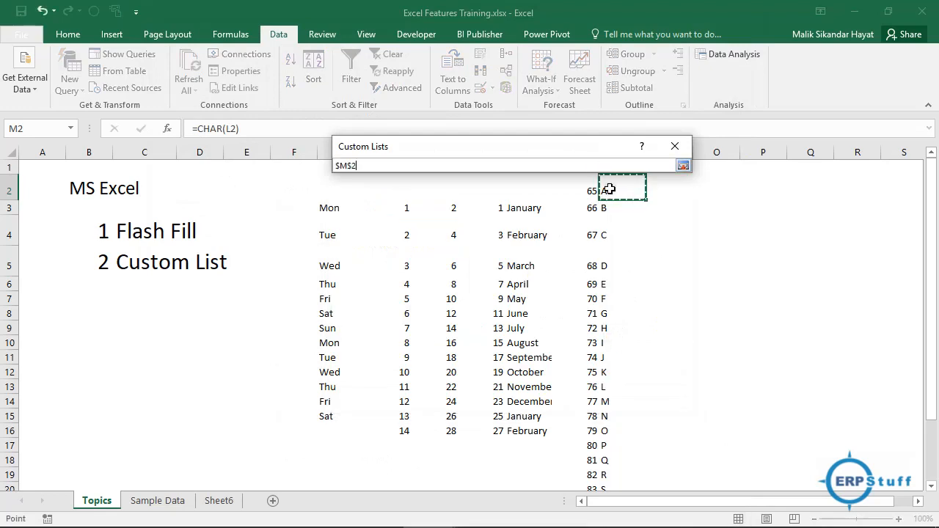
left_click_drag(610, 190, 608, 185)
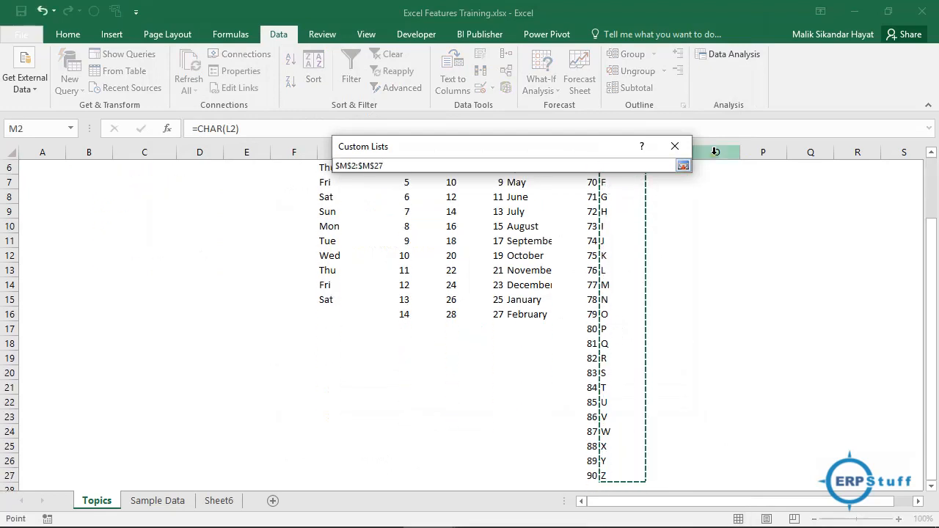
left_click(684, 167)
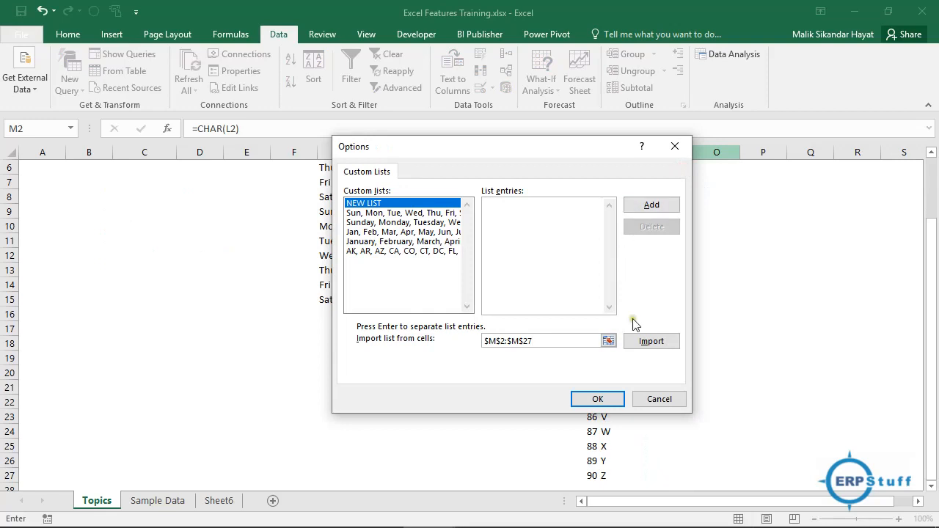
left_click(648, 343)
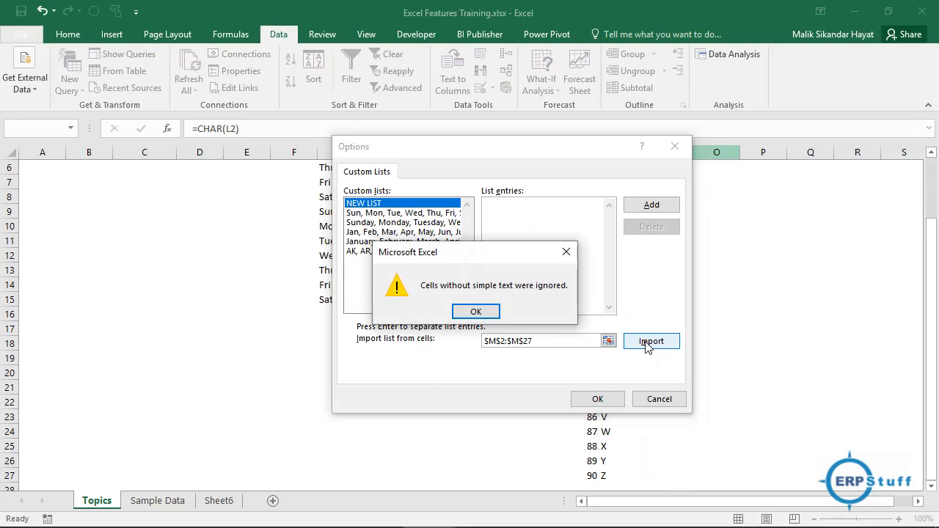
left_click(473, 311)
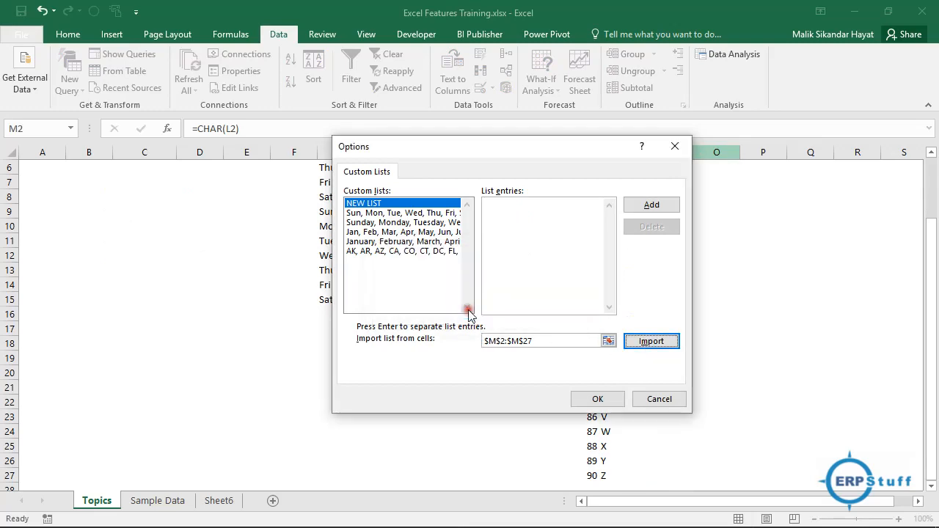
left_click(659, 399)
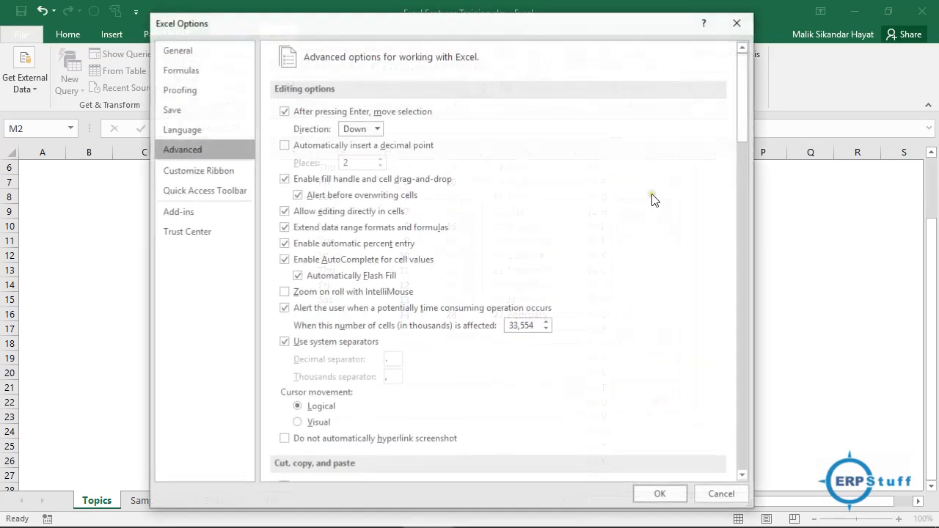
key("Escape")
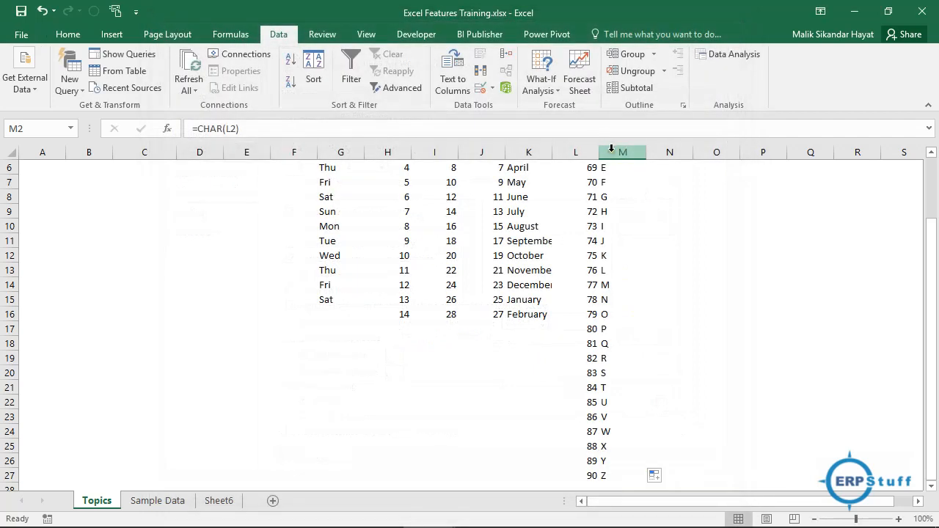
Convert the CHAR formulas in column M to plain values by copying the column and pasting it over itself as values
left_click(615, 152)
key("ctrl+c")
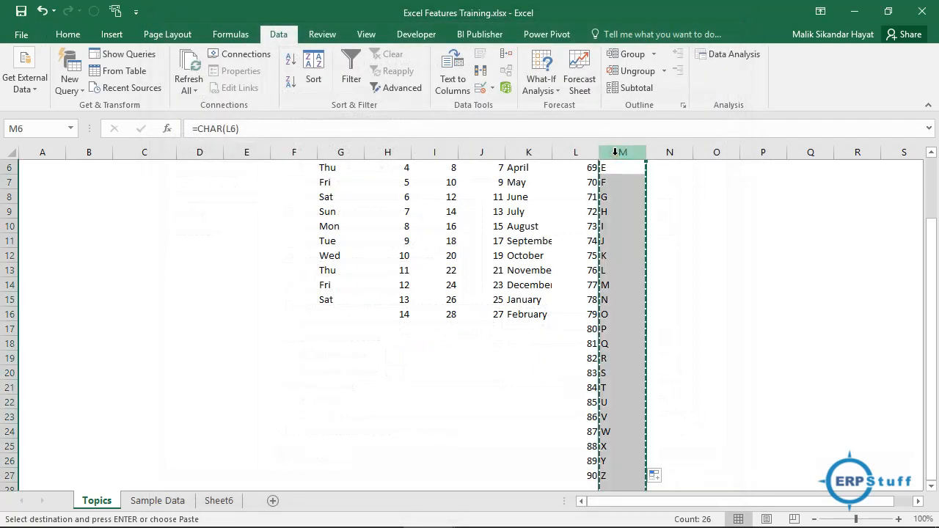
right_click(618, 154)
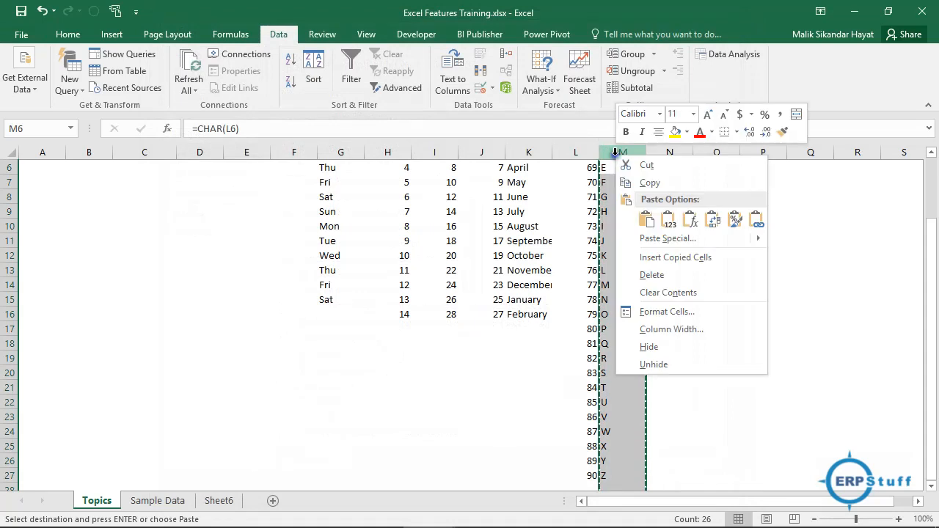
left_click(669, 220)
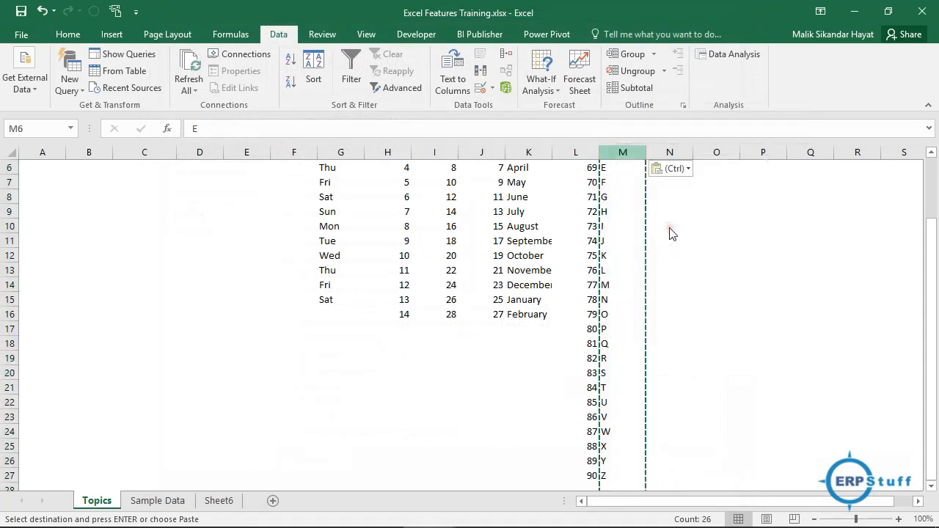
left_click(614, 196)
scroll(614, 197, "up", 2)
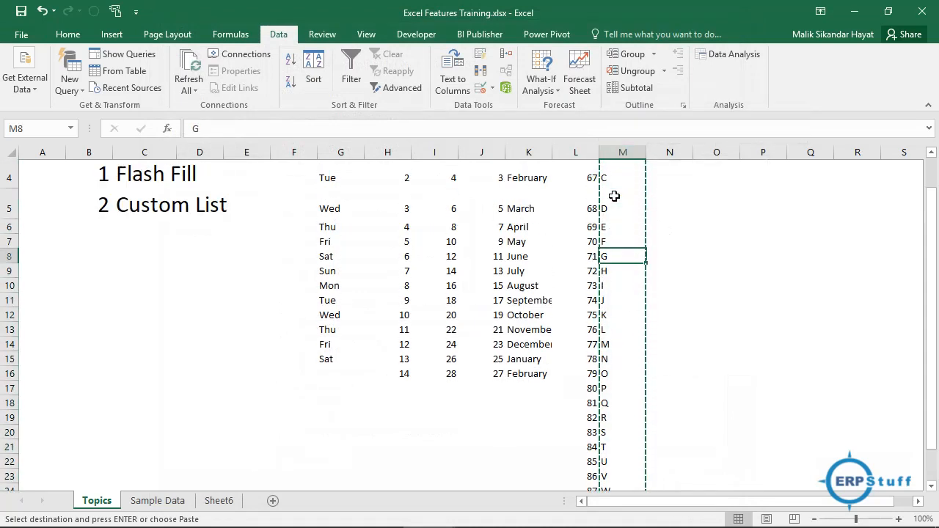
left_click(614, 196)
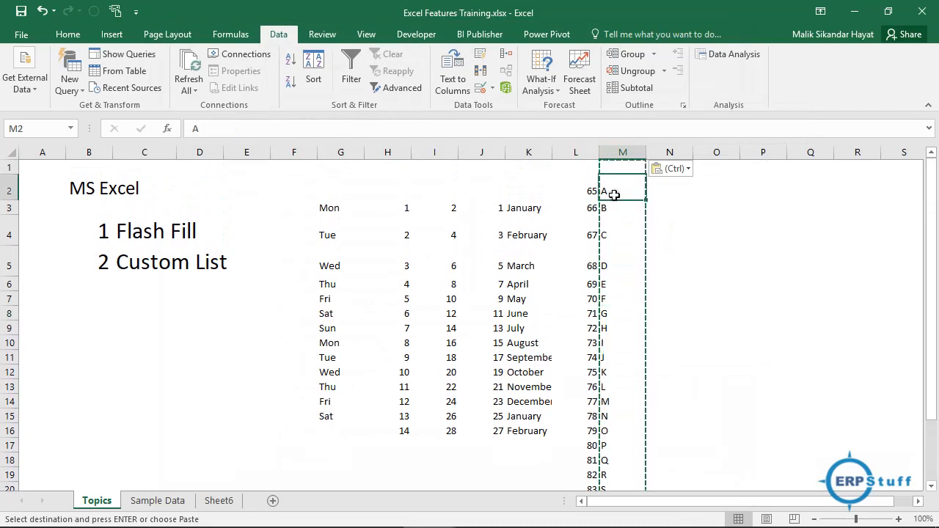
key("Escape")
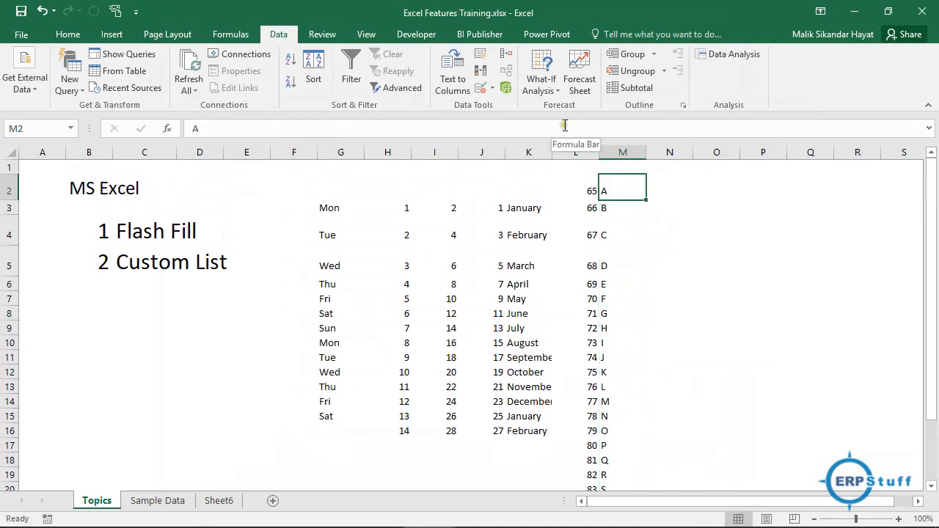
Clear the character codes from column L and select cell M2
left_click(577, 150)
key("Delete")
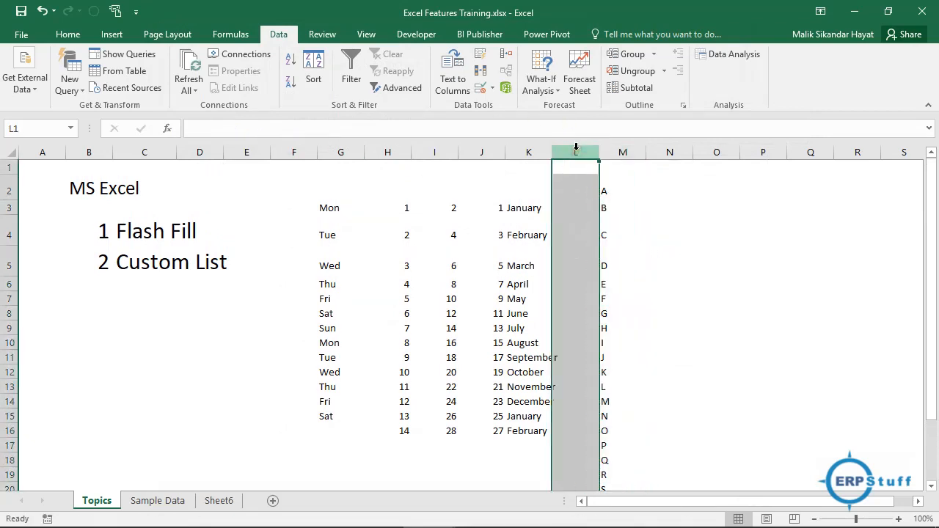
left_click(618, 188)
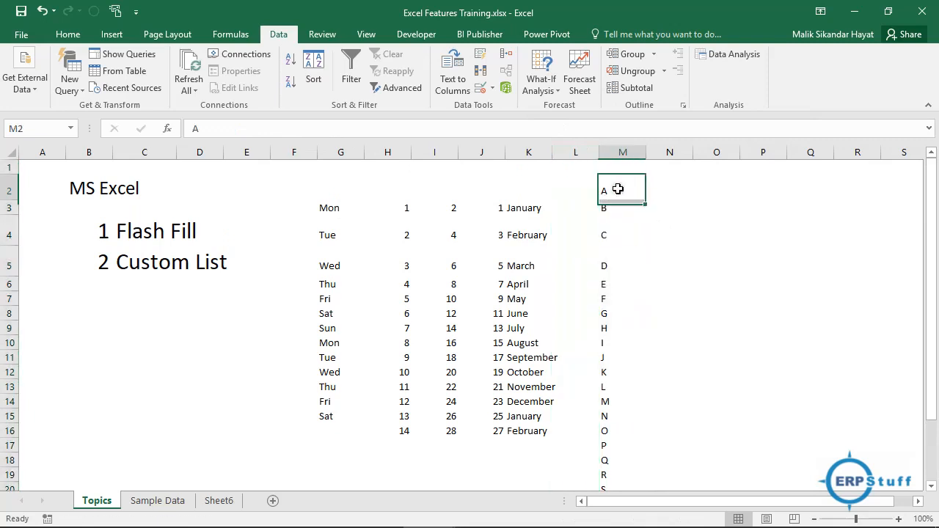
Reopen the advanced Excel options and bring up the custom lists editor
left_click(23, 34)
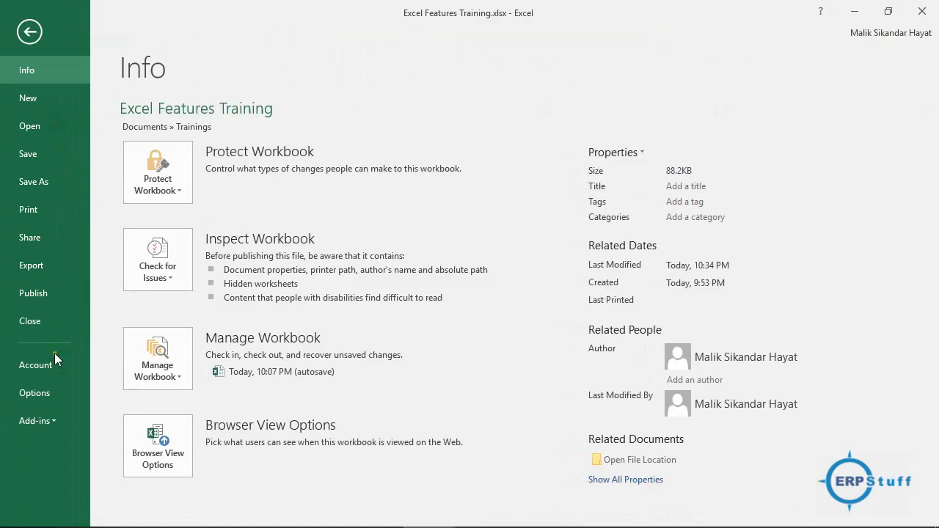
left_click(45, 392)
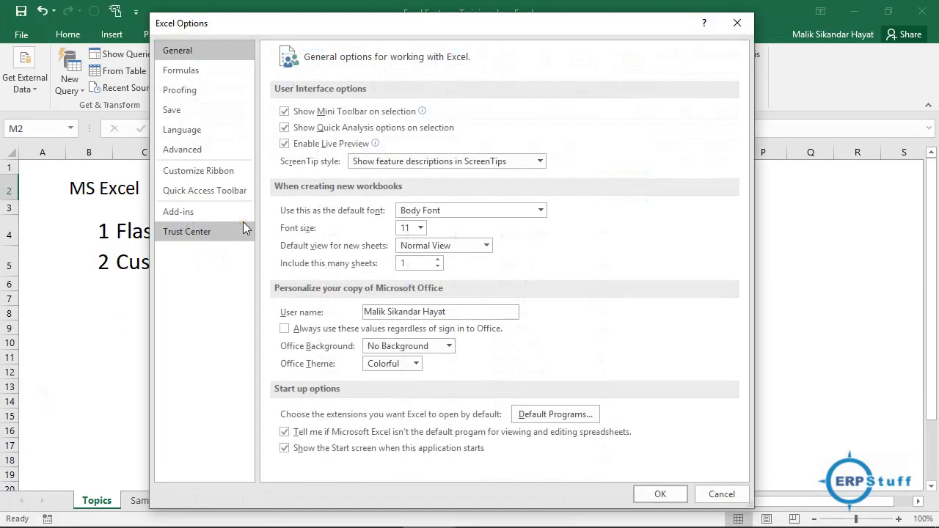
left_click(200, 150)
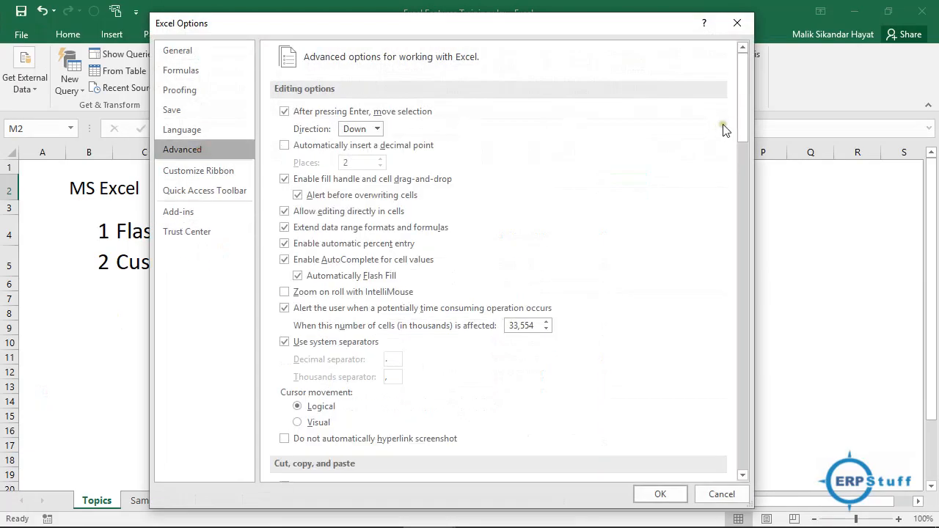
left_click_drag(743, 124, 741, 467)
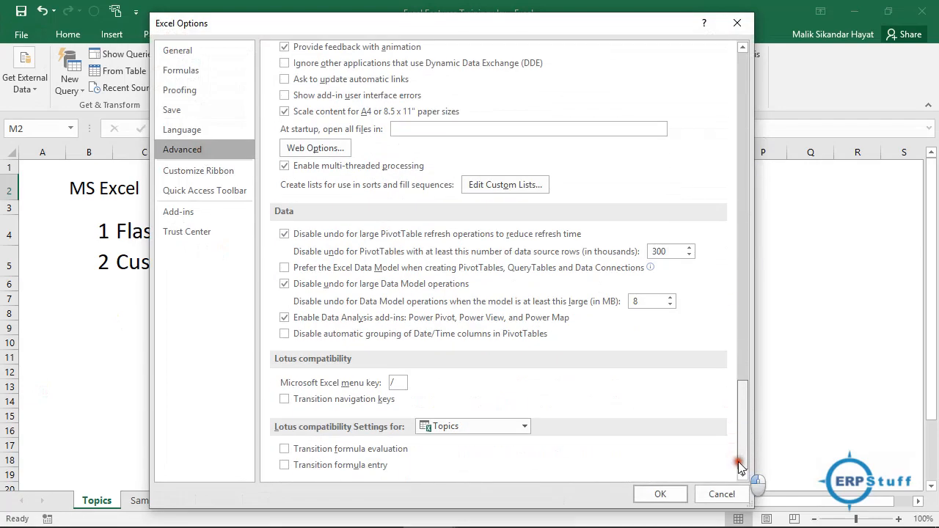
left_click(502, 187)
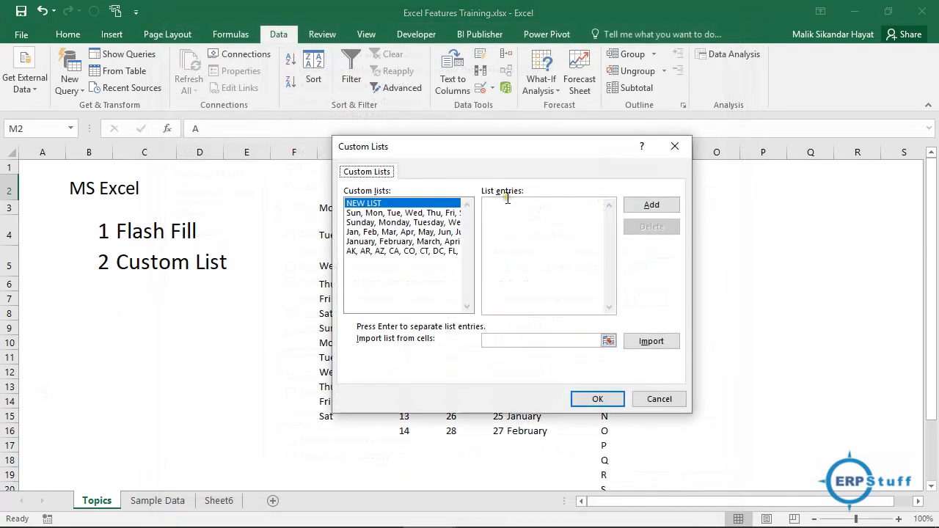
Import cells M2:M27 as a new custom list and accept the custom lists and Excel options
left_click(609, 341)
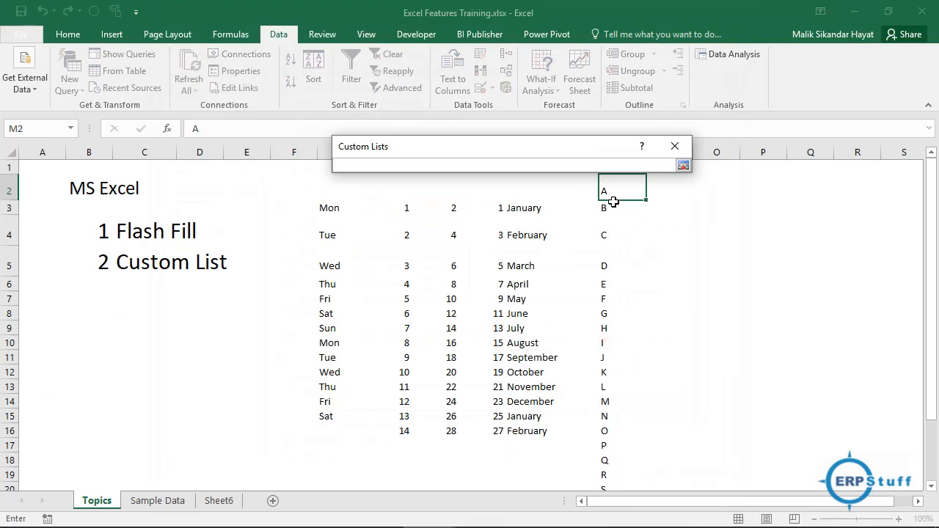
key("ctrl+shift+Down")
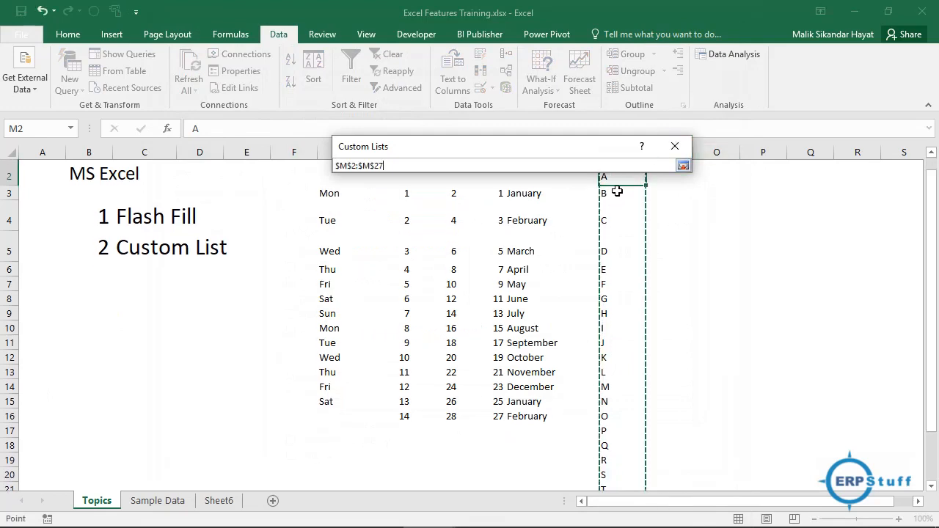
left_click(683, 168)
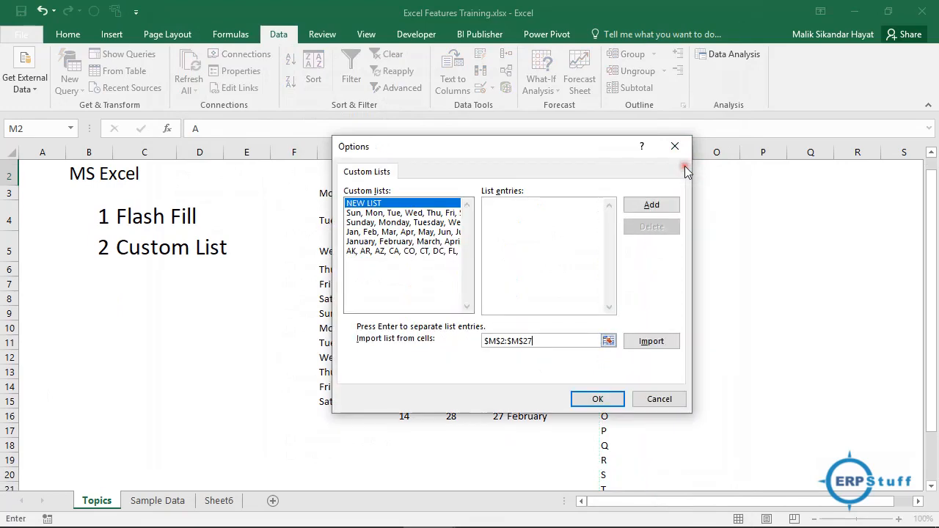
left_click(647, 343)
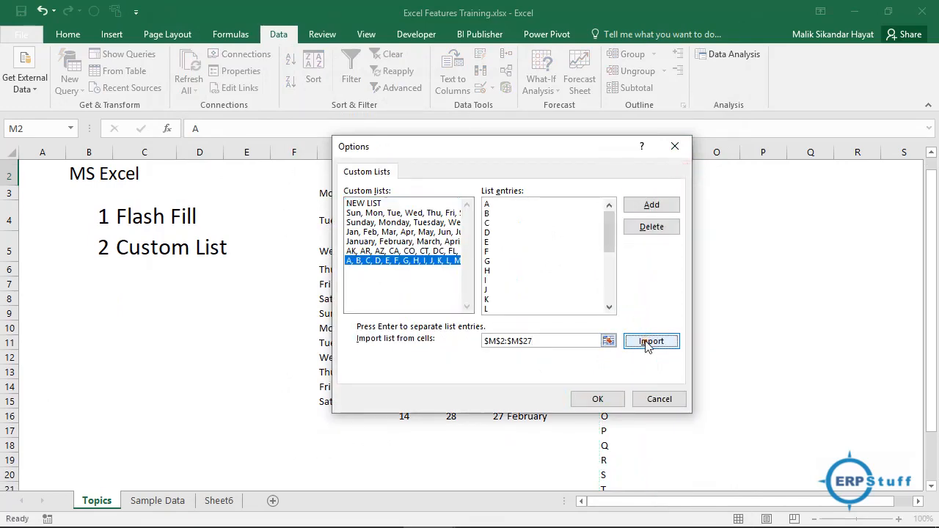
left_click(603, 400)
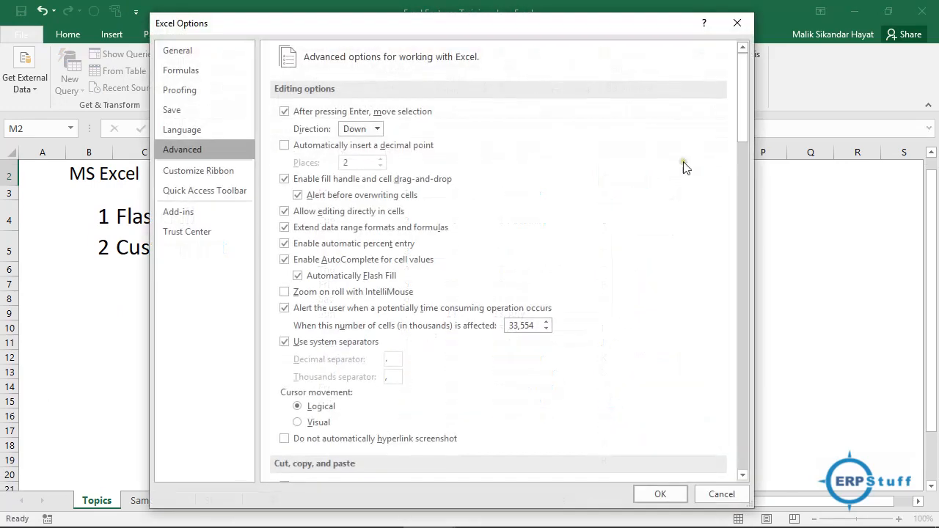
left_click(654, 490)
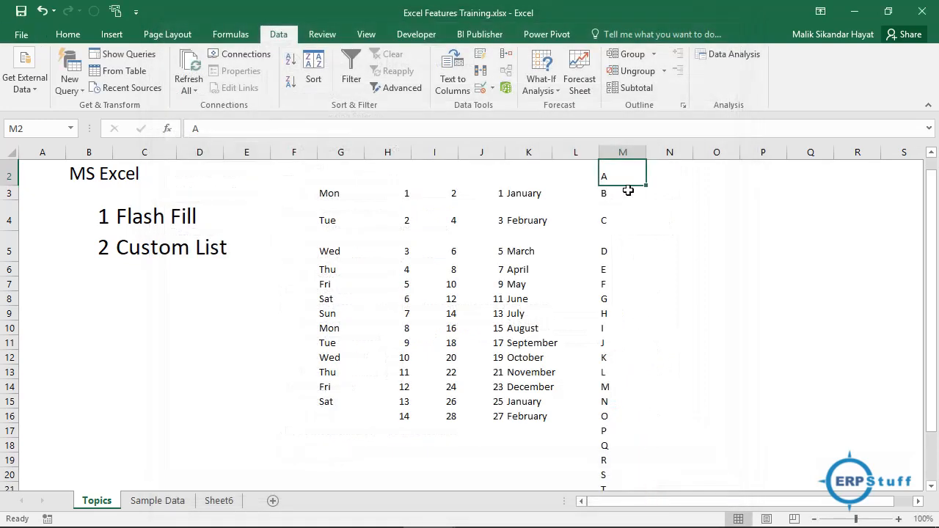
Clear column M, enter A in cell M3 and autofill the letter series down to M14
left_click(622, 152)
key("Delete")
key("Down")
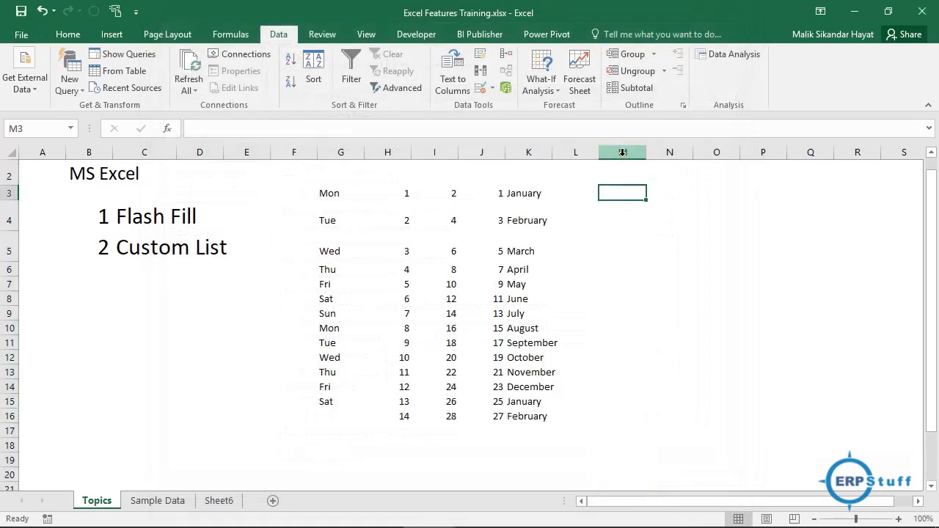
type("A")
key("ctrl+Return")
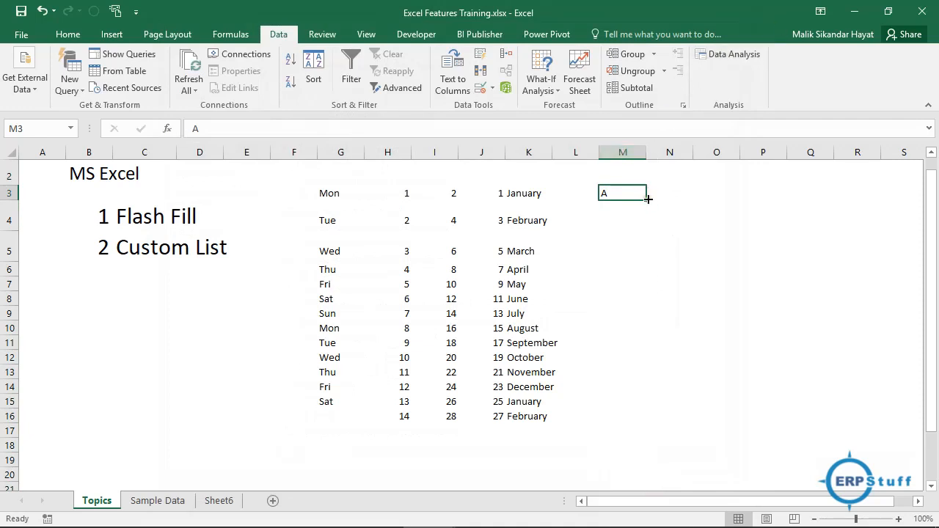
left_click_drag(649, 199, 632, 394)
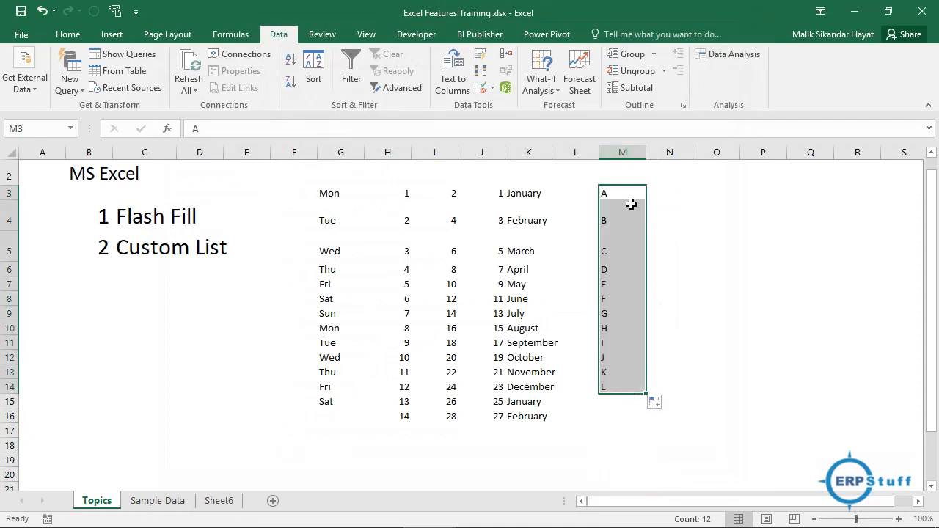
Enter A in N3 and C in N4, and autofill the every-other-letter series from both cells down to N16
left_click(683, 199)
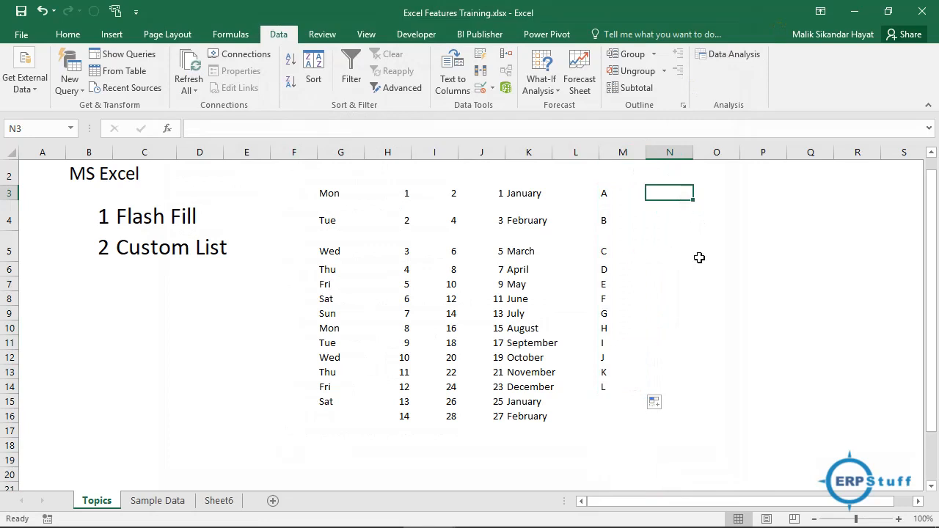
type("A")
key("Return")
type("C")
key("Return")
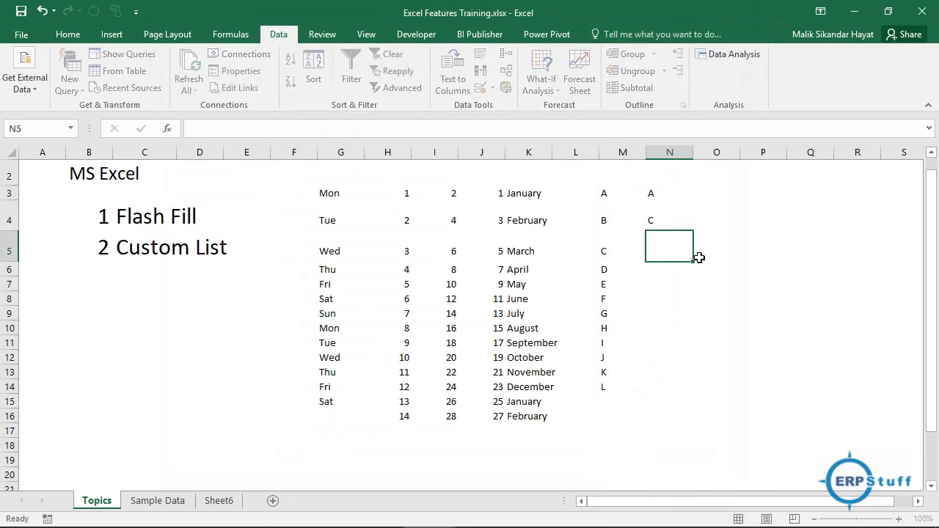
key("Up")
key("Up")
key("shift+Down")
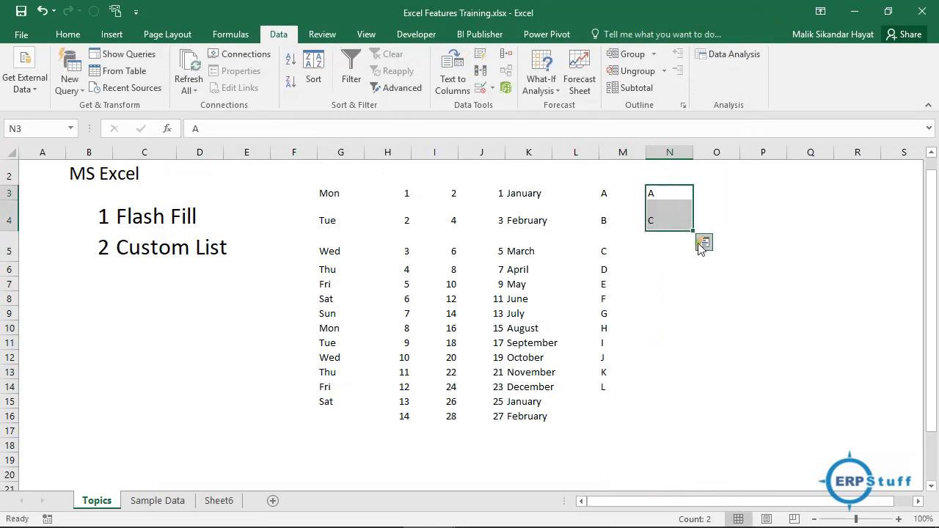
left_click_drag(695, 231, 688, 424)
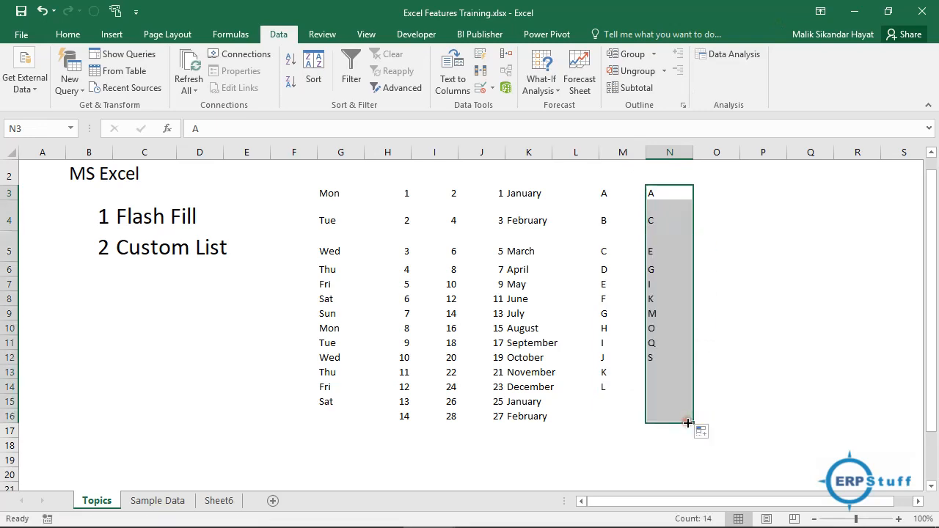